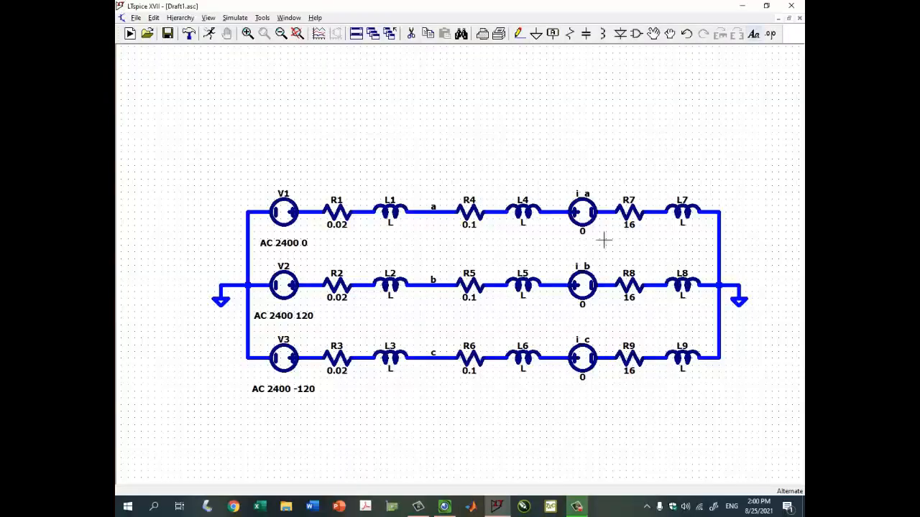
# Set the inductance of source inductors L1, L2 and L3 to {0.16/f_ang}.
pyautogui.rightClick(394, 215)
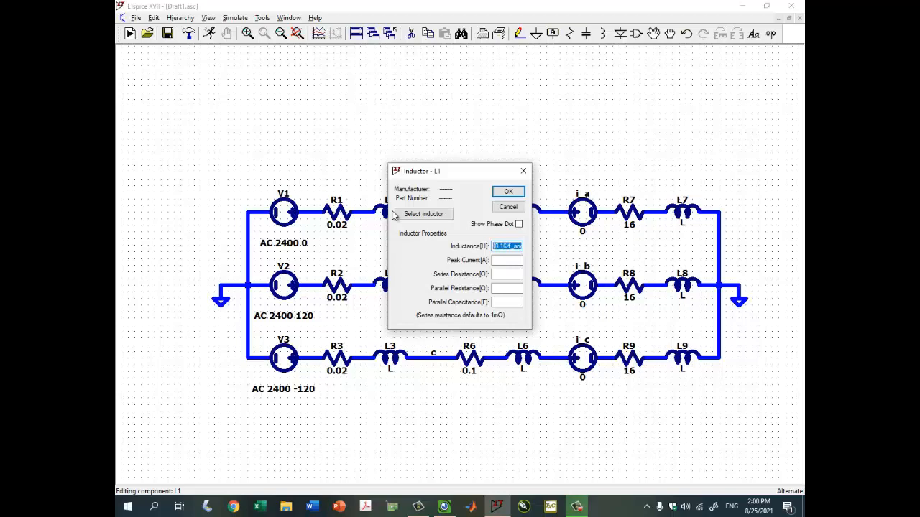
pyautogui.press('Return')
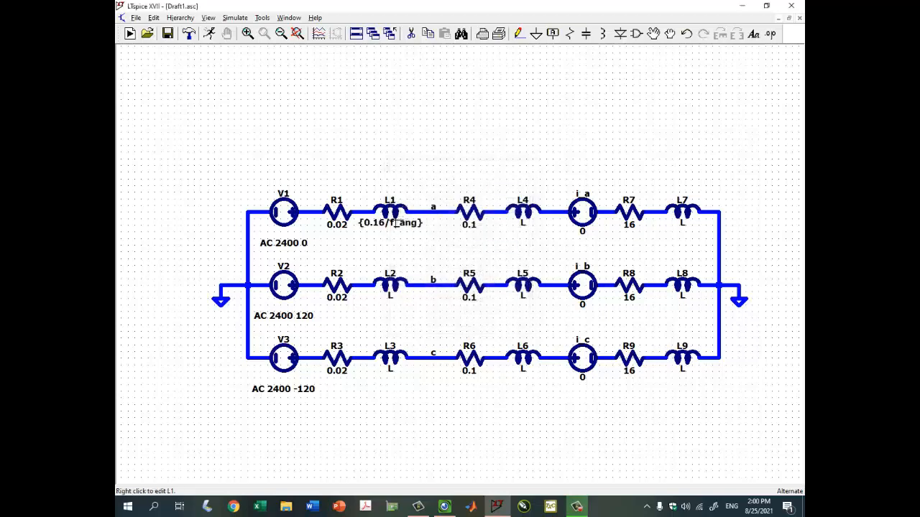
pyautogui.rightClick(394, 286)
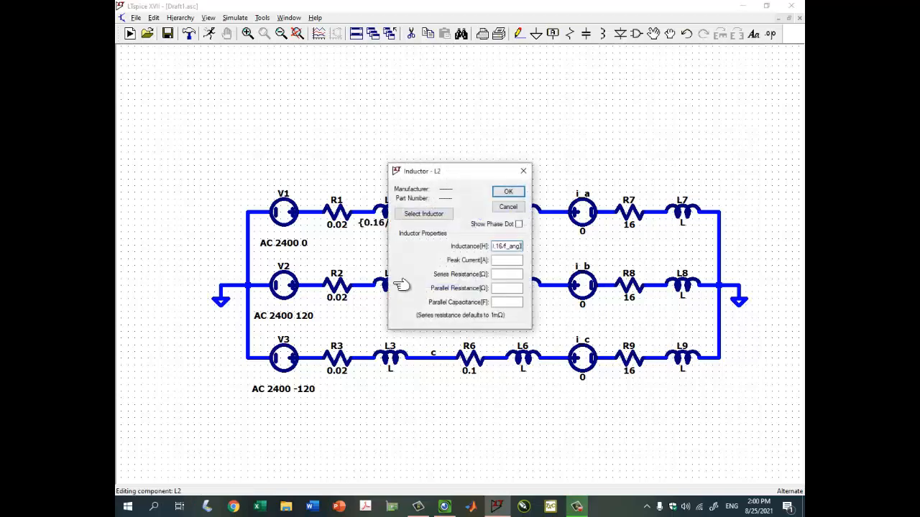
pyautogui.press('Return')
pyautogui.rightClick(389, 347)
pyautogui.write('{0.16/f_ang}')
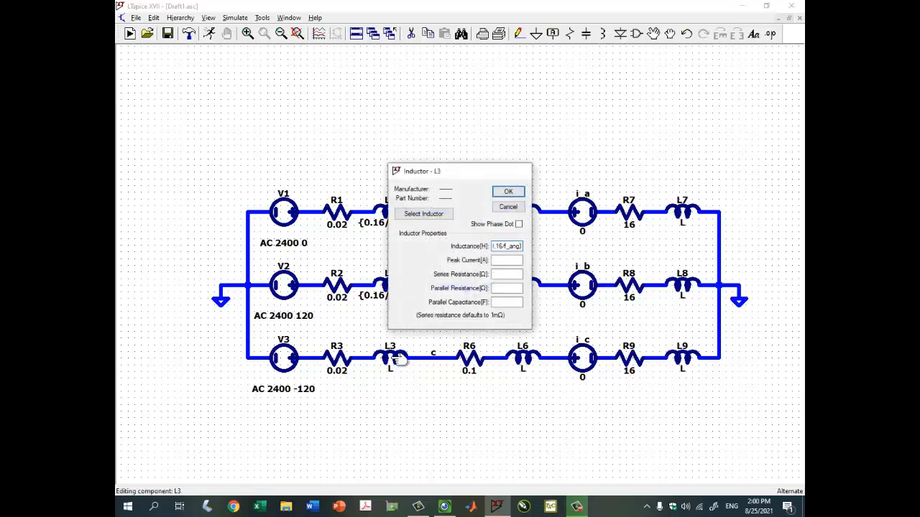
pyautogui.press('Return')
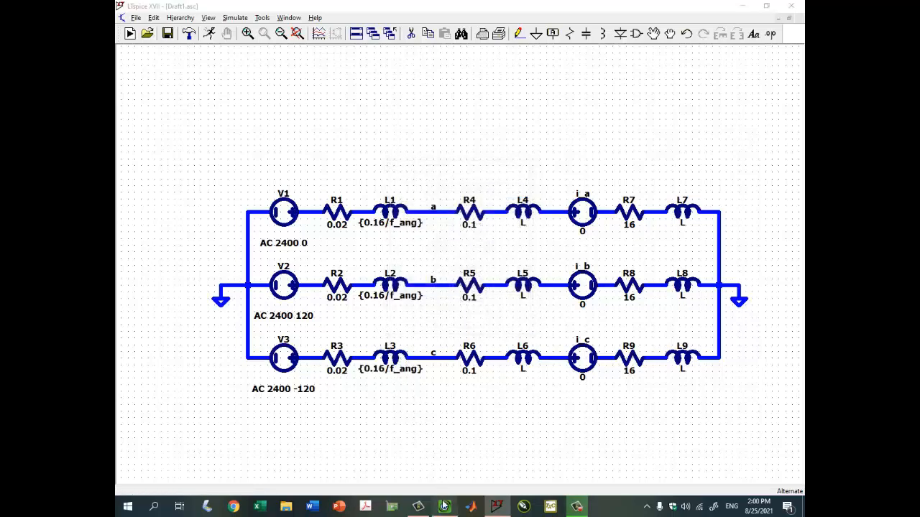
# Consult the line inductance formula in the Visualizer notes and set L4, L5 and L6 to {0.8/f_ang} in the LTspice schematic.
pyautogui.click(444, 507)
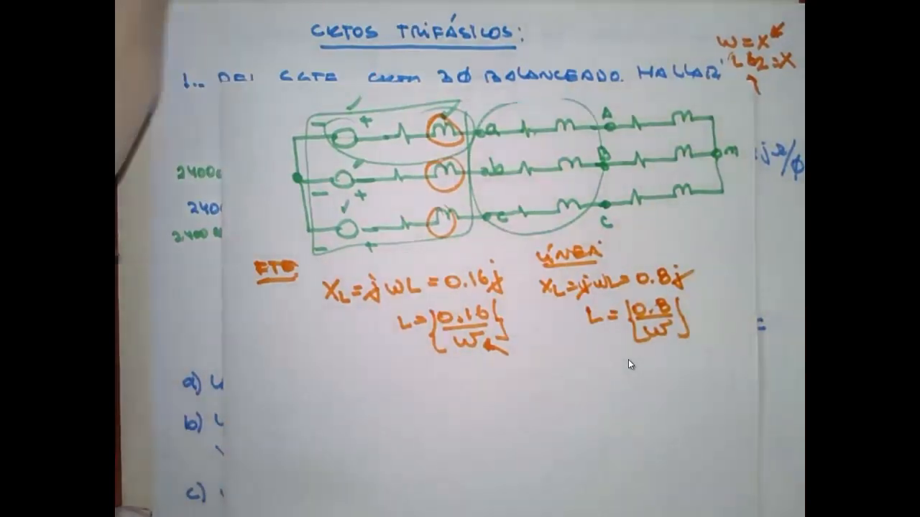
pyautogui.moveTo(665, 269)
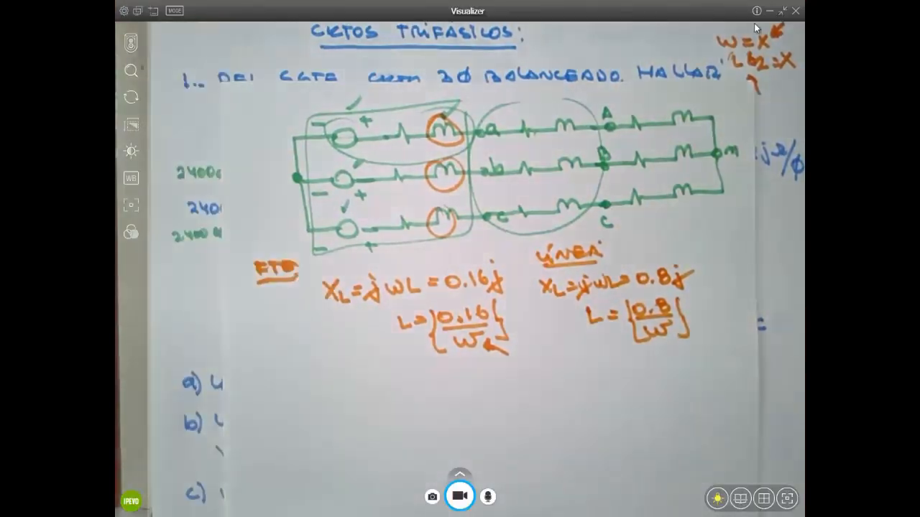
pyautogui.click(770, 11)
pyautogui.rightClick(529, 217)
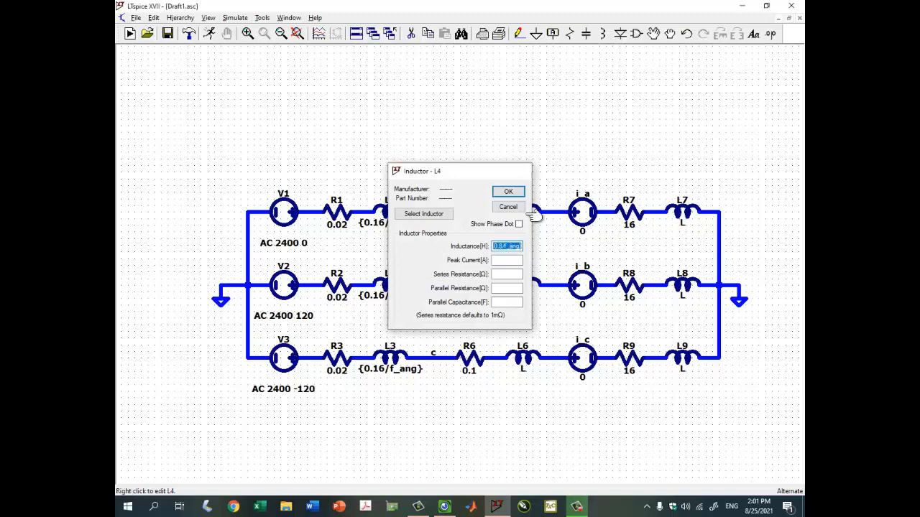
pyautogui.press('Return')
pyautogui.rightClick(530, 287)
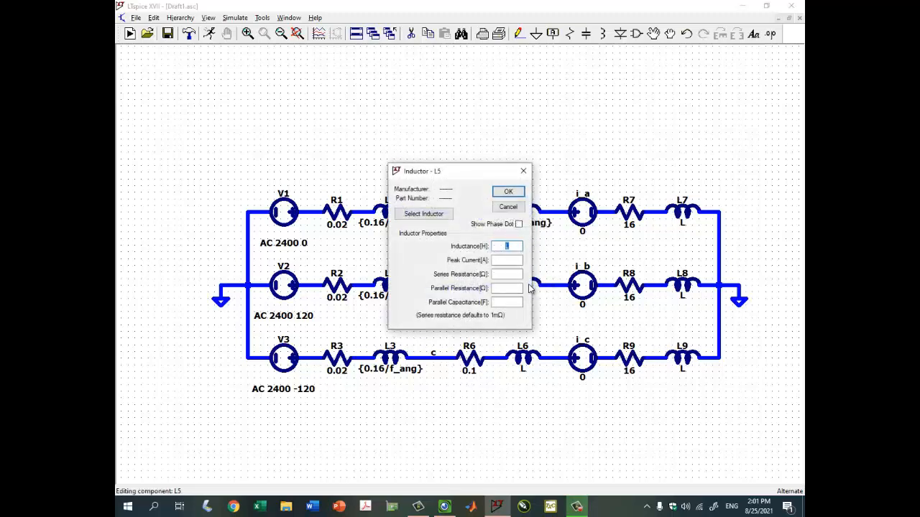
pyautogui.write('{0.8/f_ang}')
pyautogui.press('Return')
pyautogui.rightClick(533, 361)
pyautogui.write('{0.8/f_ang}')
pyautogui.press('Return')
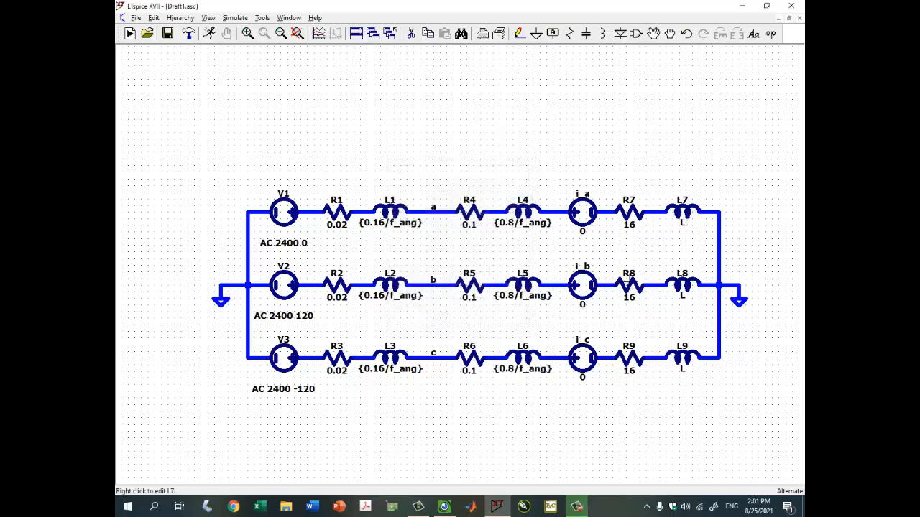
# Consult the load inductance formula in the Visualizer notes and set inductor L7 to {12/f_ang} in the LTspice schematic.
pyautogui.click(444, 506)
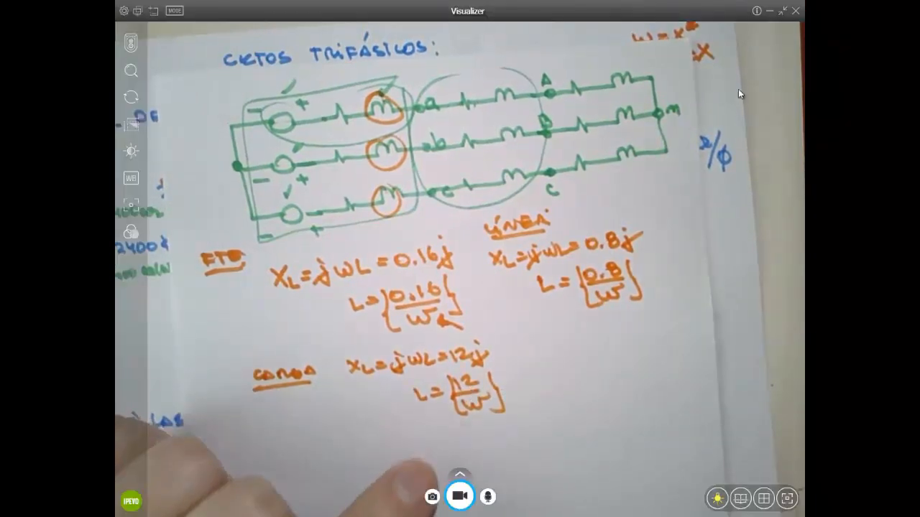
pyautogui.click(771, 12)
pyautogui.rightClick(682, 215)
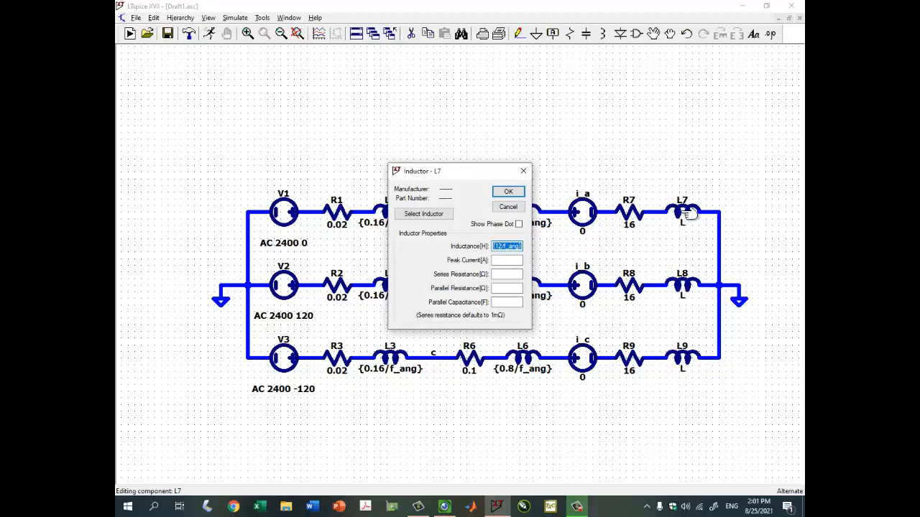
pyautogui.press('Return')
pyautogui.rightClick(686, 284)
pyautogui.write('{12/f_ang}')
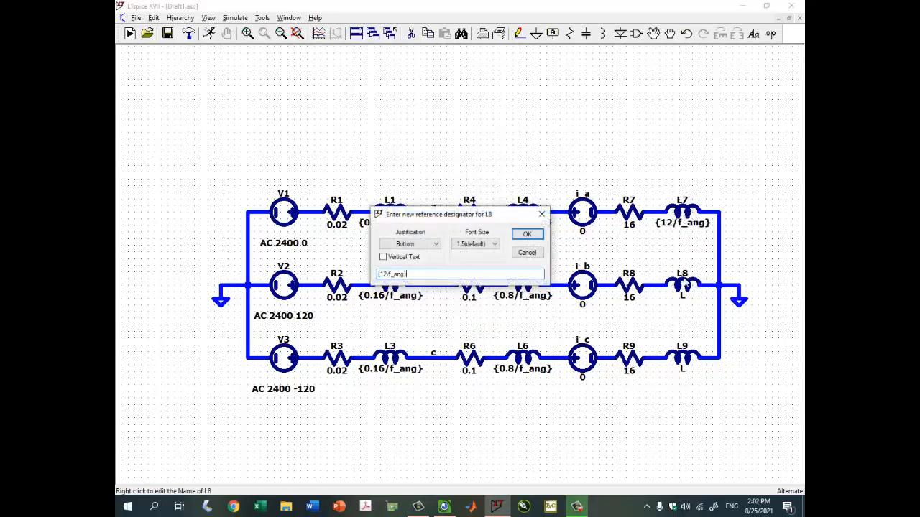
pyautogui.press('Return')
pyautogui.click(507, 272)
pyautogui.press('Return')
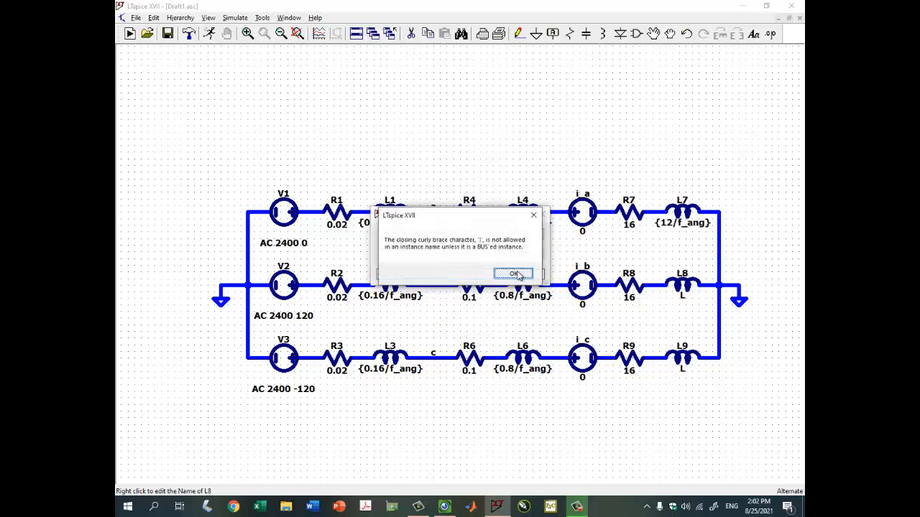
pyautogui.click(516, 273)
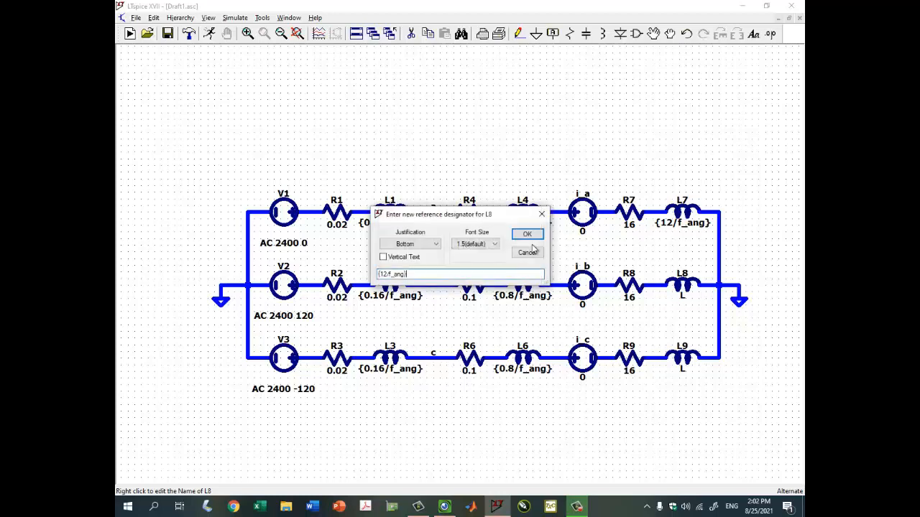
pyautogui.click(532, 252)
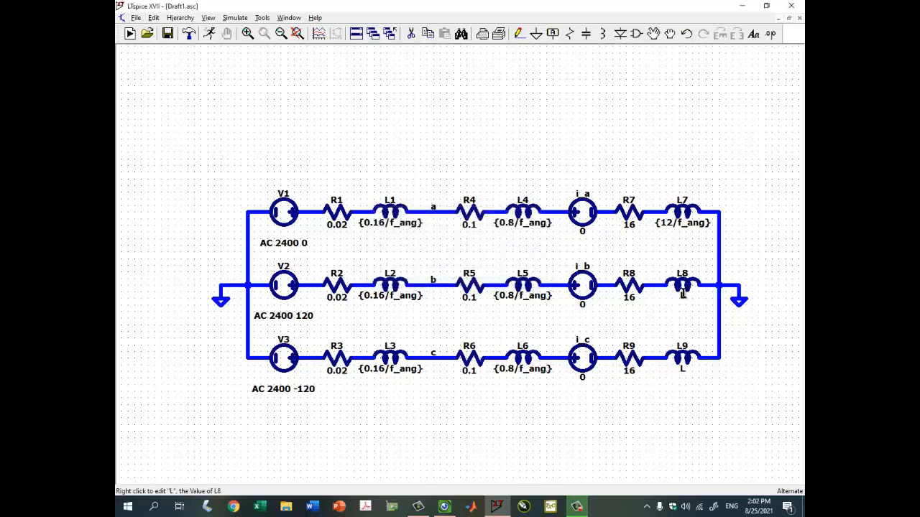
# Set the inductance of load inductors L8 and L9 to {12/f_ang}.
pyautogui.rightClick(683, 289)
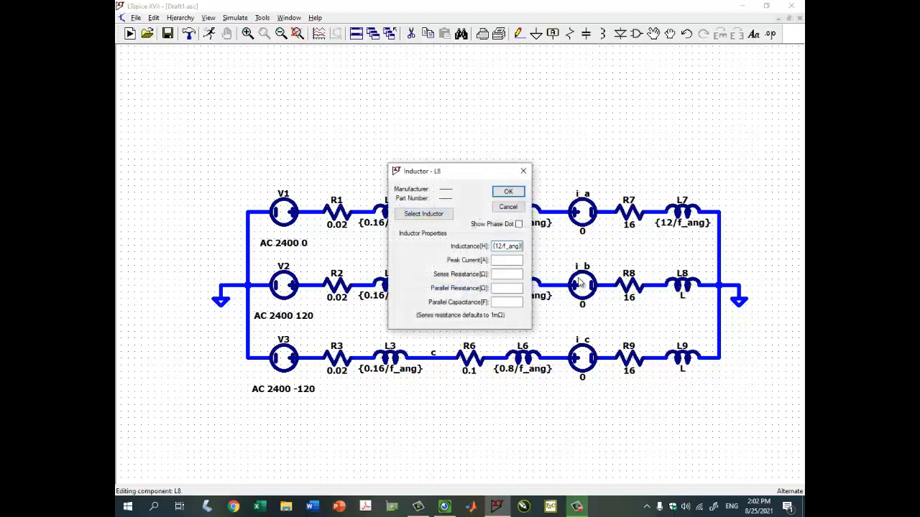
pyautogui.press('Return')
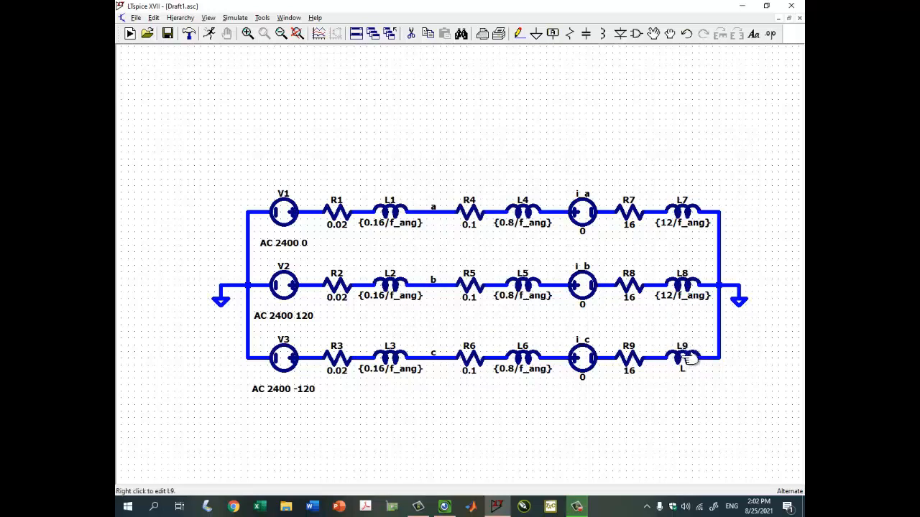
pyautogui.scroll(2, 682, 348)
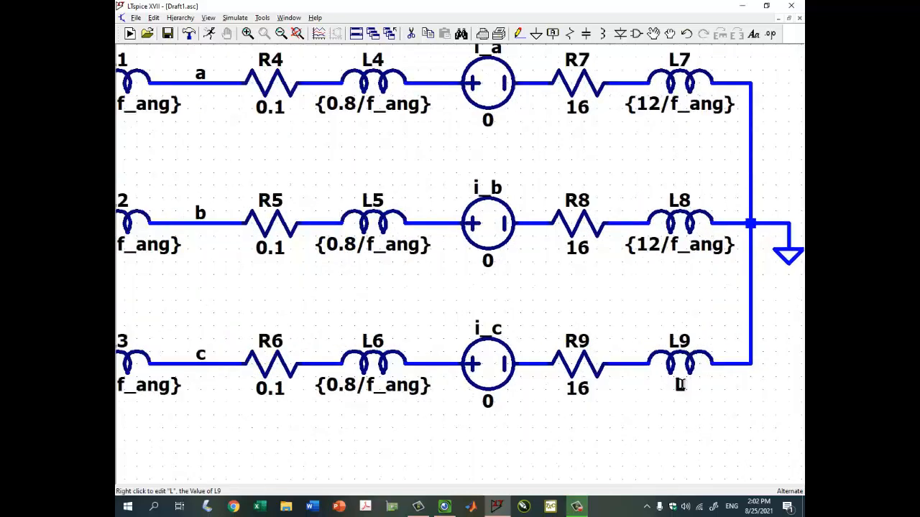
pyautogui.rightClick(676, 370)
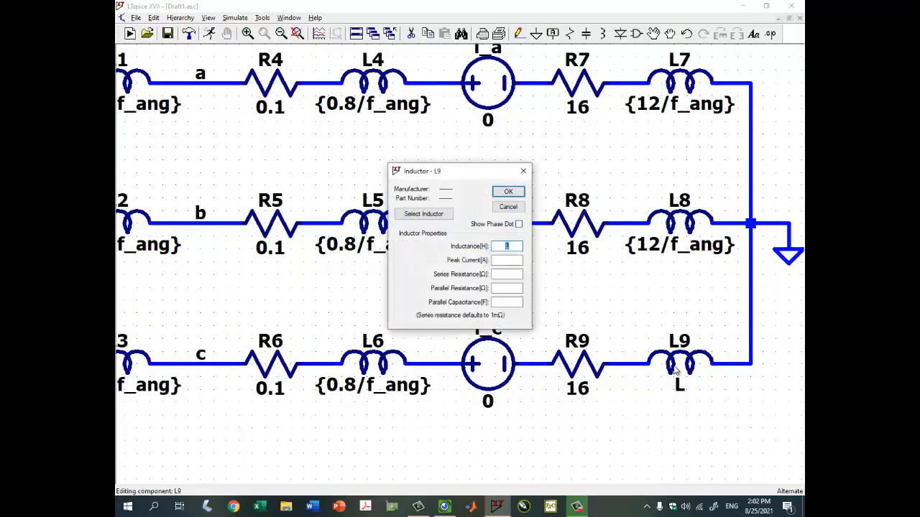
pyautogui.press('Return')
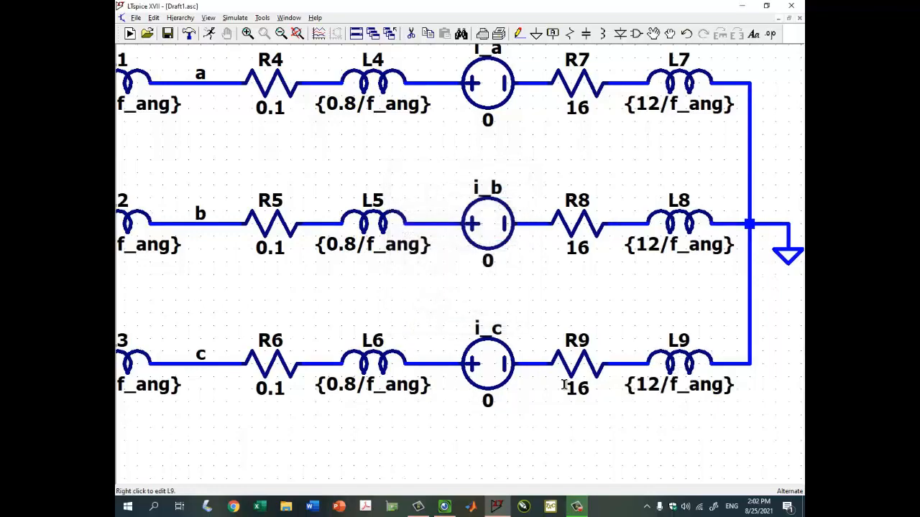
pyautogui.scroll(-3, 560, 385)
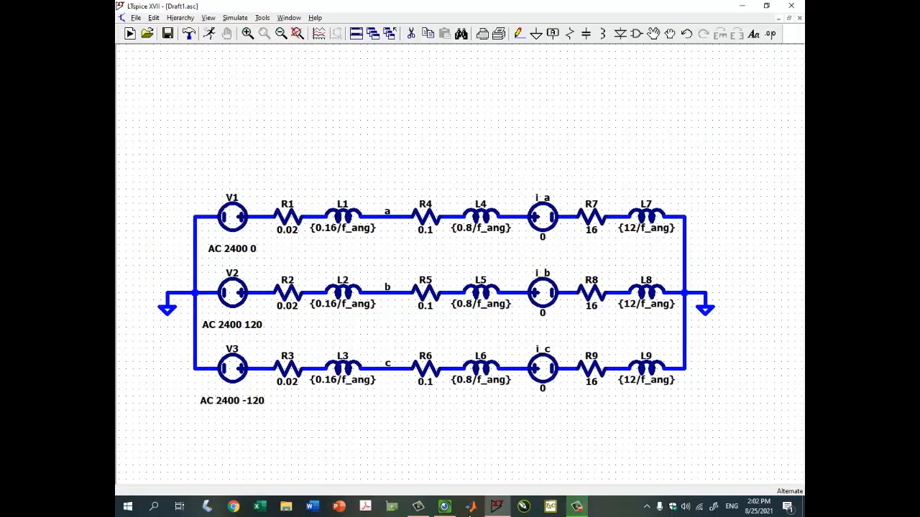
# Switch to the Visualizer to examine the handwritten definition of angular frequency, and return to the schematic.
pyautogui.click(444, 506)
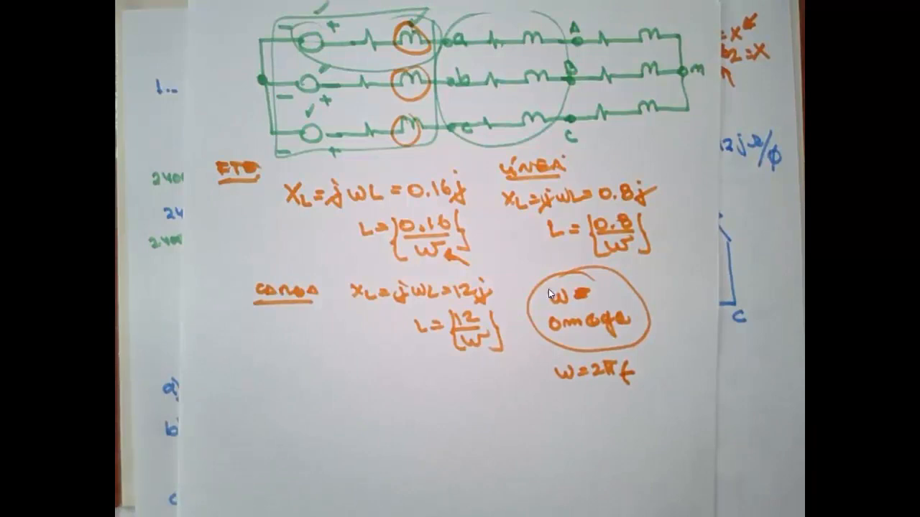
pyautogui.moveTo(549, 287)
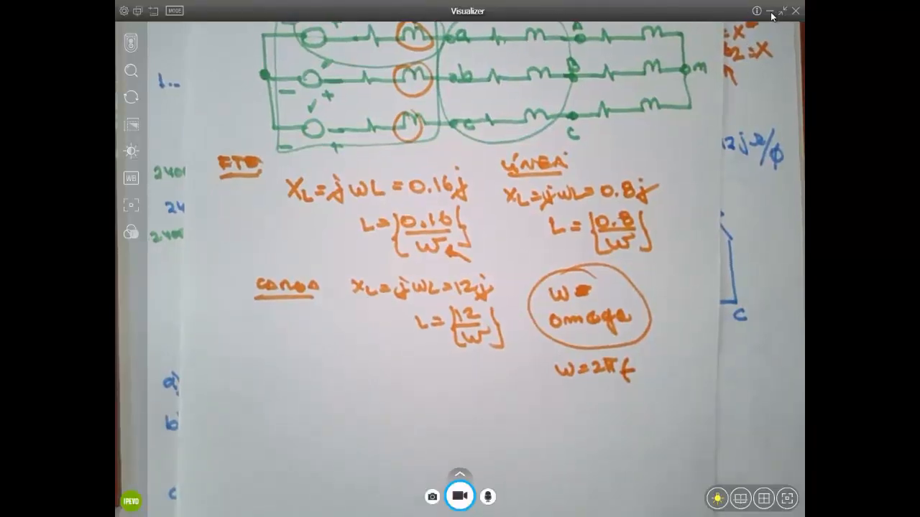
pyautogui.click(770, 12)
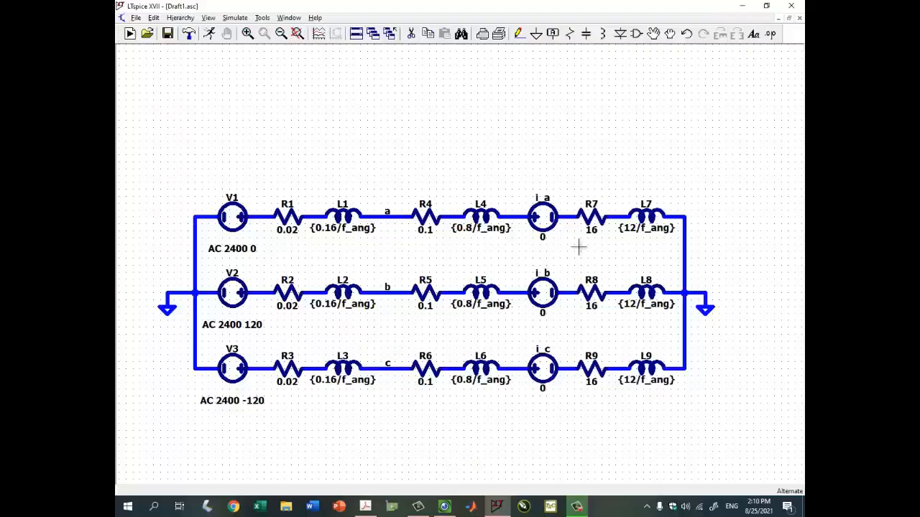
# Switch to manual.pdf in Adobe Acrobat Pro and examine the internally defined constants and reserved keywords on page 45.
pyautogui.click(368, 508)
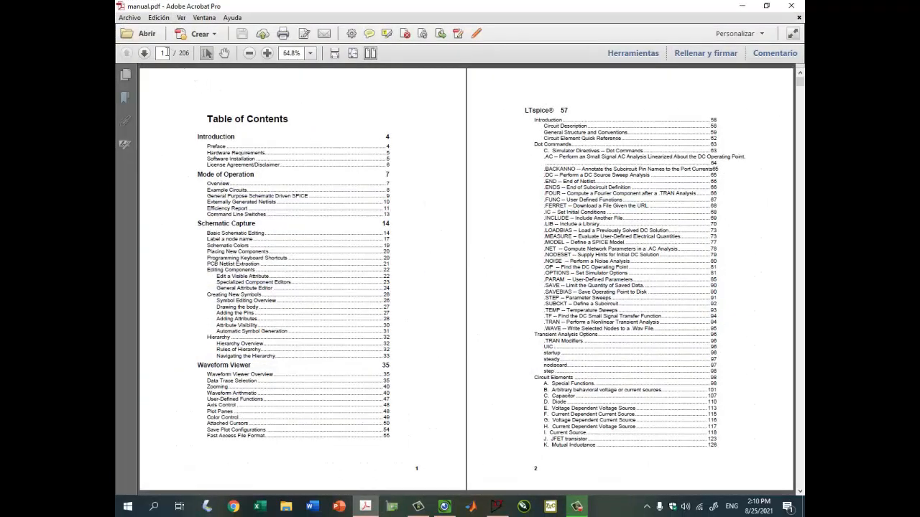
pyautogui.press('Return')
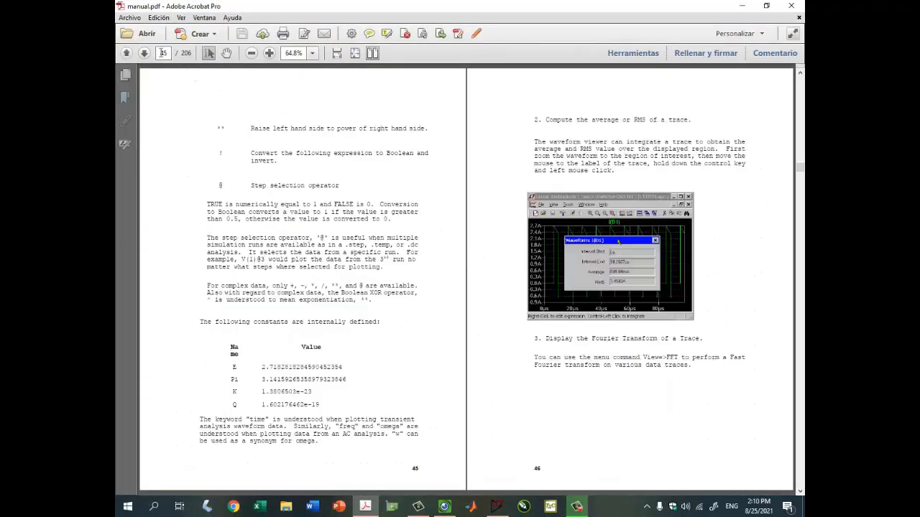
pyautogui.click(337, 55)
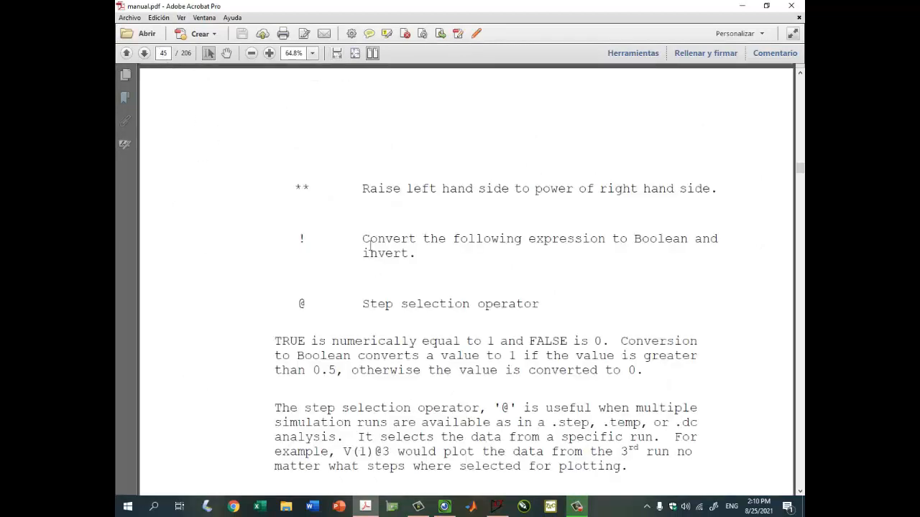
pyautogui.scroll(-6, 395, 327)
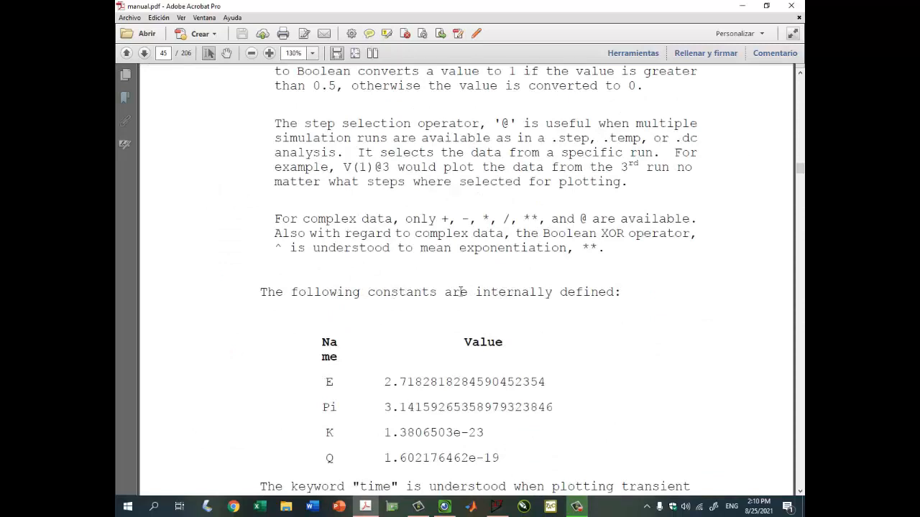
pyautogui.moveTo(493, 291); pyautogui.dragTo(624, 292)
pyautogui.scroll(-3, 548, 317)
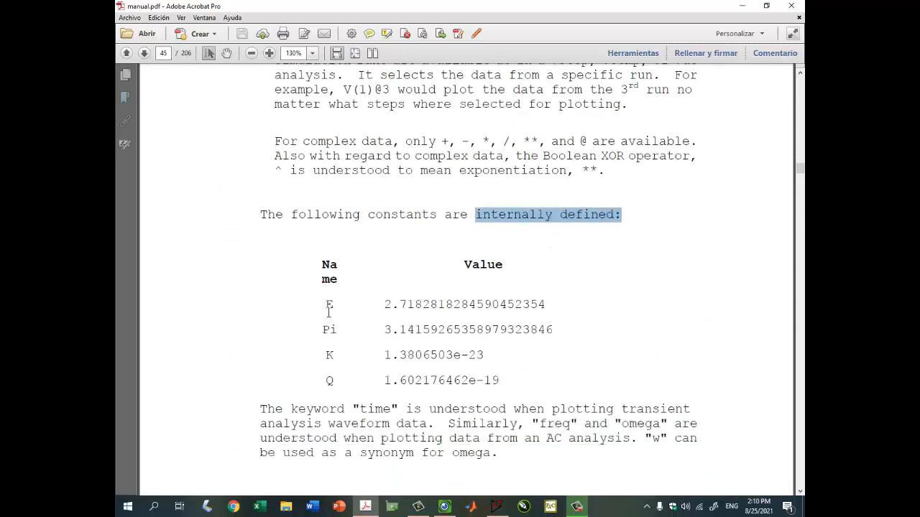
pyautogui.moveTo(328, 311); pyautogui.dragTo(341, 335)
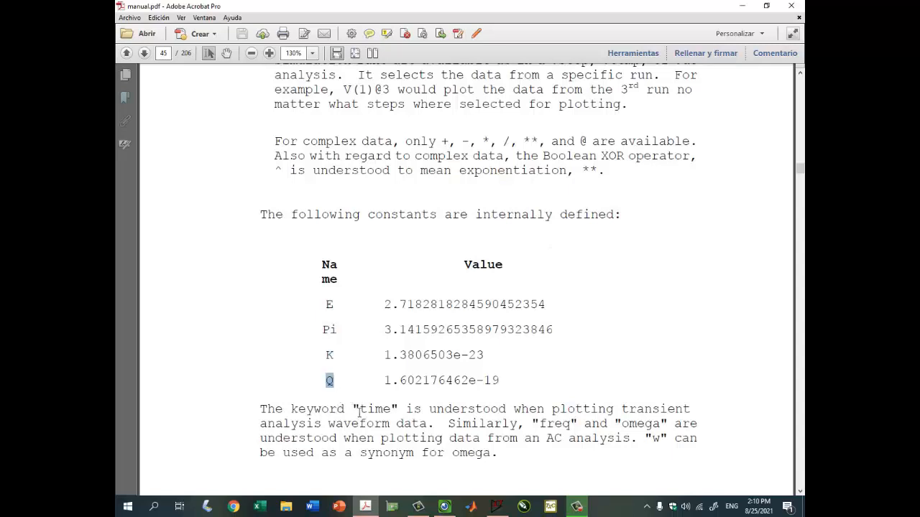
pyautogui.moveTo(362, 408); pyautogui.dragTo(395, 410)
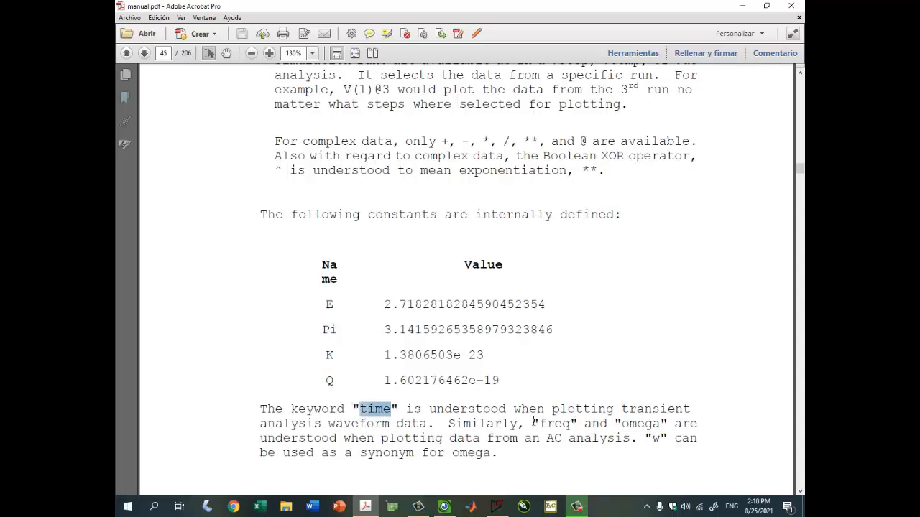
pyautogui.moveTo(541, 423); pyautogui.dragTo(660, 440)
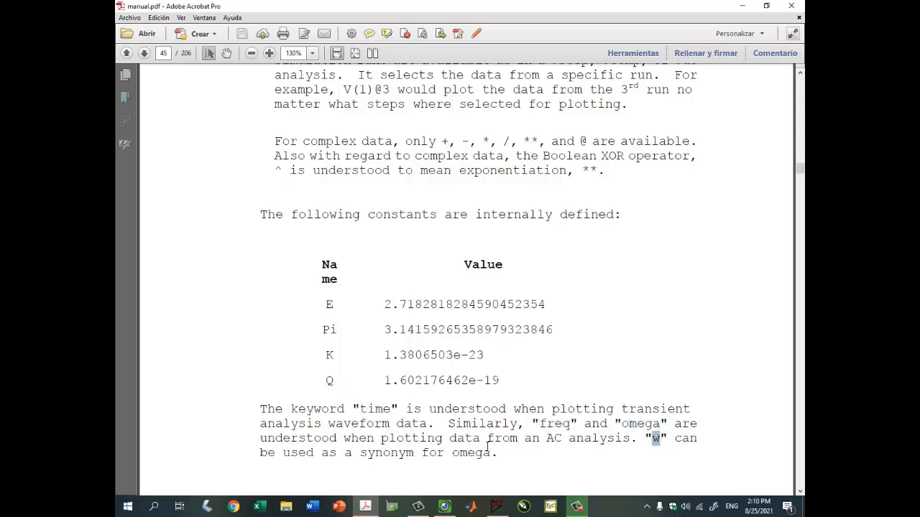
pyautogui.click(744, 6)
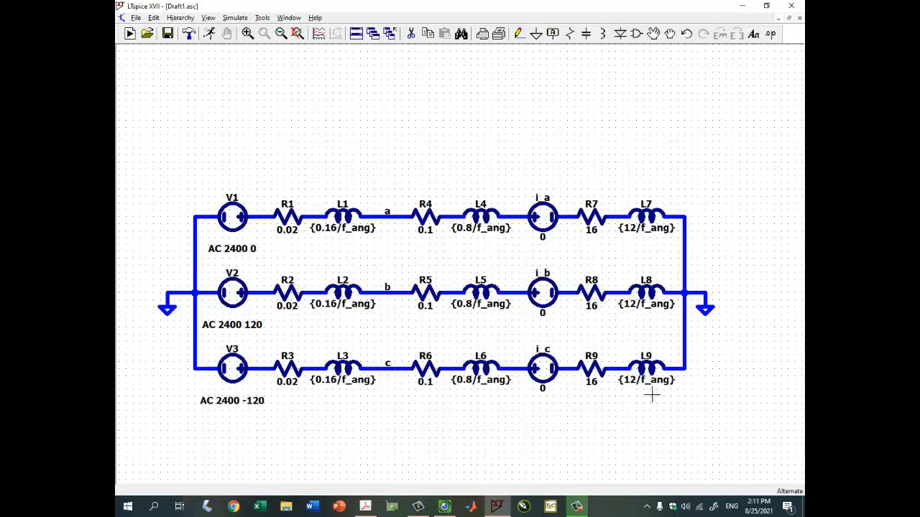
# Switch to the Visualizer to review the handwritten inductance formulas and angular frequency notes, and return to the schematic.
pyautogui.click(444, 506)
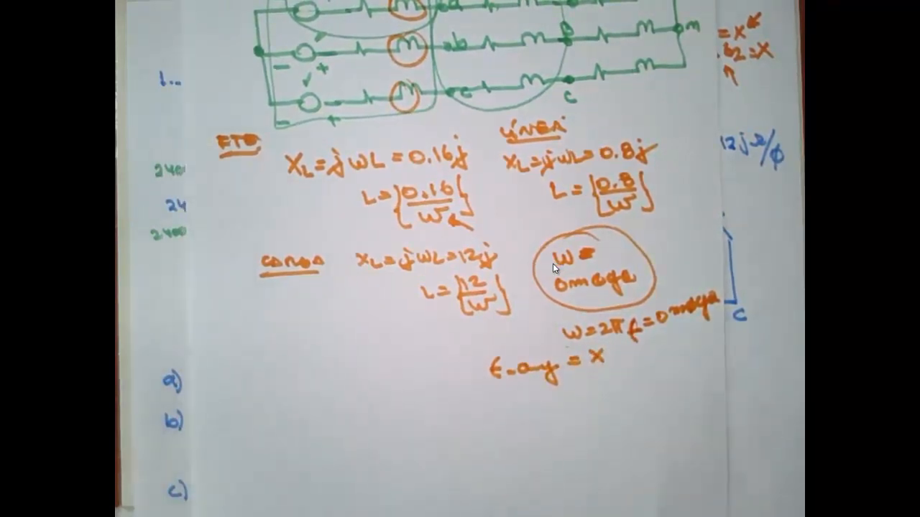
pyautogui.moveTo(738, 47)
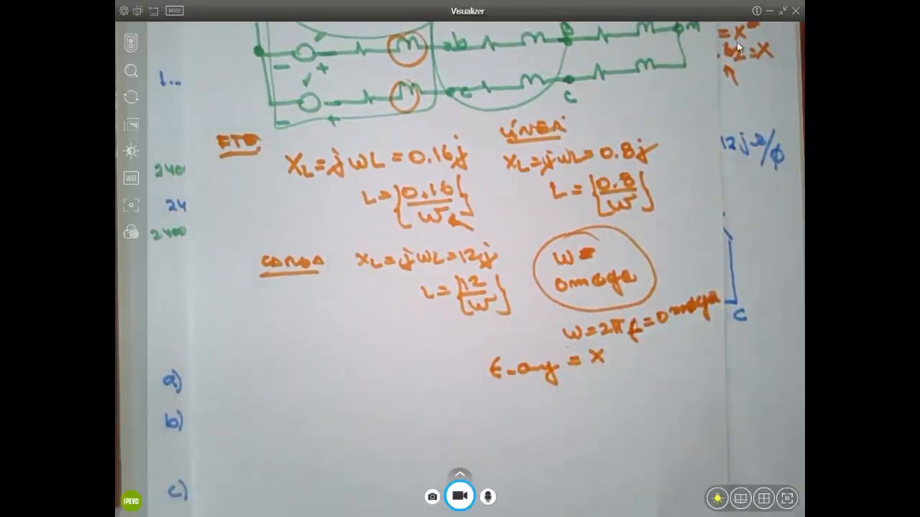
pyautogui.click(769, 13)
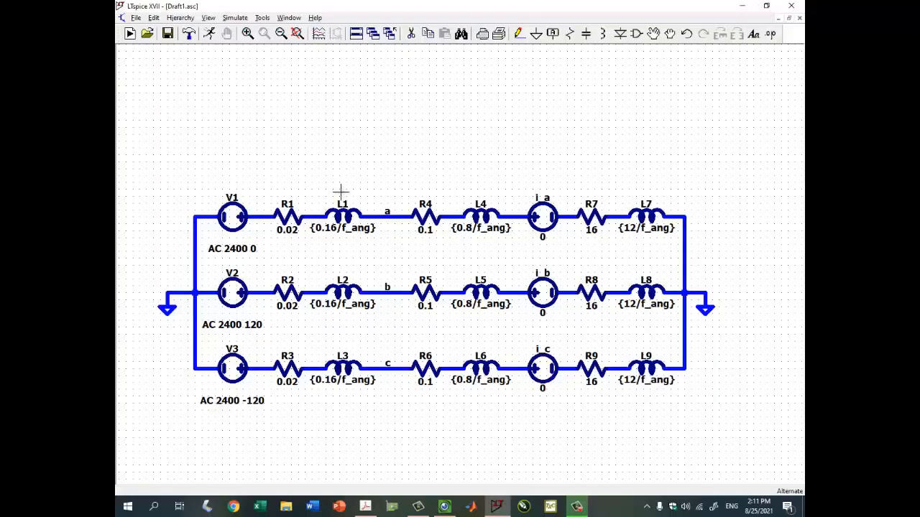
# Open the simulation command settings for an AC analysis of the three-phase circuit.
pyautogui.press('space')
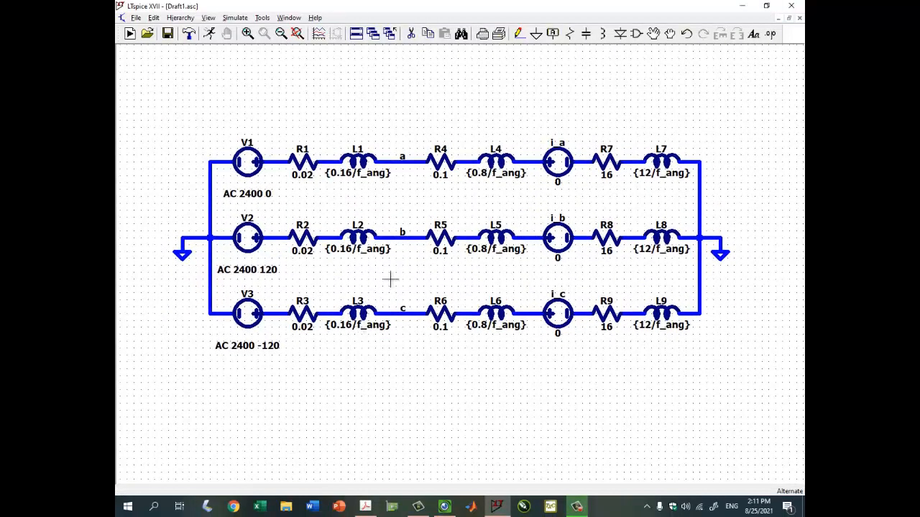
pyautogui.rightClick(370, 365)
pyautogui.click(420, 300)
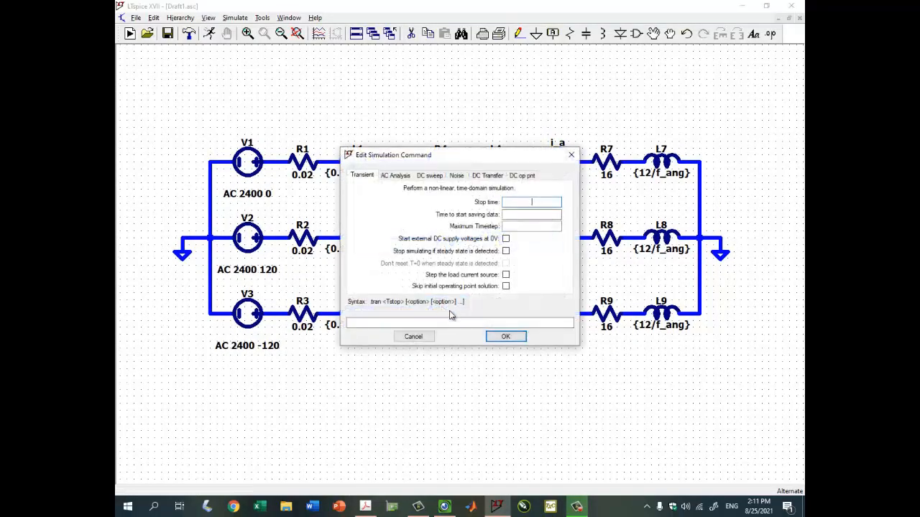
pyautogui.click(395, 176)
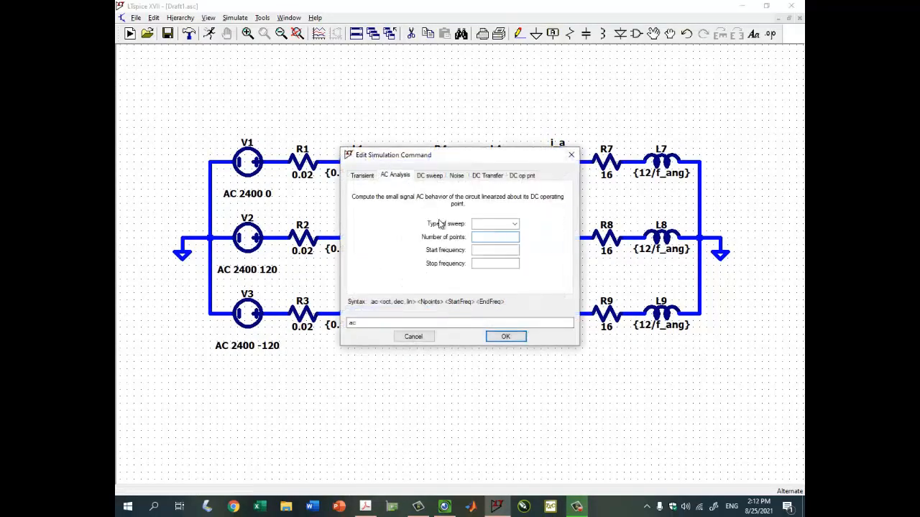
# Examine which parameters the AC analysis requires for the Octave, Decade, Linear and List sweep types.
pyautogui.click(483, 226)
pyautogui.click(514, 224)
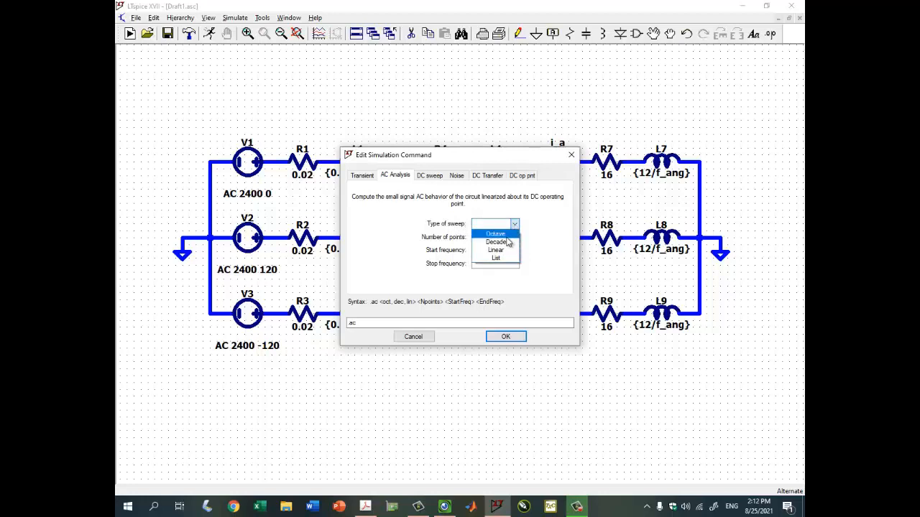
pyautogui.click(508, 235)
pyautogui.click(514, 224)
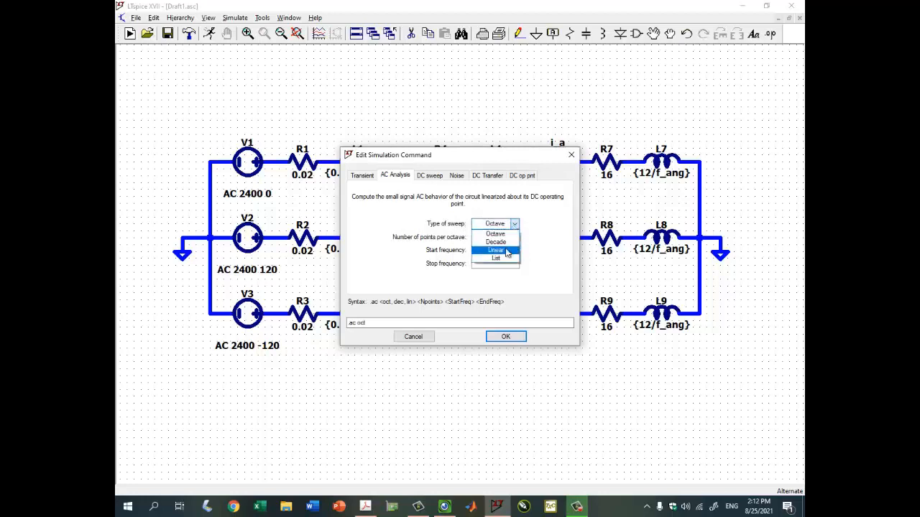
pyautogui.click(503, 242)
pyautogui.click(516, 225)
pyautogui.click(503, 250)
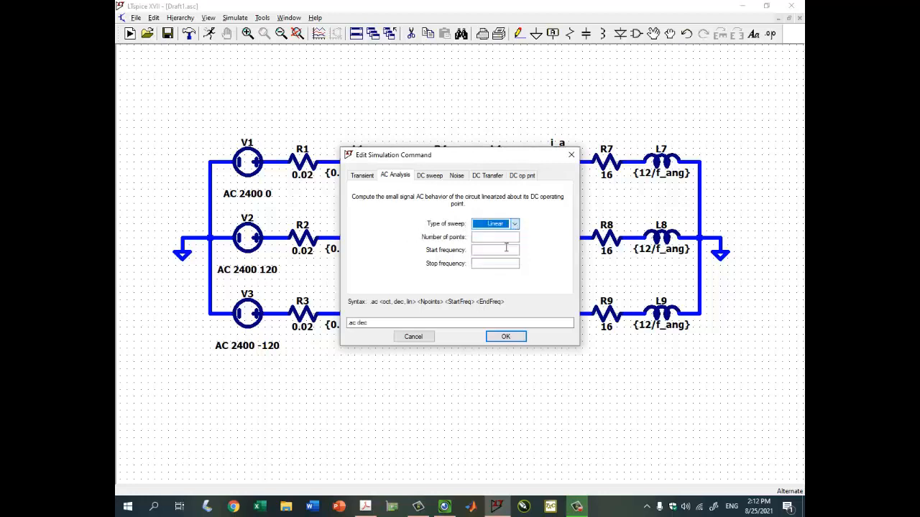
pyautogui.click(516, 225)
pyautogui.click(506, 260)
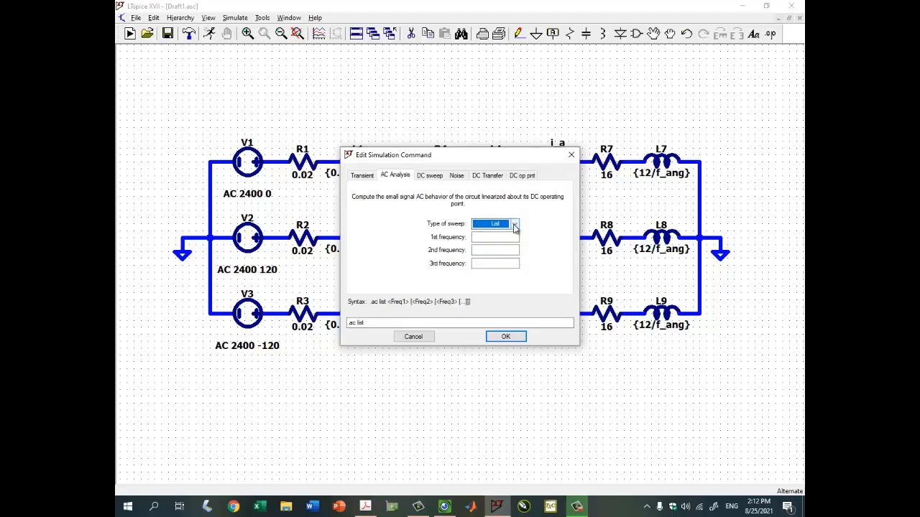
pyautogui.click(514, 224)
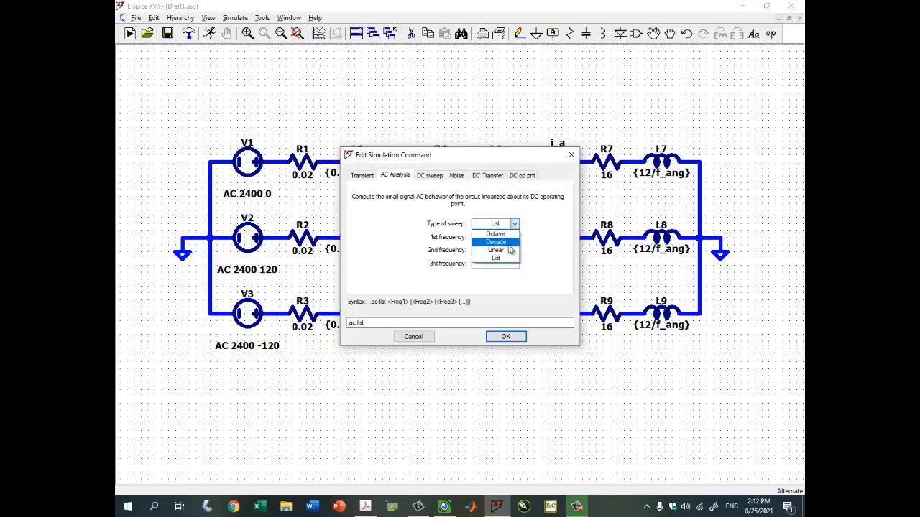
pyautogui.click(501, 250)
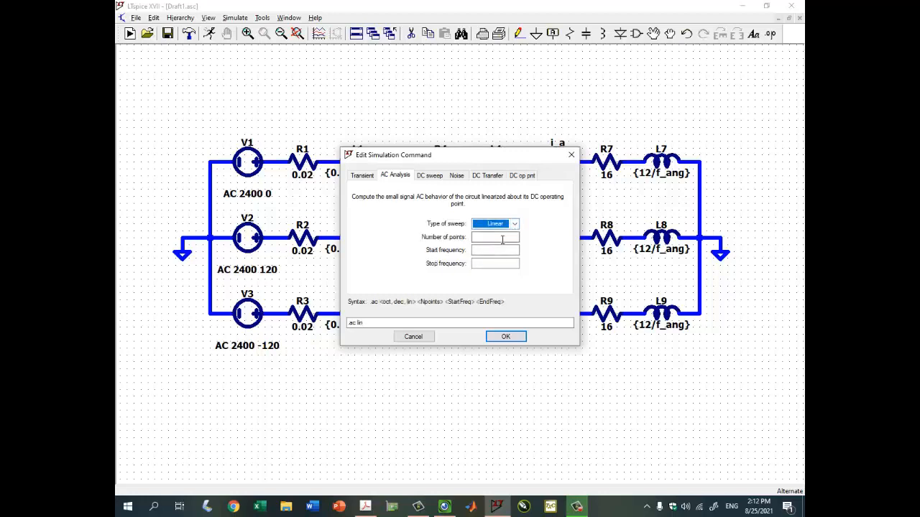
pyautogui.click(514, 225)
pyautogui.click(496, 258)
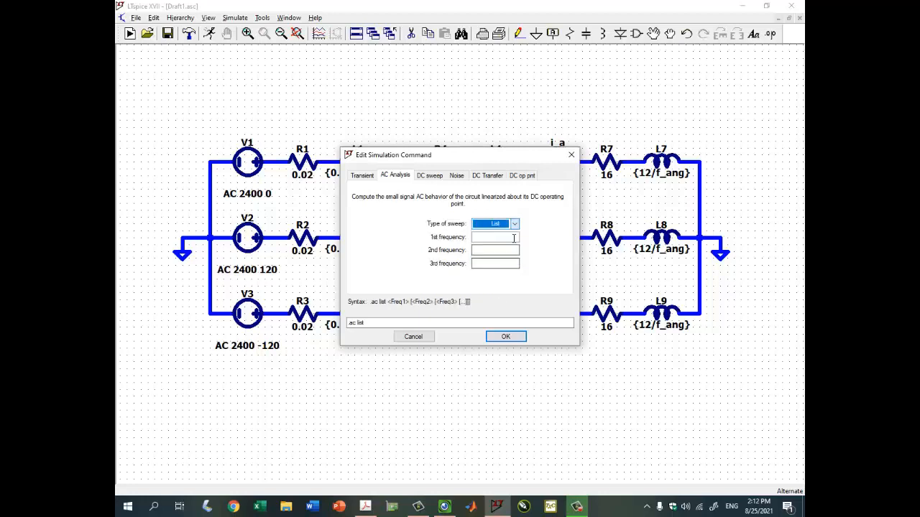
# Set the AC analysis sweep type to Linear.
pyautogui.click(515, 224)
pyautogui.click(506, 249)
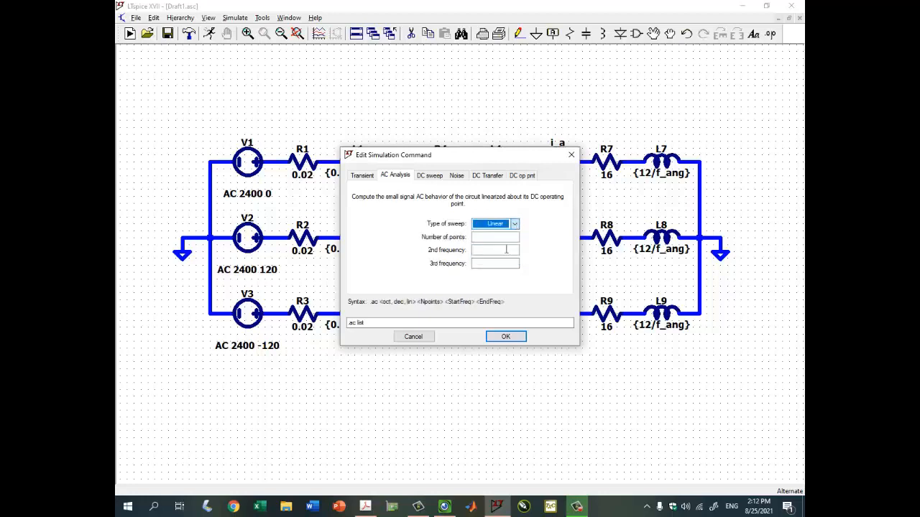
pyautogui.press('Tab')
pyautogui.click(501, 249)
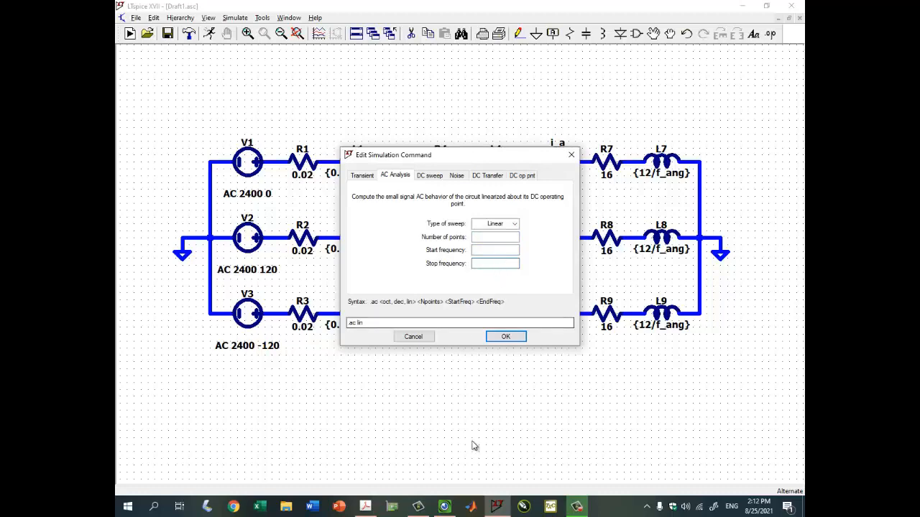
# Switch to the Visualizer to examine the handwritten start and stop frequency expressions for the AC sweep, and return to the simulation command.
pyautogui.click(443, 503)
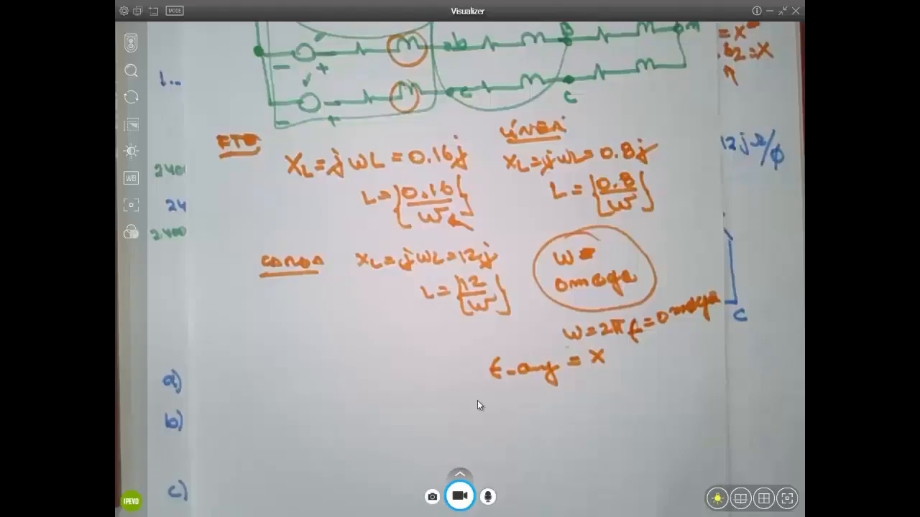
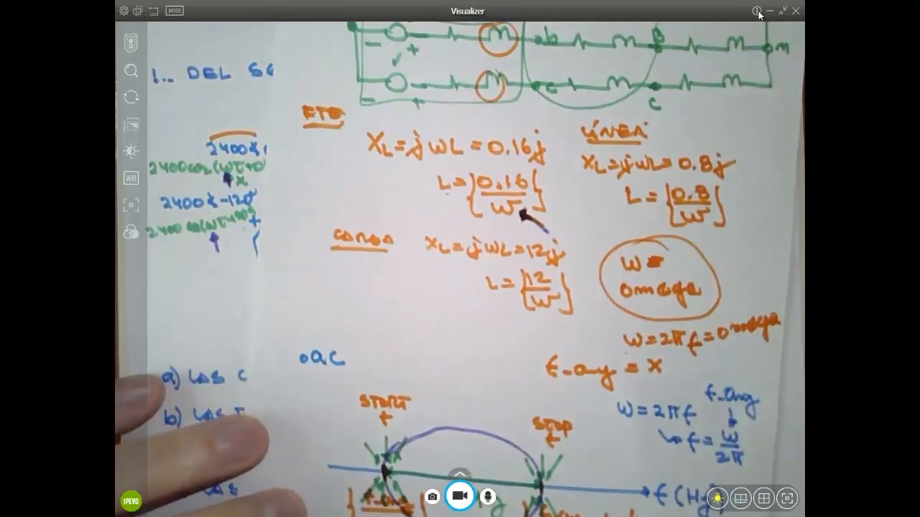
pyautogui.click(768, 12)
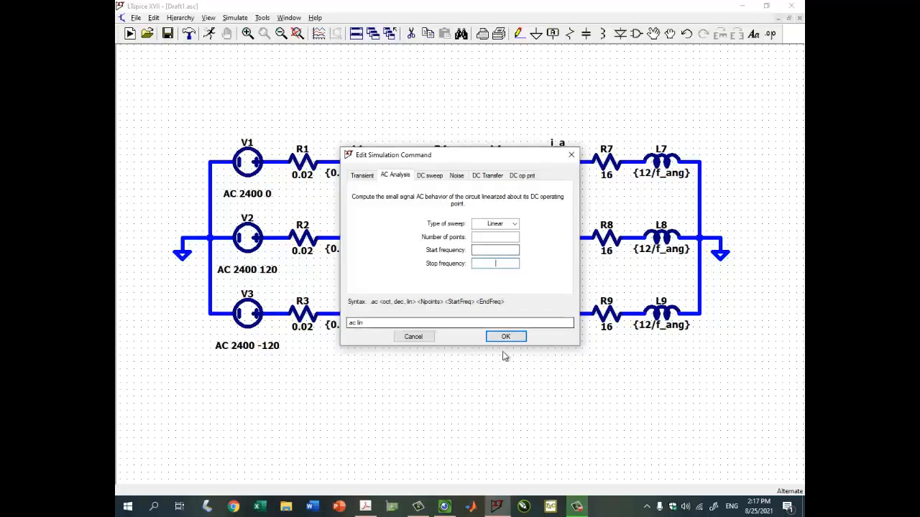
pyautogui.click(446, 507)
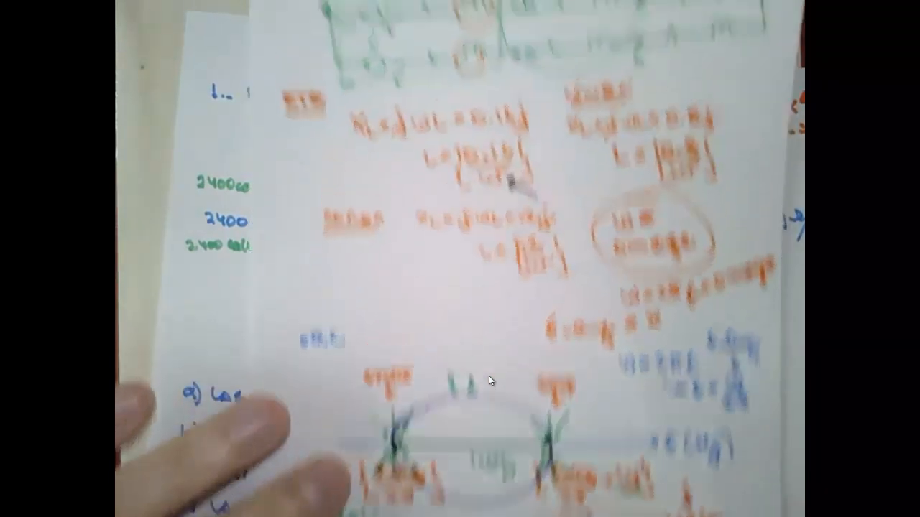
pyautogui.moveTo(499, 373)
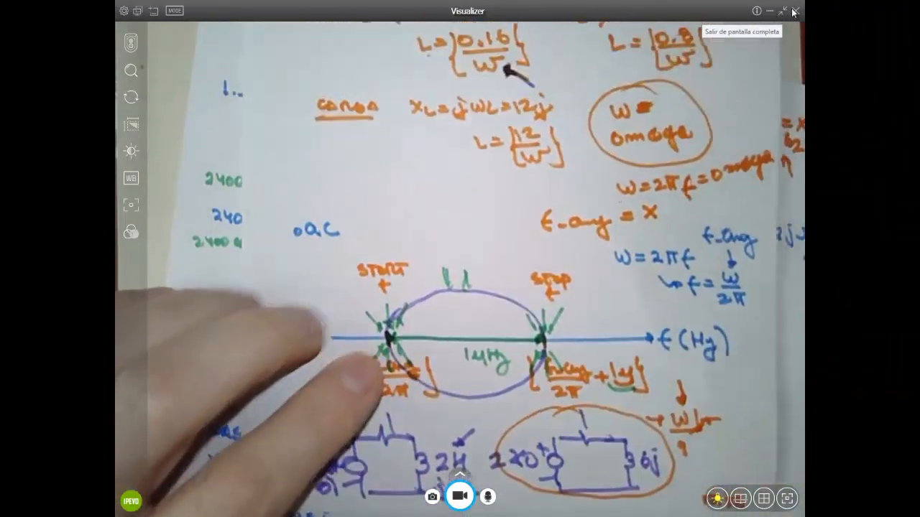
pyautogui.click(769, 12)
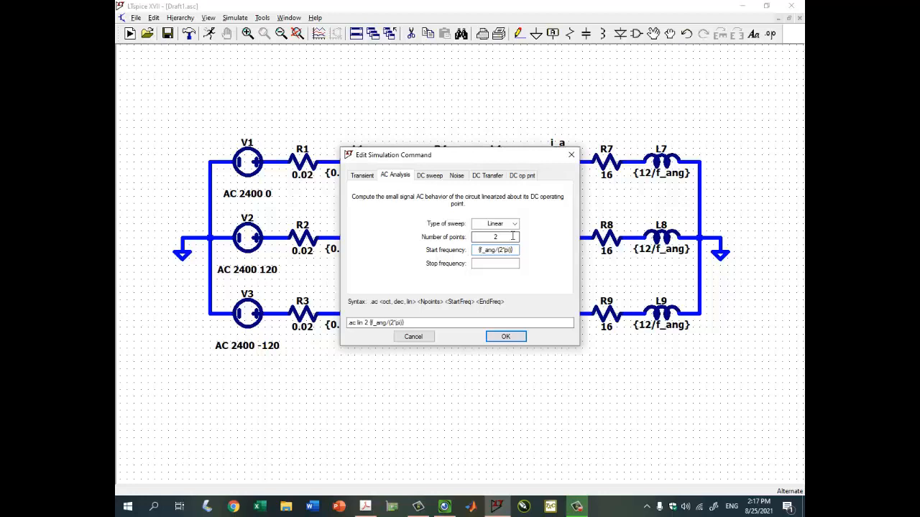
# Define the linear AC sweep with 2 points from {f_ang/(2*pi)} to {(f_ang/2*pi)+1u} and place the directive below the circuit.
pyautogui.press('Tab')
pyautogui.write('{f_ang/(2*pi)}')
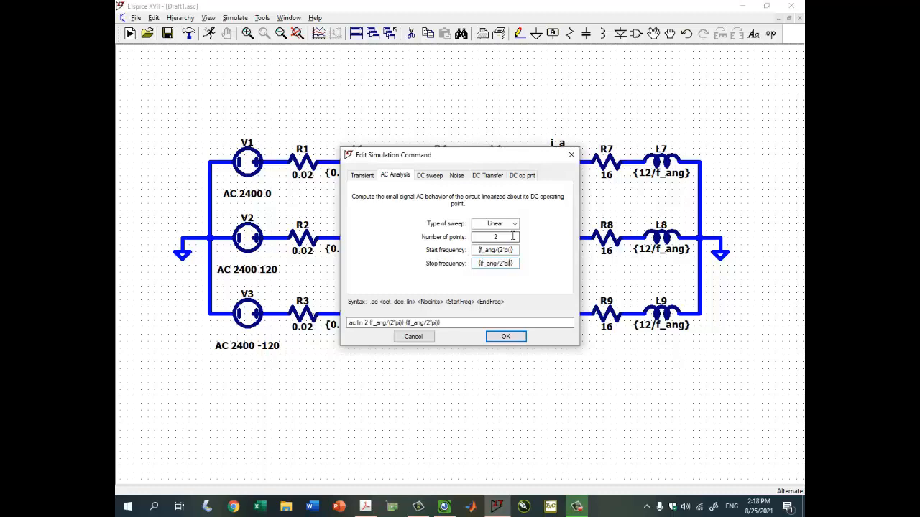
pyautogui.write('+1u')
pyautogui.press('Return')
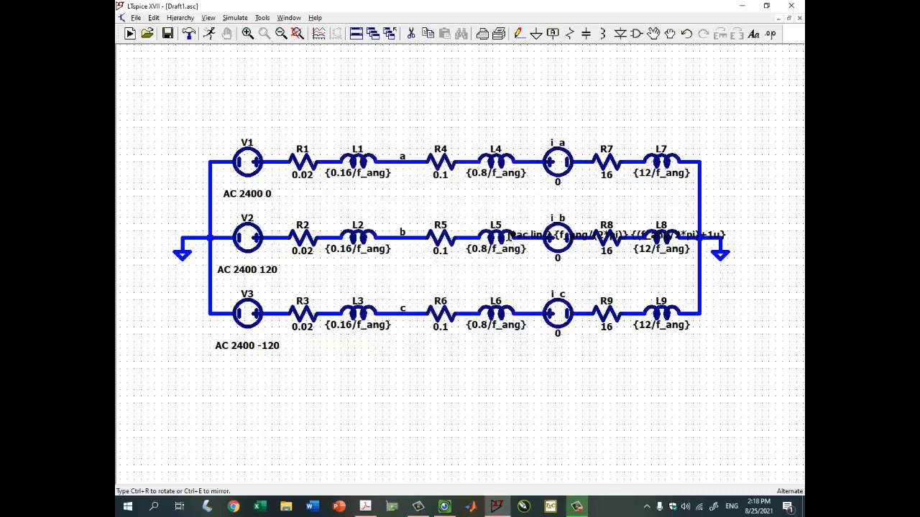
pyautogui.click(203, 420)
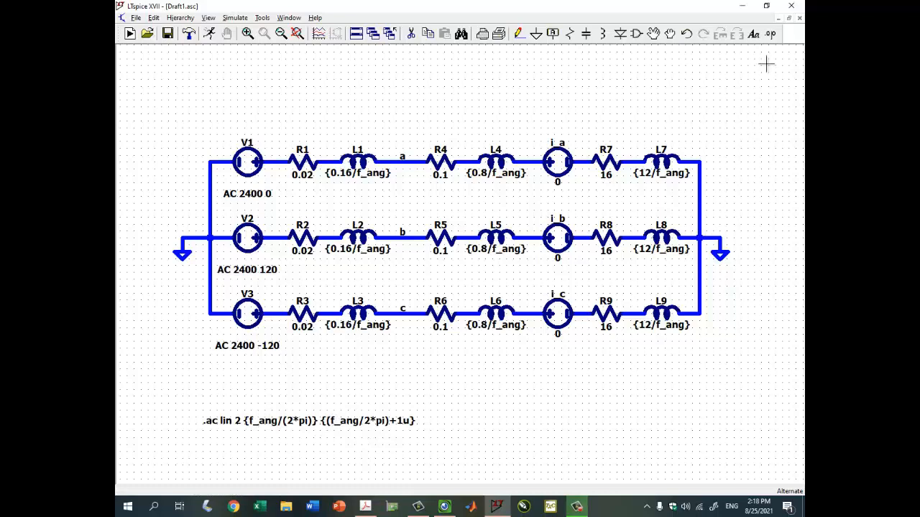
# Add a PARAM statement defining f_ang=1 and place it just above the .ac directive on the schematic.
pyautogui.click(770, 35)
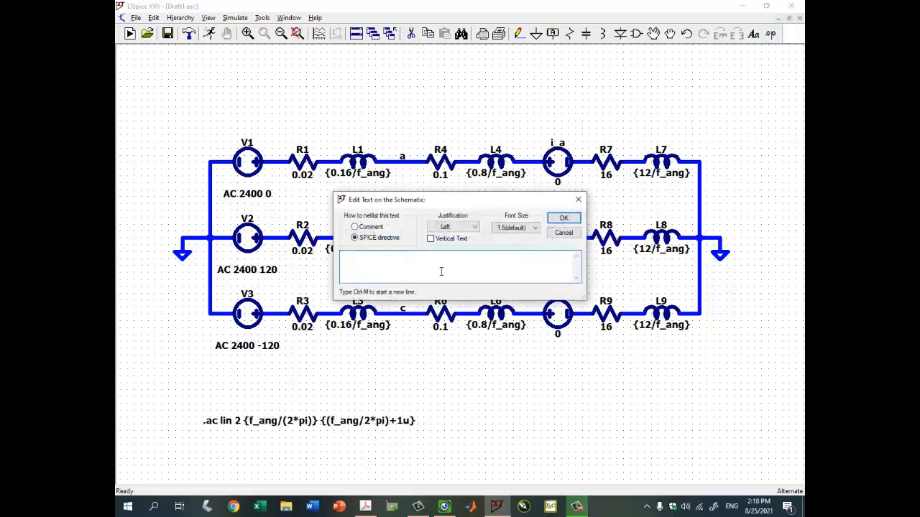
pyautogui.rightClick(419, 262)
pyautogui.moveTo(447, 270)
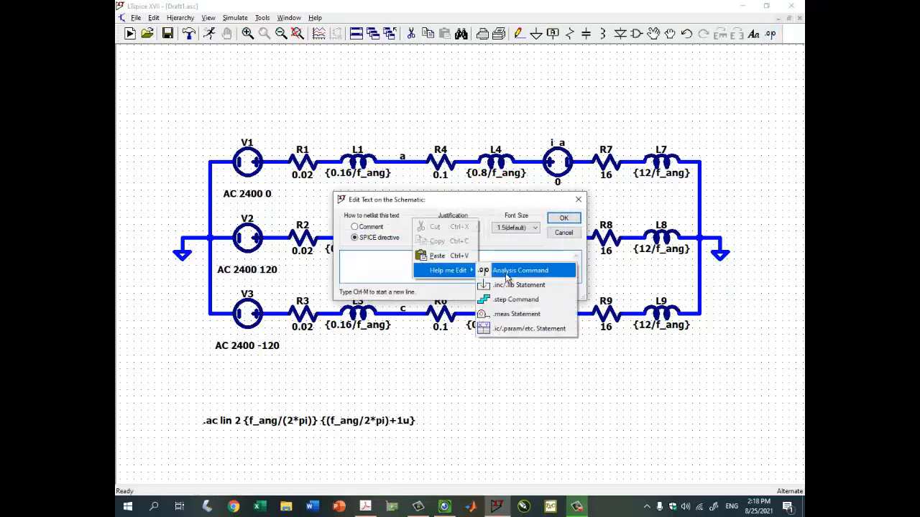
pyautogui.click(519, 329)
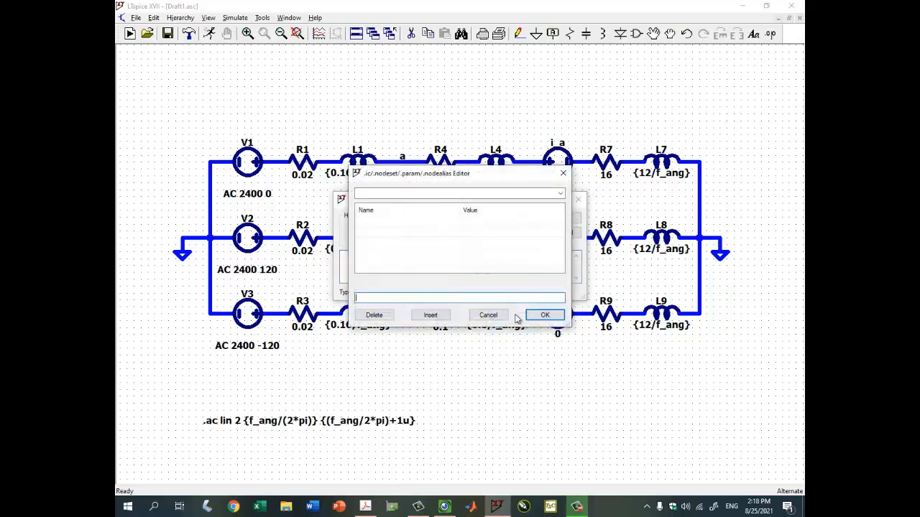
pyautogui.click(513, 193)
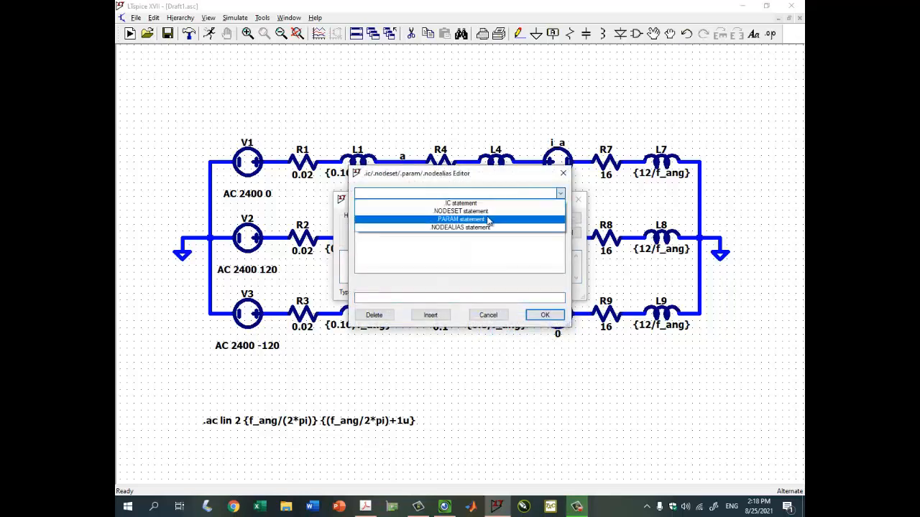
pyautogui.click(488, 221)
pyautogui.click(423, 228)
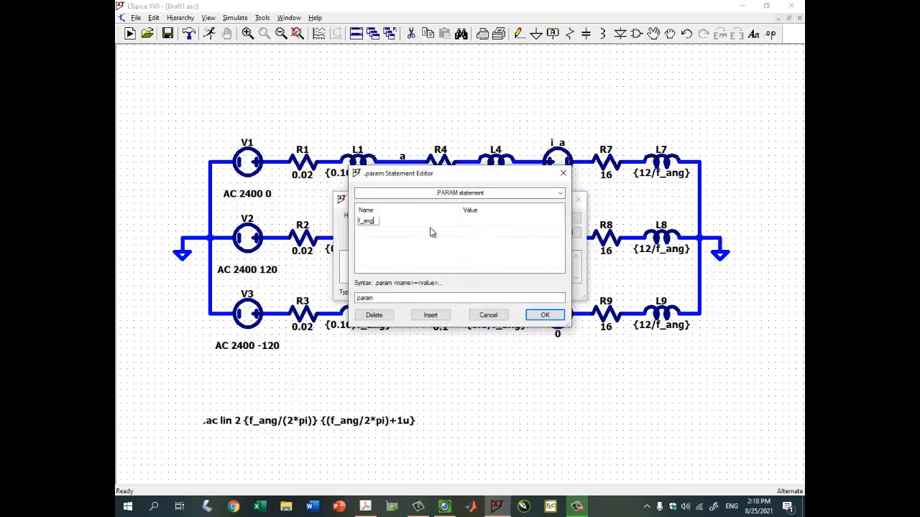
pyautogui.click(471, 222)
pyautogui.press('Return')
pyautogui.click(213, 393)
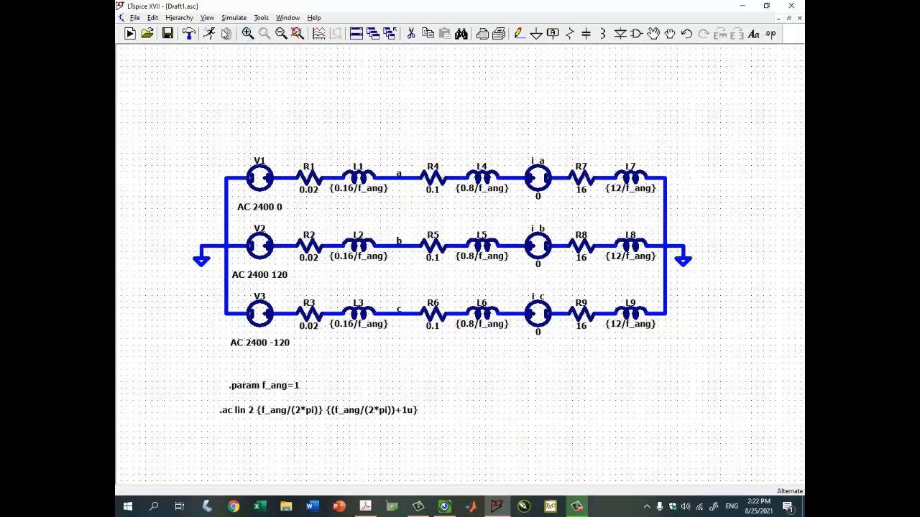
# Run the AC analysis and inspect the empty Draft1.raw plot at full size before restoring the split view.
pyautogui.click(211, 34)
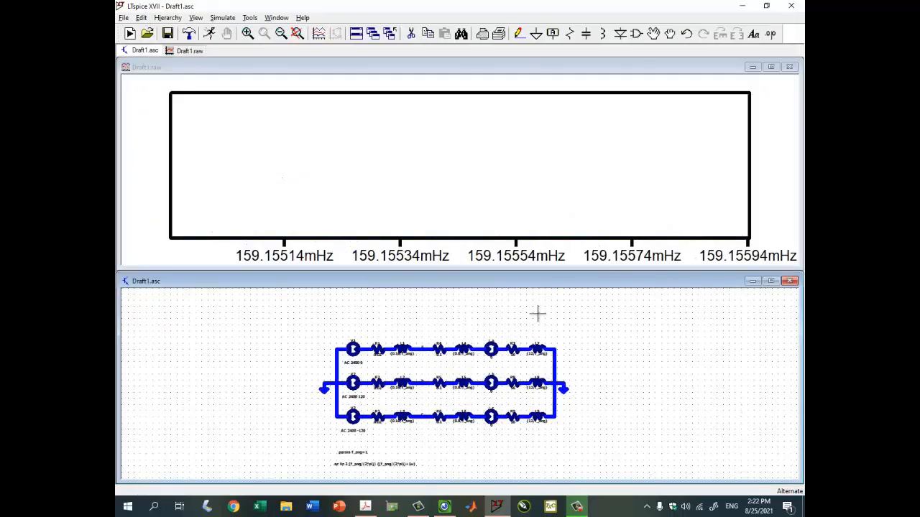
pyautogui.click(770, 66)
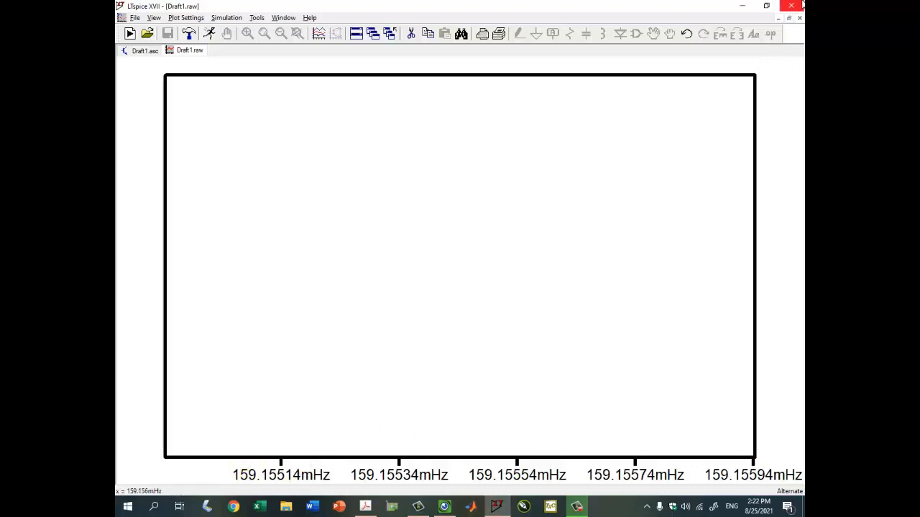
pyautogui.click(789, 18)
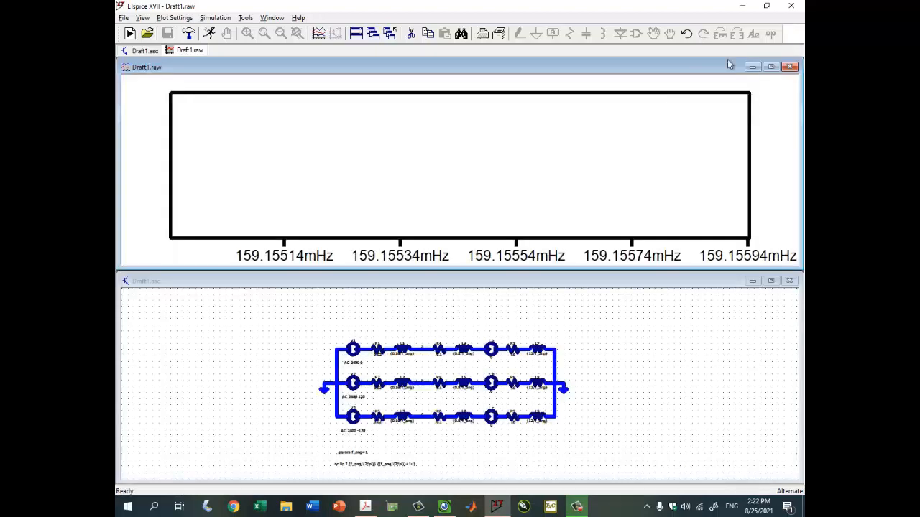
# Inspect the sources i_a, i_b and i_c in the schematic, and switch to the Visualizer to review the requested line currents.
pyautogui.moveTo(488, 369); pyautogui.dragTo(455, 324)
pyautogui.scroll(3, 467, 422)
pyautogui.moveTo(505, 367); pyautogui.dragTo(486, 395)
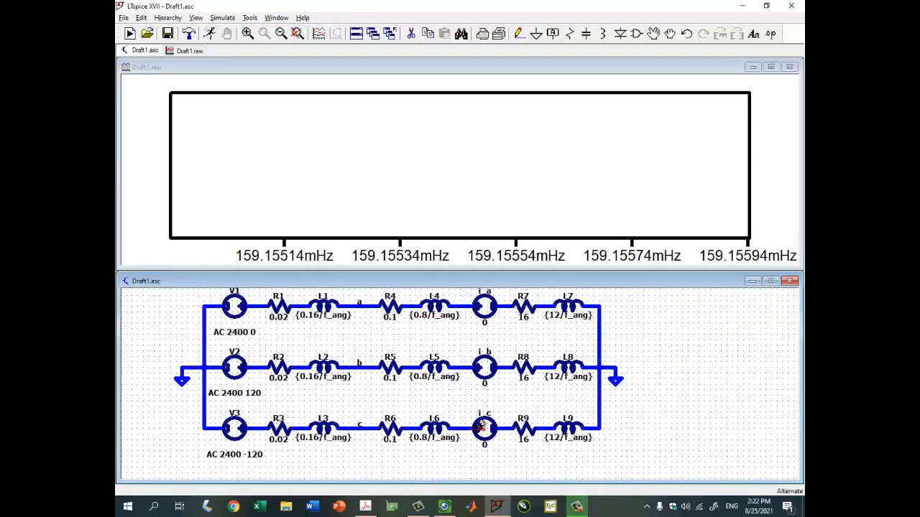
pyautogui.click(445, 508)
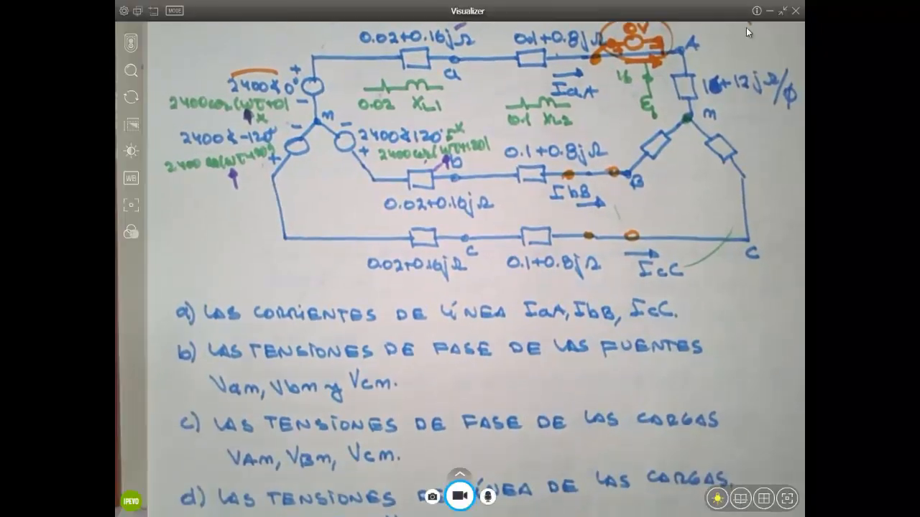
# Return to LTspice, plot the current through source i_a, and enlarge the waveform window to full size.
pyautogui.click(773, 11)
pyautogui.moveTo(537, 327); pyautogui.dragTo(531, 344)
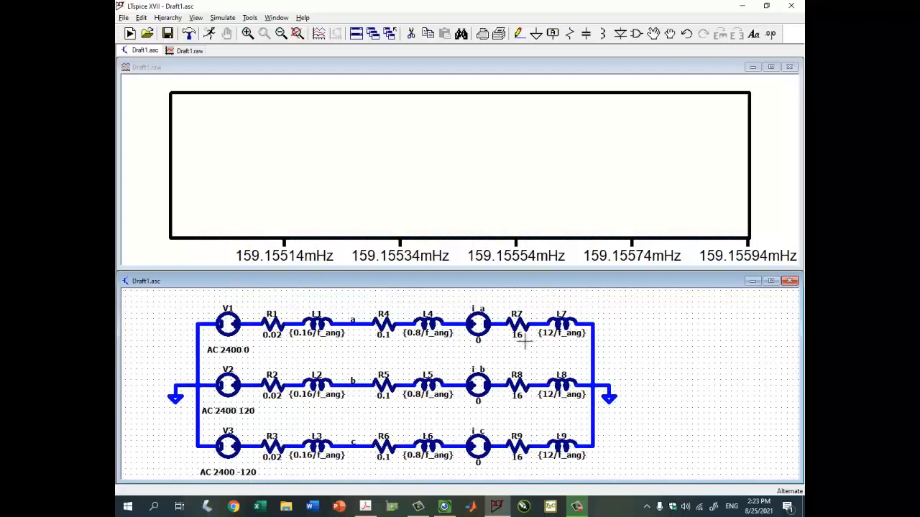
pyautogui.click(477, 324)
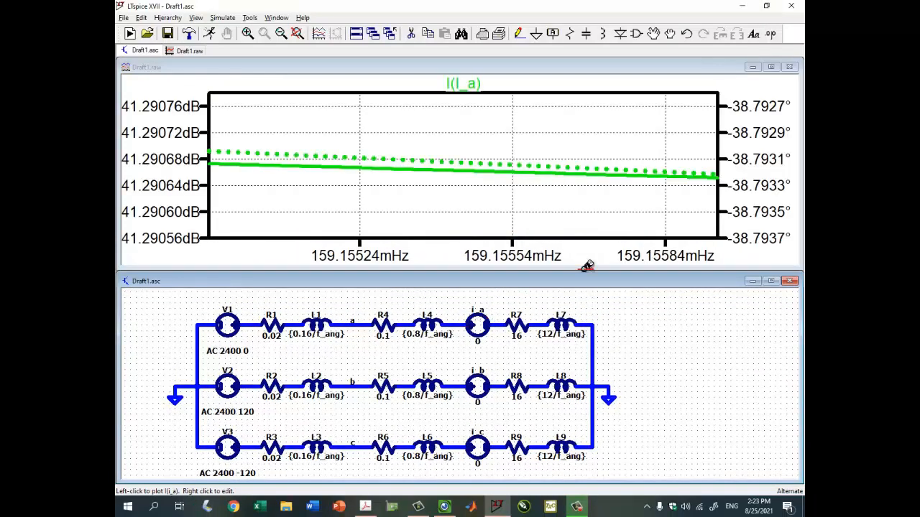
pyautogui.click(585, 263)
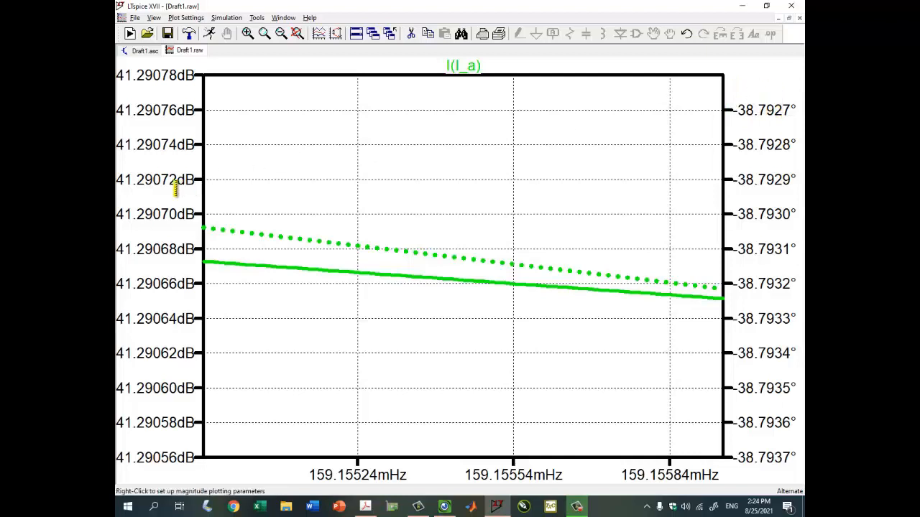
# Set the magnitude axis of the I(I_a) plot to a linear scale.
pyautogui.rightClick(172, 236)
pyautogui.click(474, 248)
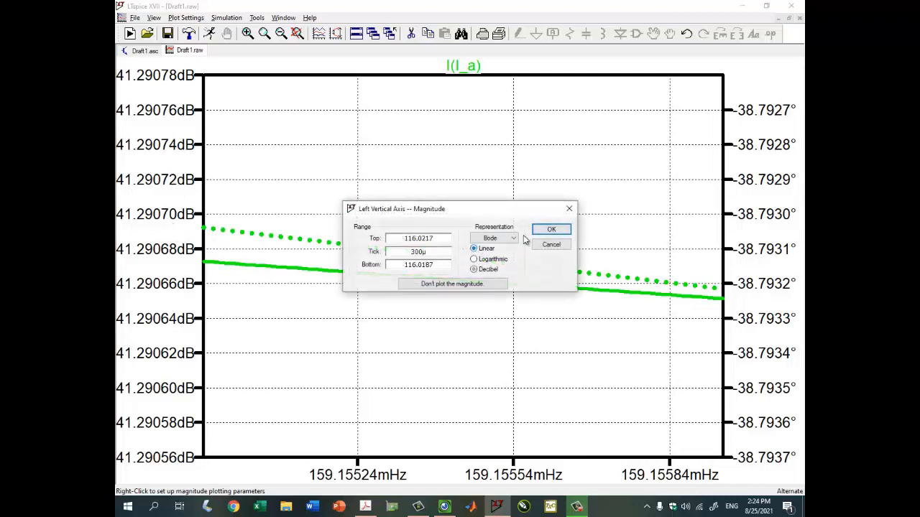
pyautogui.click(543, 229)
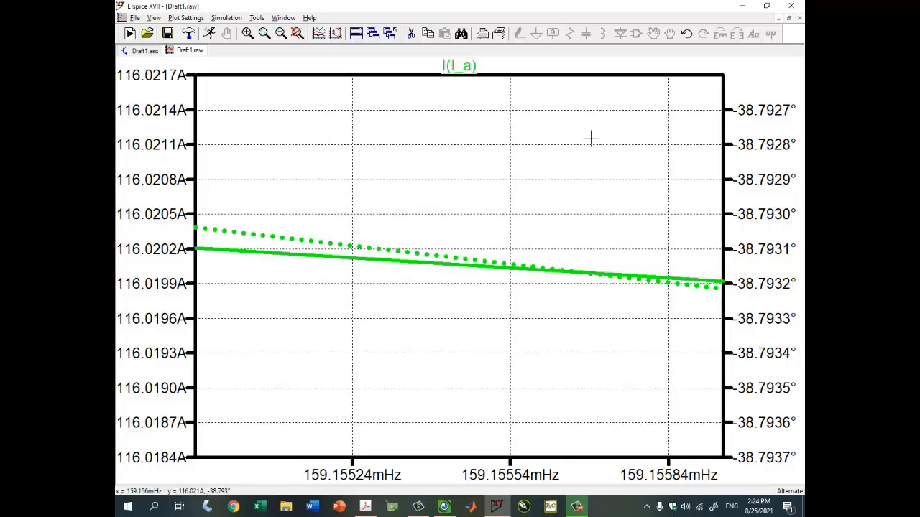
# Attach a cursor to the I(I_a) trace and read its magnitude and phase near both ends of the sweep.
pyautogui.click(468, 69)
pyautogui.moveTo(683, 339); pyautogui.dragTo(571, 94)
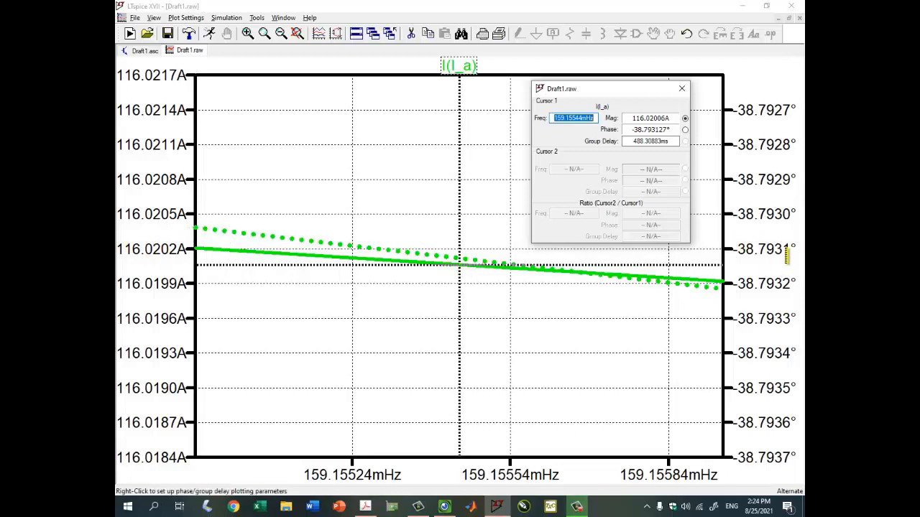
pyautogui.click(458, 265)
pyautogui.moveTo(458, 265)
pyautogui.mouseDown()
pyautogui.moveTo(359, 251)
pyautogui.moveTo(205, 249)
pyautogui.moveTo(257, 251)
pyautogui.mouseUp()
pyautogui.click(638, 119)
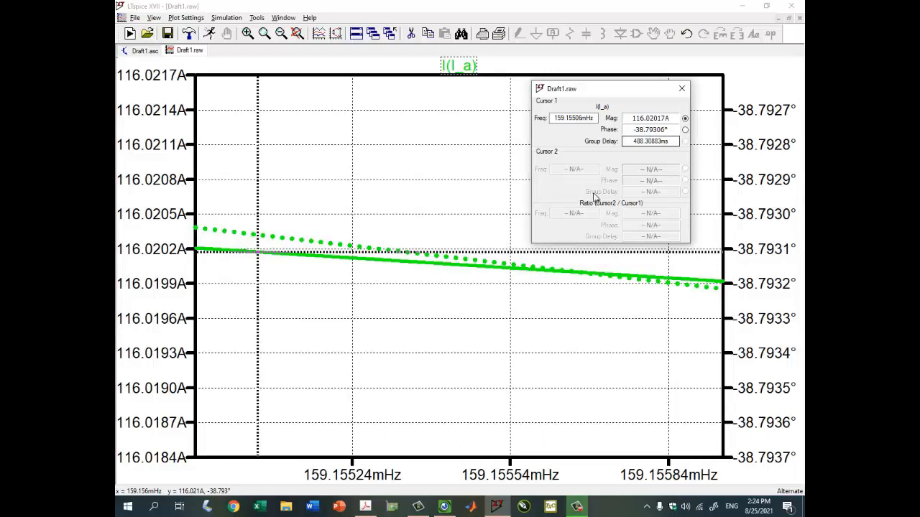
pyautogui.moveTo(258, 251)
pyautogui.mouseDown()
pyautogui.moveTo(200, 246)
pyautogui.moveTo(717, 301)
pyautogui.moveTo(645, 291)
pyautogui.moveTo(682, 279)
pyautogui.mouseUp()
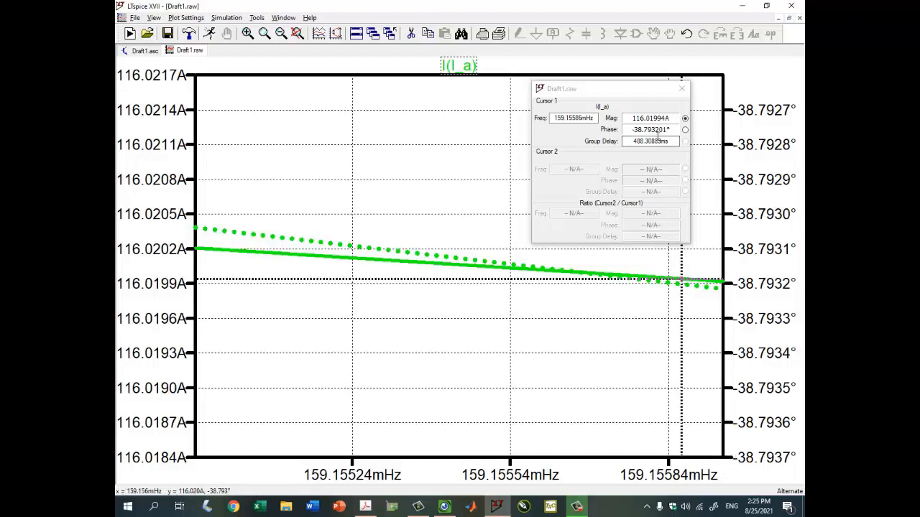
# Compare the I(I_a) cursor's magnitude and phase with the handwritten IaA solution in the Visualizer, and return to the plot.
pyautogui.click(653, 117)
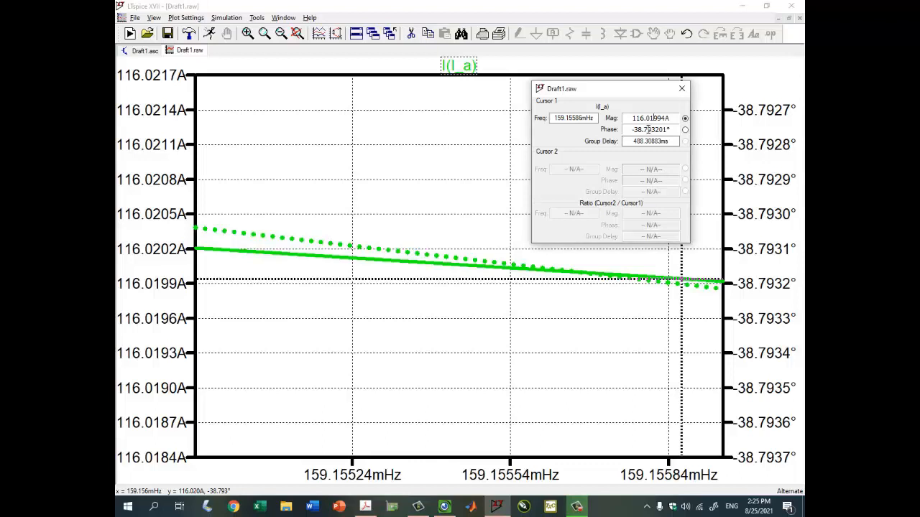
pyautogui.moveTo(650, 129); pyautogui.dragTo(630, 130)
pyautogui.click(444, 507)
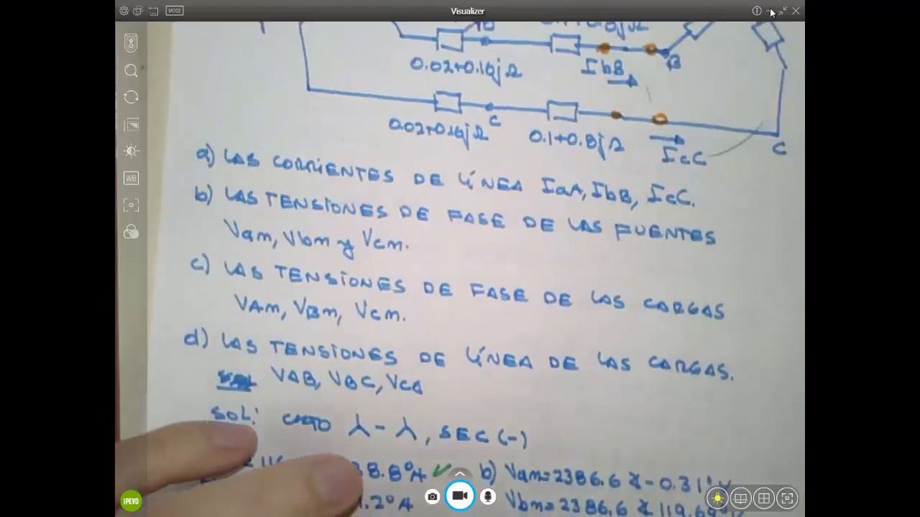
pyautogui.click(771, 11)
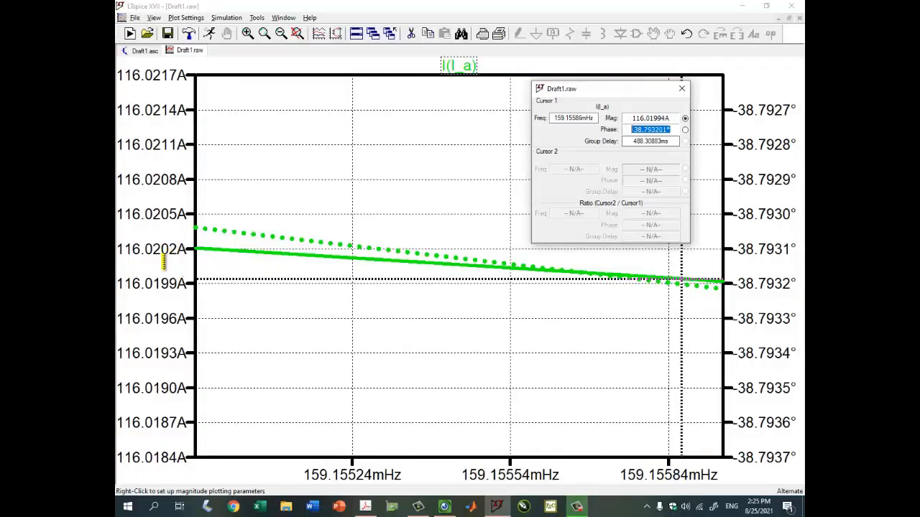
# Switch the I(I_a) plot to Cartesian representation and read the current's real and imaginary parts with the cursor.
pyautogui.click(174, 275)
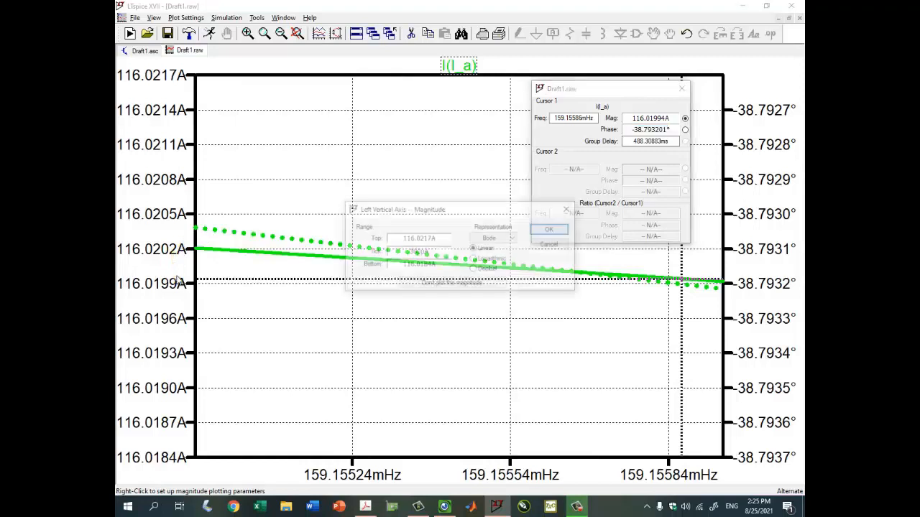
pyautogui.click(494, 239)
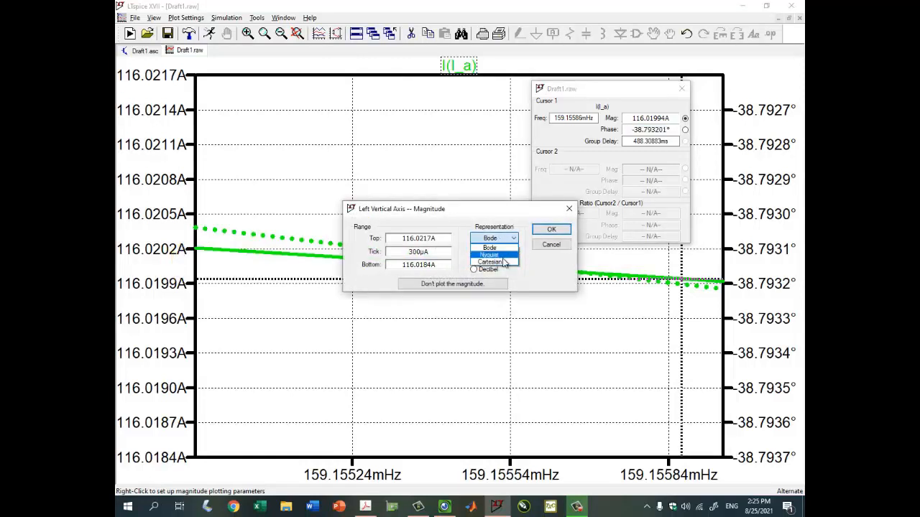
pyautogui.click(509, 259)
pyautogui.click(550, 229)
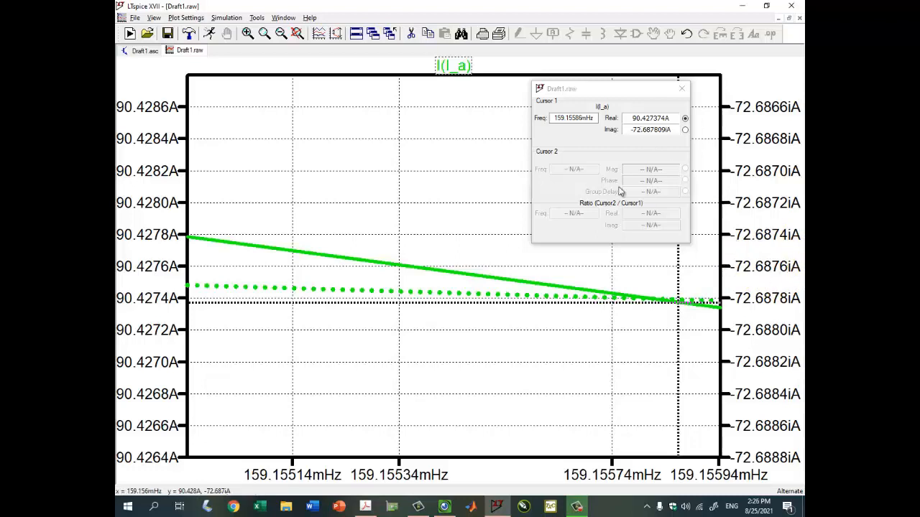
pyautogui.moveTo(685, 311); pyautogui.dragTo(343, 257)
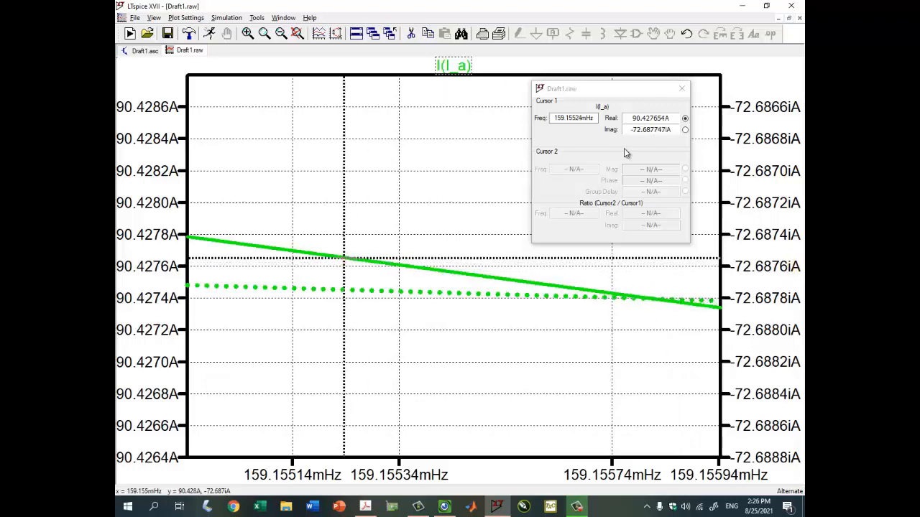
pyautogui.moveTo(631, 117); pyautogui.dragTo(671, 119)
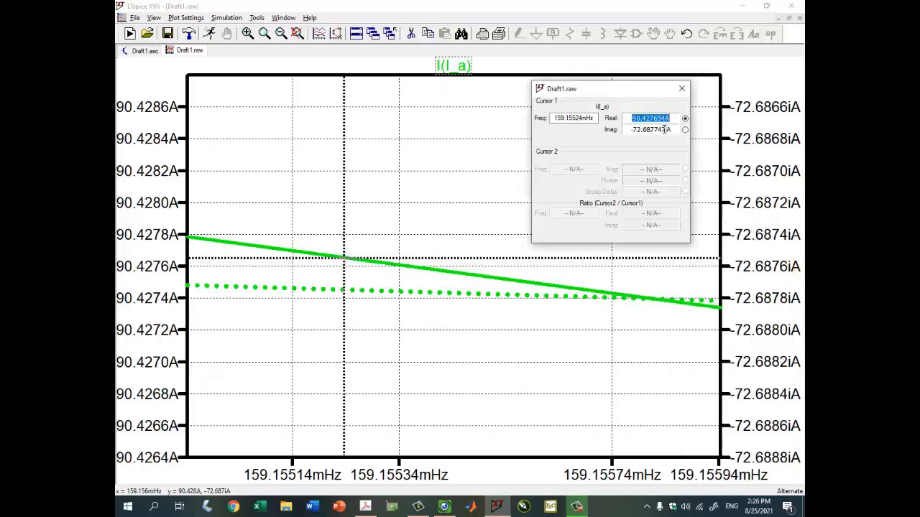
pyautogui.click(668, 130)
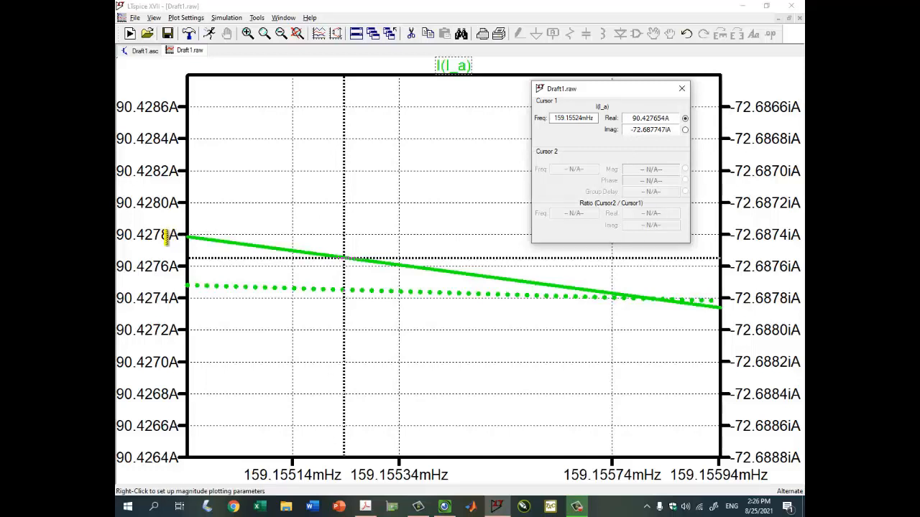
# Set the I(I_a) plot's representation back to Bode with a linear magnitude scale.
pyautogui.rightClick(166, 237)
pyautogui.click(493, 238)
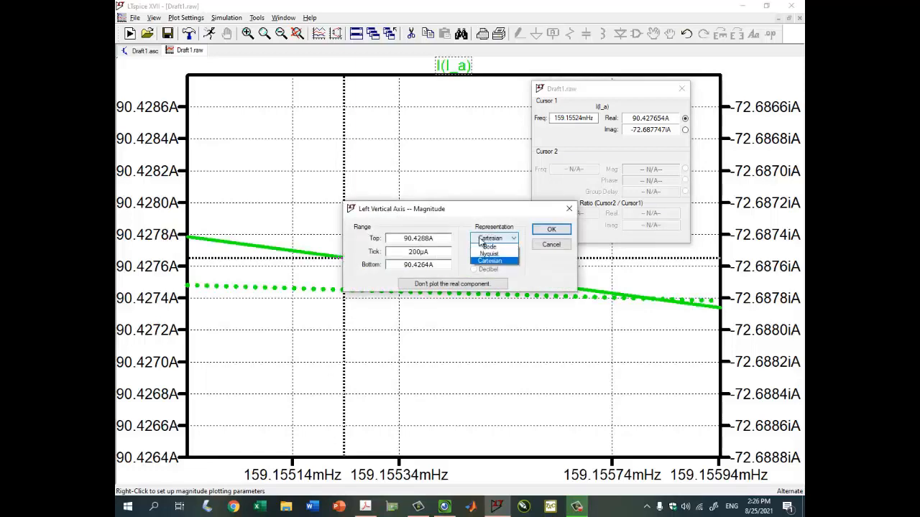
pyautogui.click(489, 248)
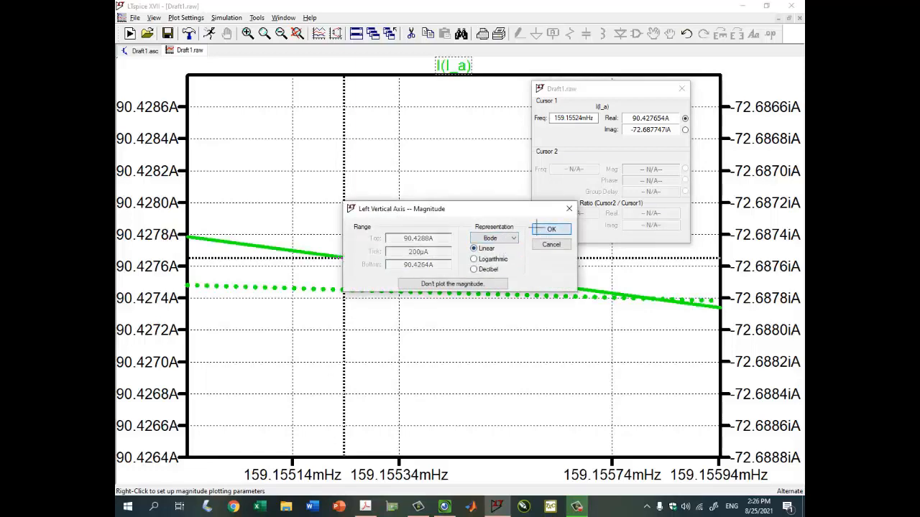
pyautogui.click(551, 229)
pyautogui.rightClick(172, 236)
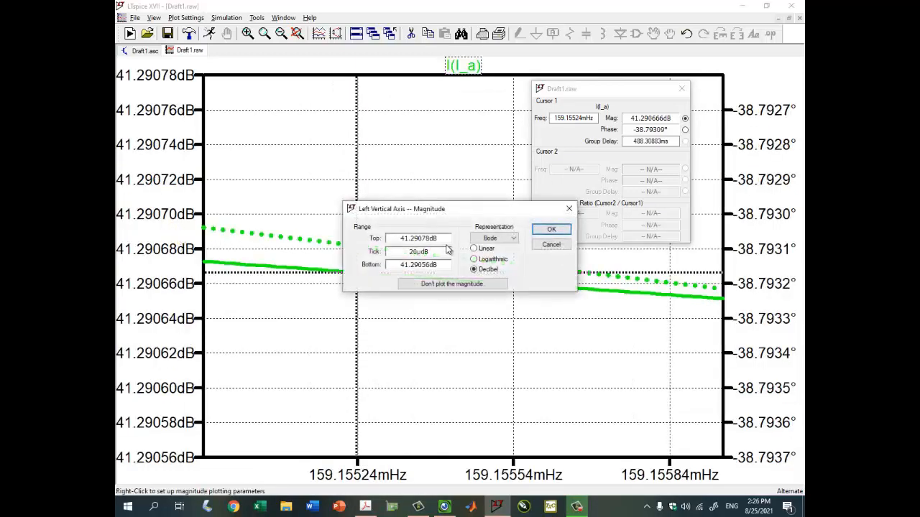
pyautogui.click(473, 248)
pyautogui.click(551, 229)
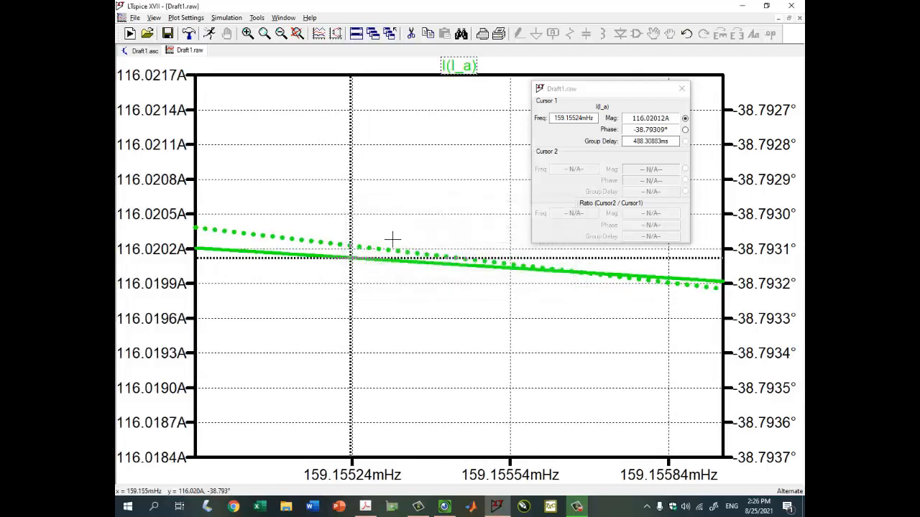
# Close the cursor readout, restore the split view, and replace the I(I_a) trace with the current through source i_b.
pyautogui.click(681, 89)
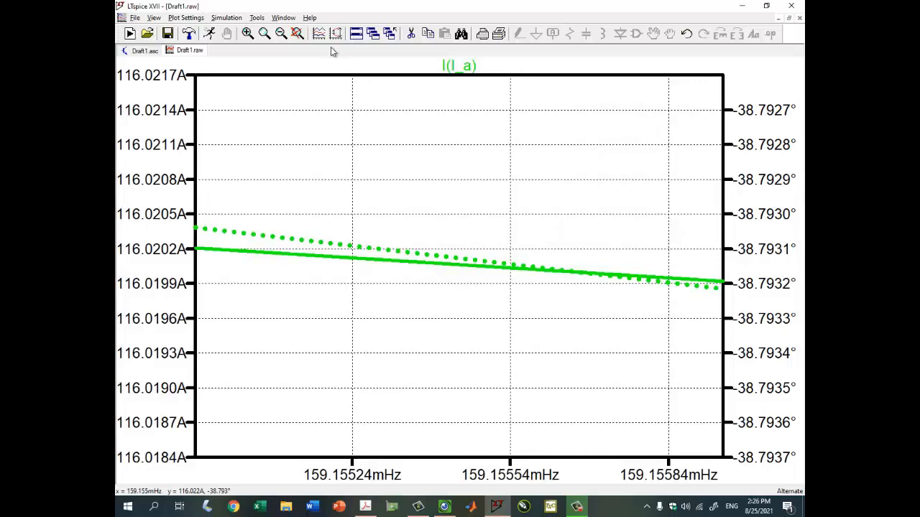
pyautogui.click(789, 19)
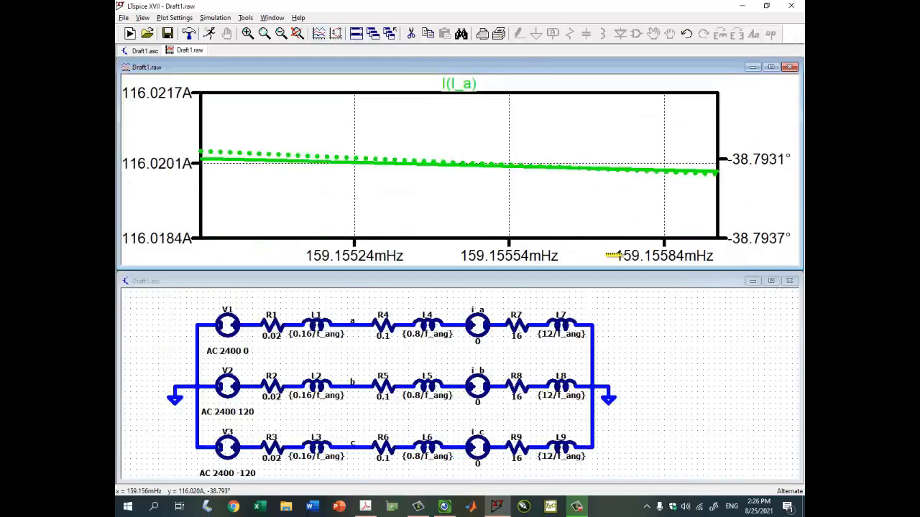
pyautogui.click(576, 66)
pyautogui.press('Delete')
pyautogui.click(468, 86)
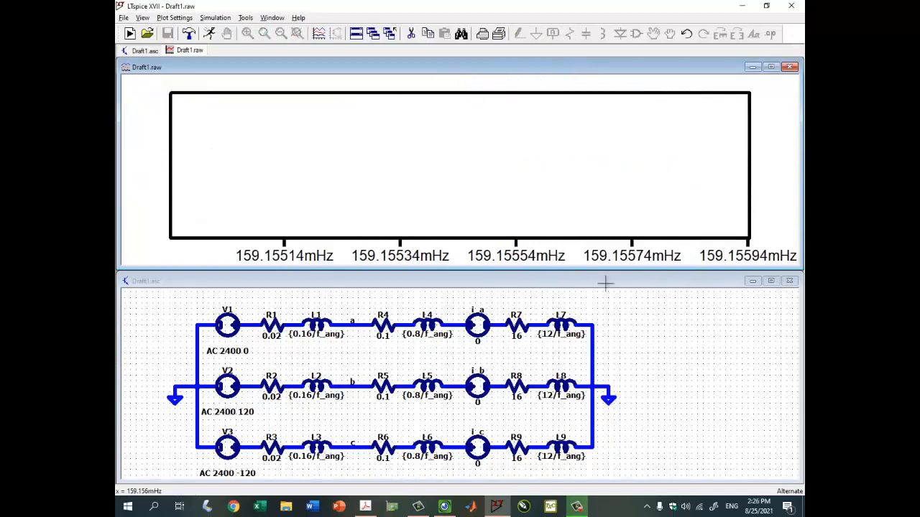
pyautogui.click(571, 349)
pyautogui.click(477, 378)
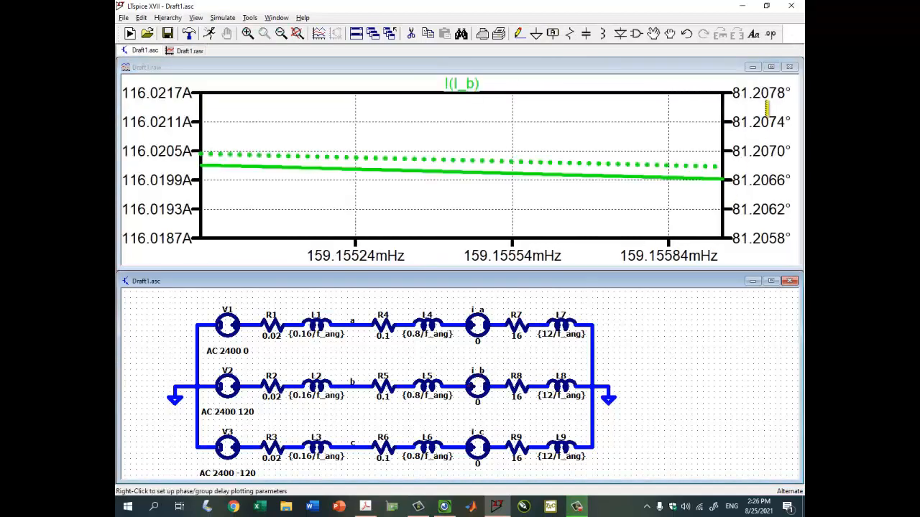
# Read the magnitude and phase of I(I_b) with a cursor at full size, and check them against the handwritten IbB solution.
pyautogui.click(462, 84)
pyautogui.moveTo(611, 89); pyautogui.dragTo(641, 220)
pyautogui.moveTo(462, 170); pyautogui.dragTo(366, 171)
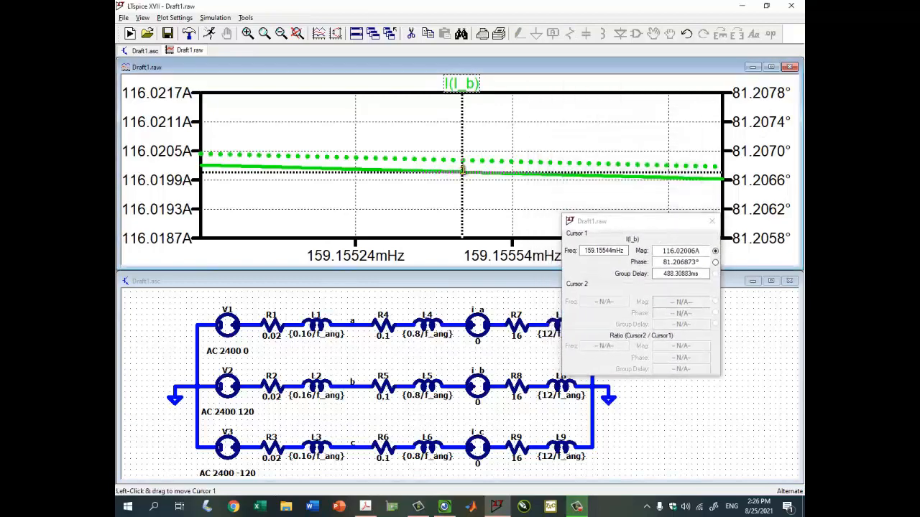
pyautogui.click(771, 66)
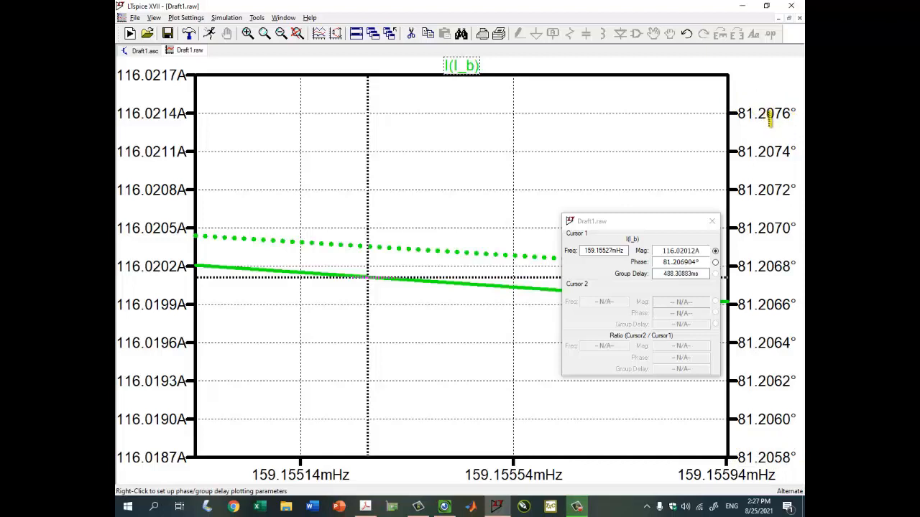
pyautogui.moveTo(368, 276); pyautogui.dragTo(715, 321)
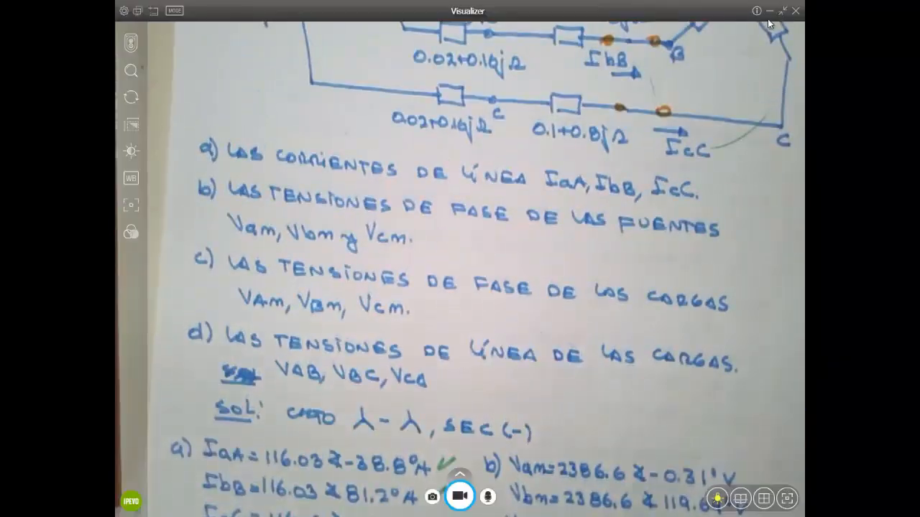
pyautogui.click(768, 11)
pyautogui.click(712, 219)
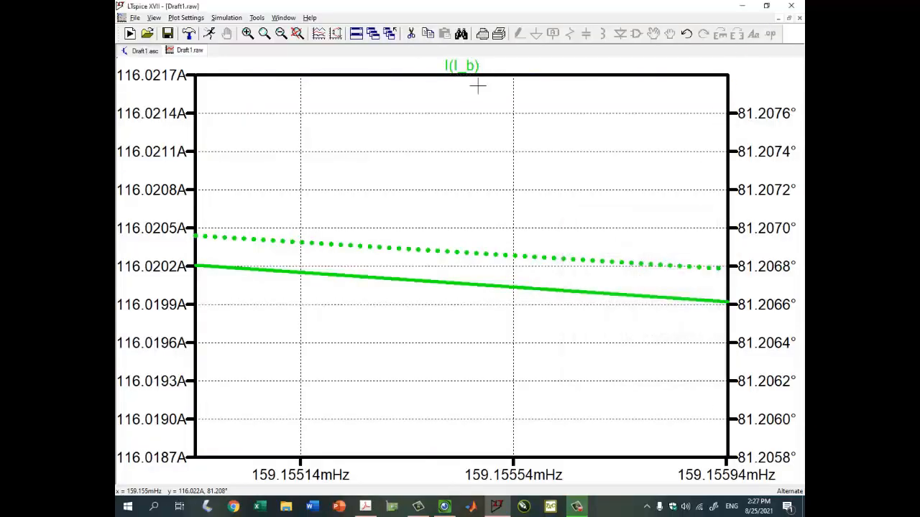
# Delete the I(I_b) trace and plot I(I_c) from the list of available waveforms.
pyautogui.click(462, 66)
pyautogui.press('Delete')
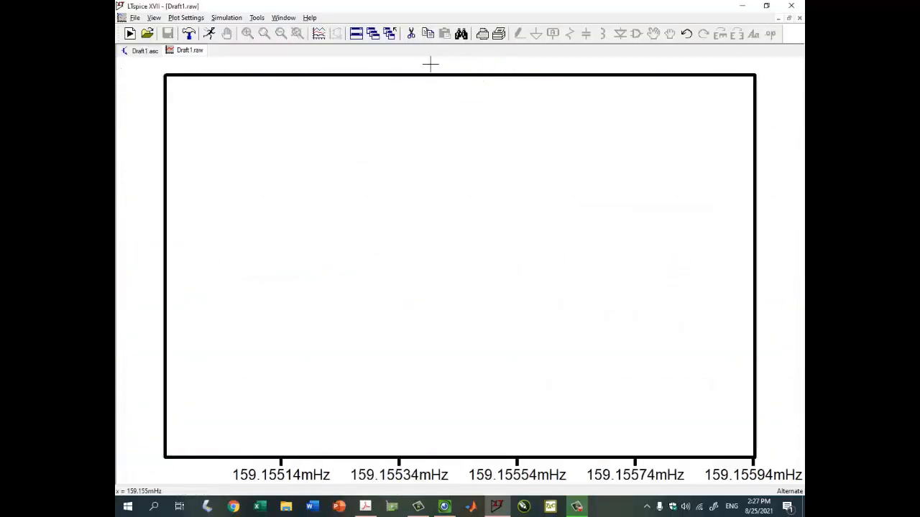
pyautogui.click(320, 36)
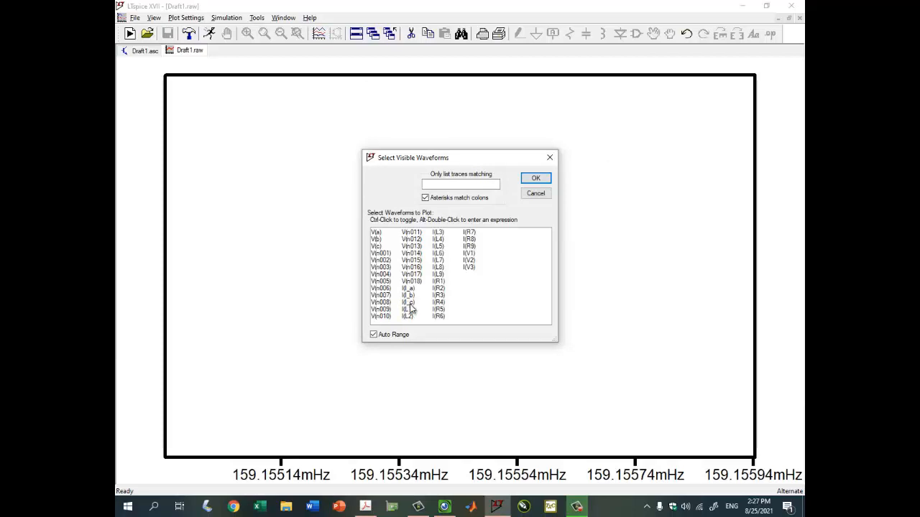
pyautogui.doubleClick(409, 303)
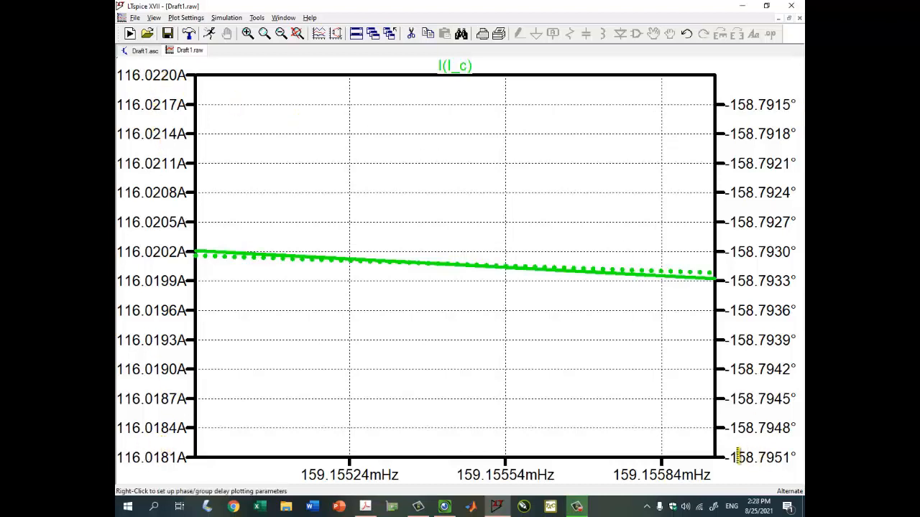
# Read the magnitude and phase of I(I_c) with a cursor, and switch to the Visualizer to review the handwritten problem.
pyautogui.click(463, 66)
pyautogui.moveTo(602, 223); pyautogui.dragTo(558, 97)
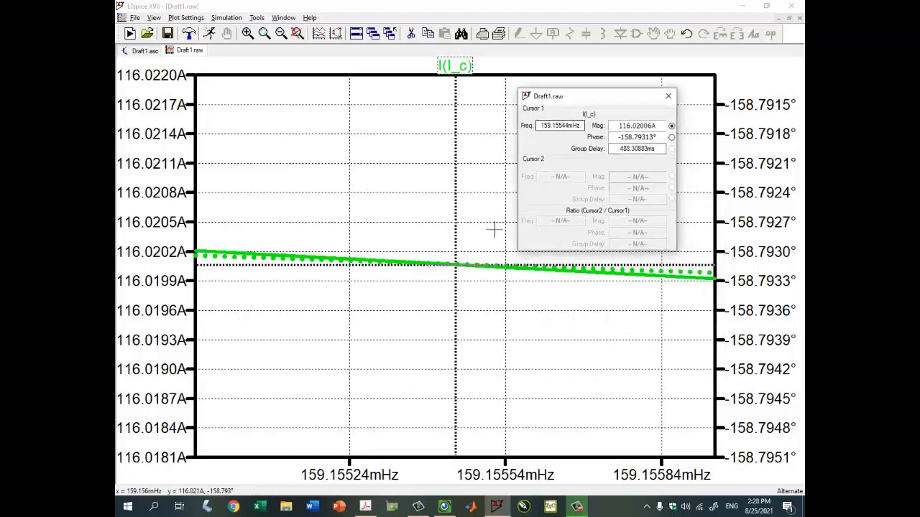
pyautogui.moveTo(455, 265)
pyautogui.mouseDown()
pyautogui.moveTo(208, 253)
pyautogui.moveTo(689, 278)
pyautogui.mouseUp()
pyautogui.click(627, 125)
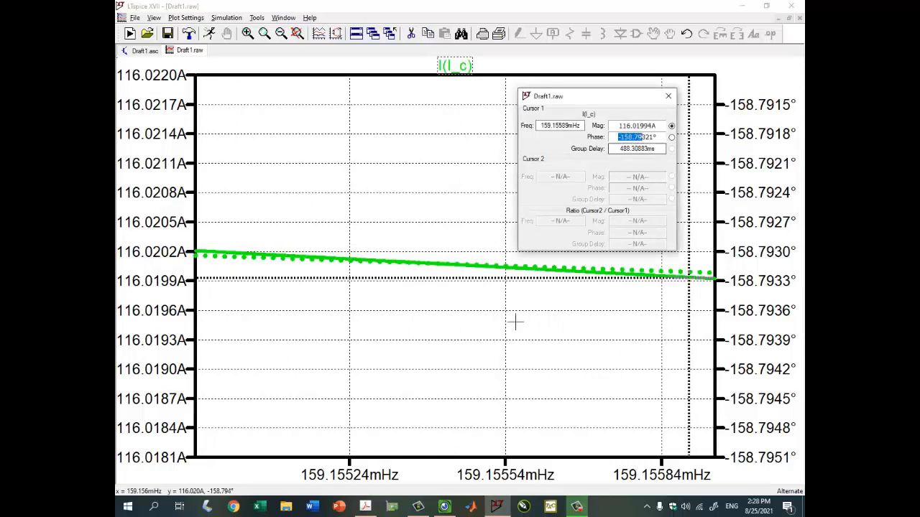
pyautogui.click(444, 505)
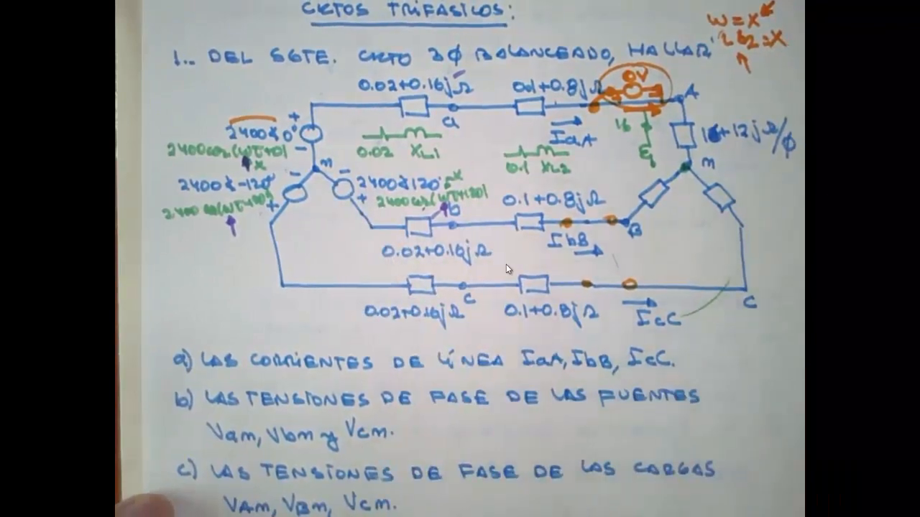
# Return to LTspice, close the cursor readout, restore the split view, and replace the I(I_c) trace with the voltage at node a.
pyautogui.click(773, 12)
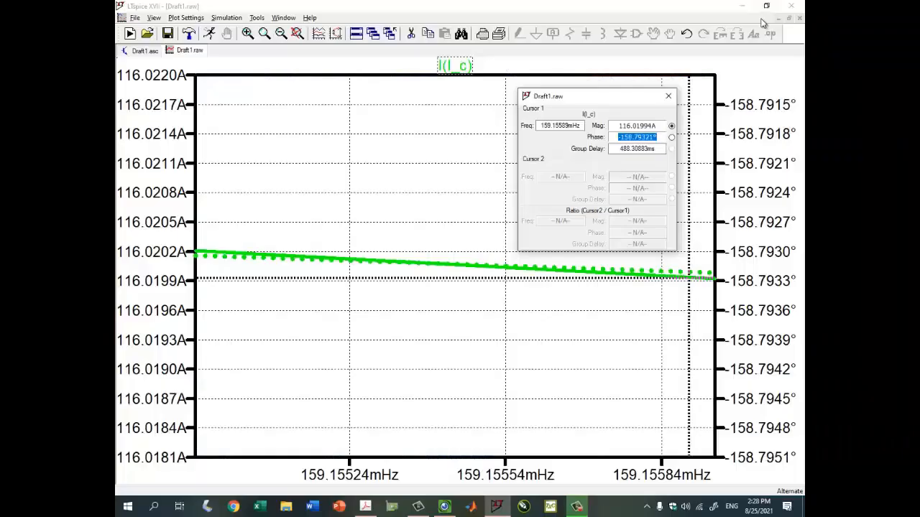
pyautogui.click(668, 95)
pyautogui.click(788, 17)
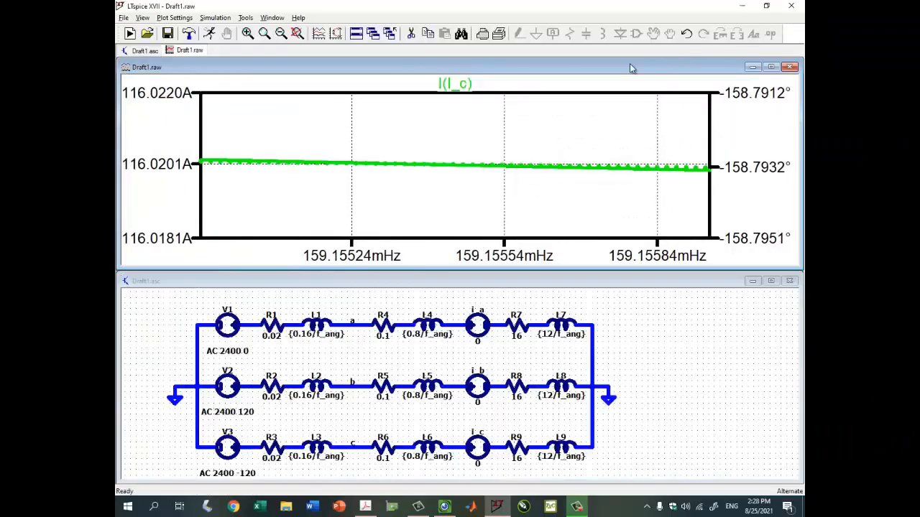
pyautogui.click(455, 84)
pyautogui.press('Delete')
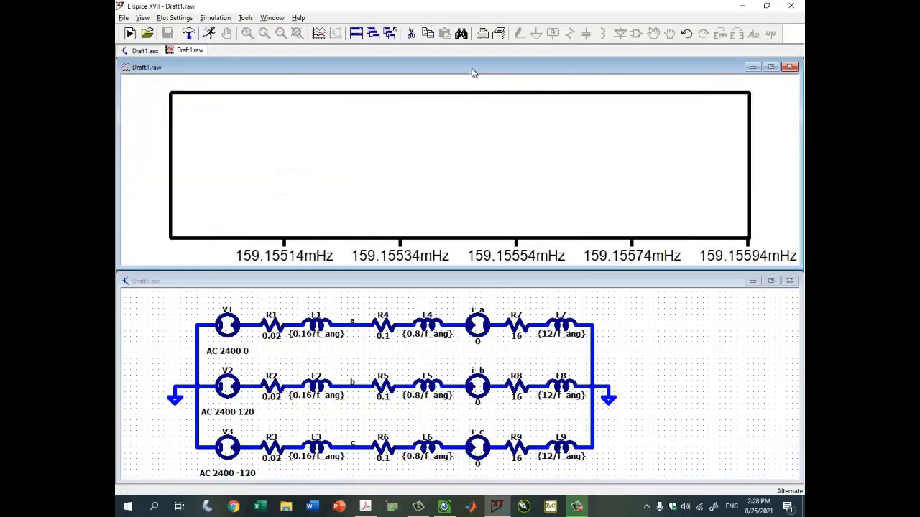
pyautogui.click(354, 325)
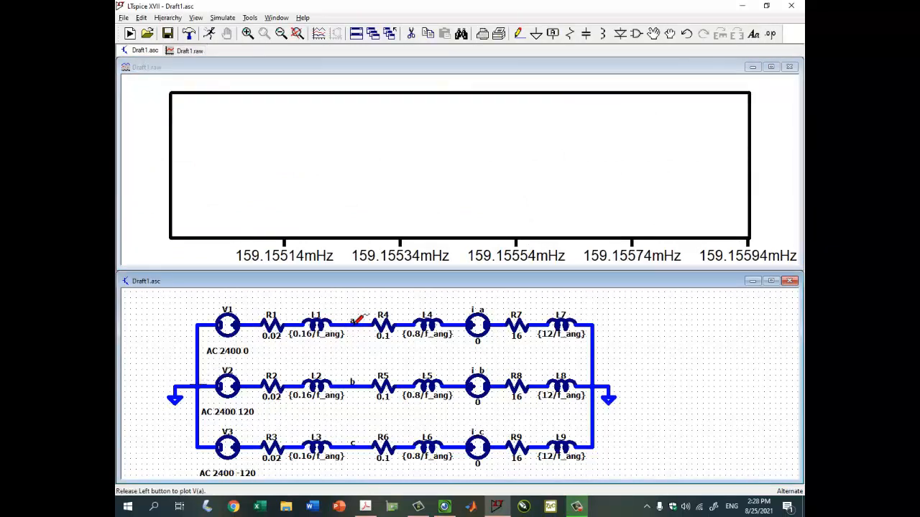
pyautogui.click(353, 322)
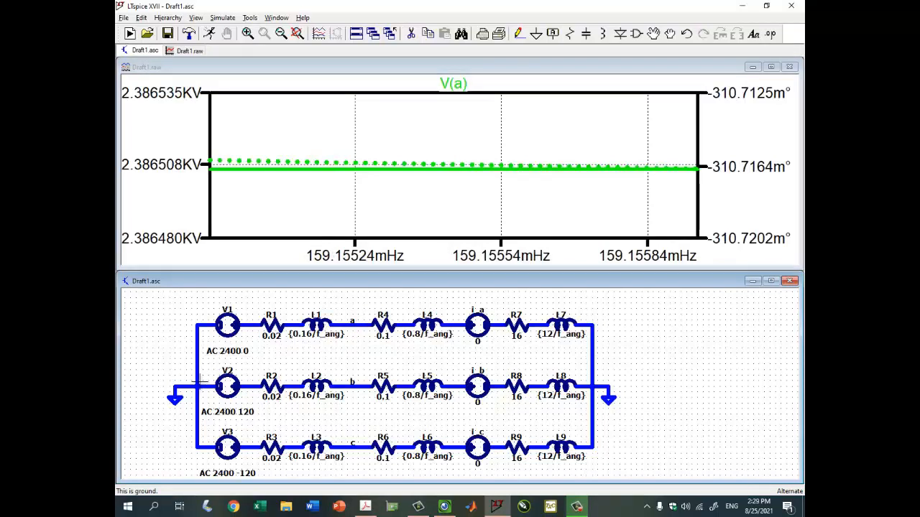
# Read the magnitude and phase of V(a) with a cursor at full size, and check them against the handwritten problem.
pyautogui.click(771, 67)
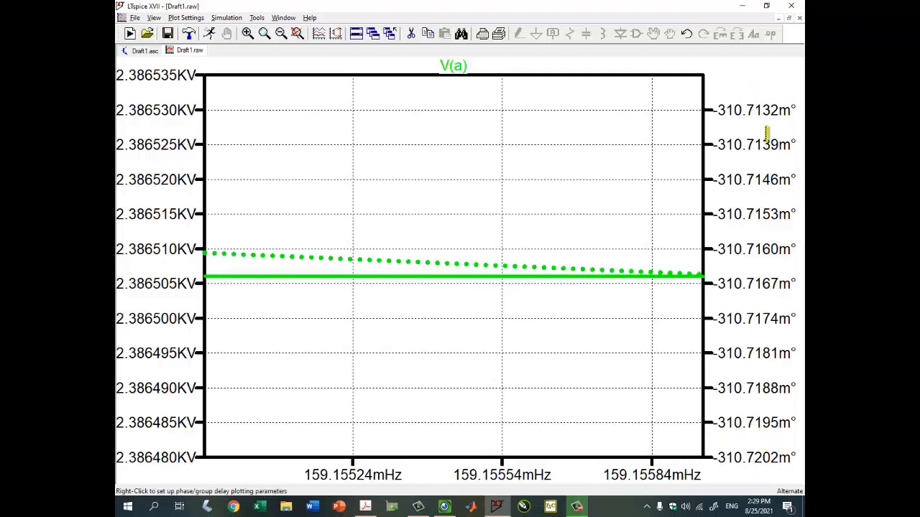
pyautogui.click(454, 65)
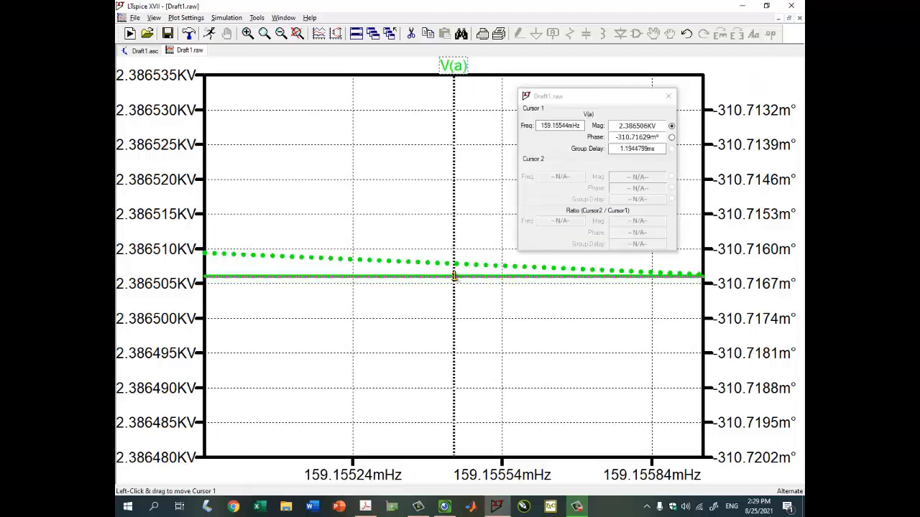
pyautogui.moveTo(449, 276)
pyautogui.mouseDown()
pyautogui.moveTo(240, 246)
pyautogui.moveTo(684, 273)
pyautogui.mouseUp()
pyautogui.click(628, 127)
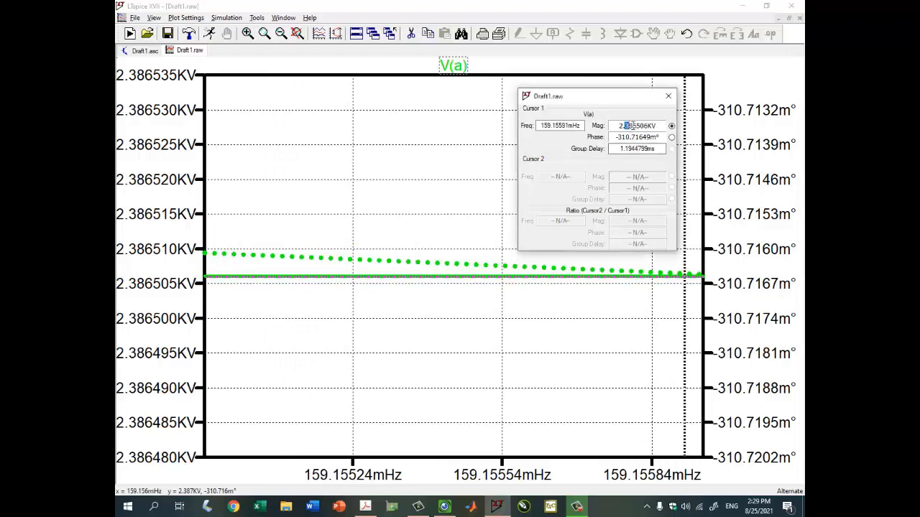
pyautogui.moveTo(637, 125); pyautogui.dragTo(650, 126)
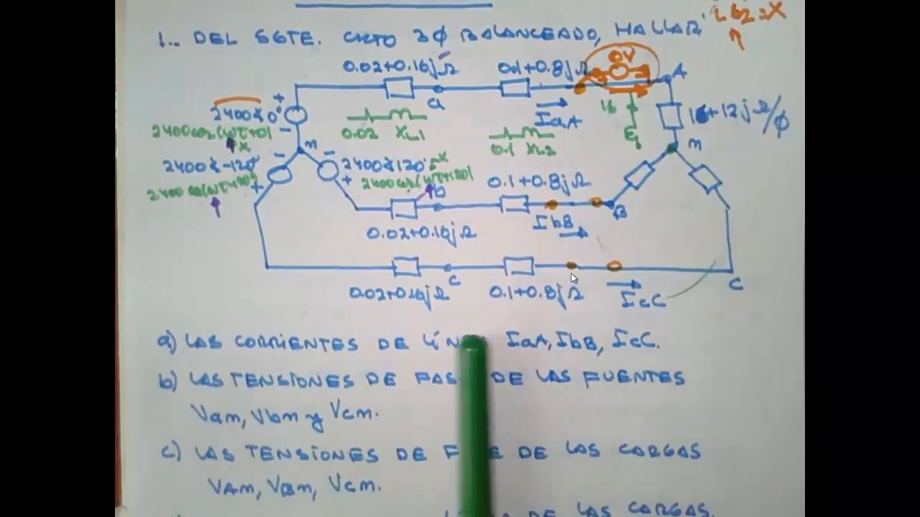
pyautogui.moveTo(717, 52)
pyautogui.click(769, 11)
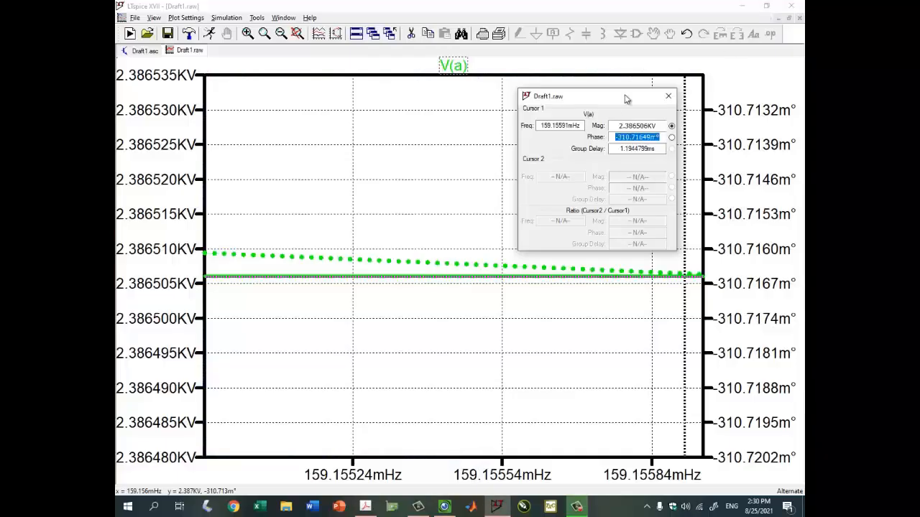
# Close the cursor readout, delete the V(a) trace, restore the split view, and plot the voltage at node b.
pyautogui.click(669, 96)
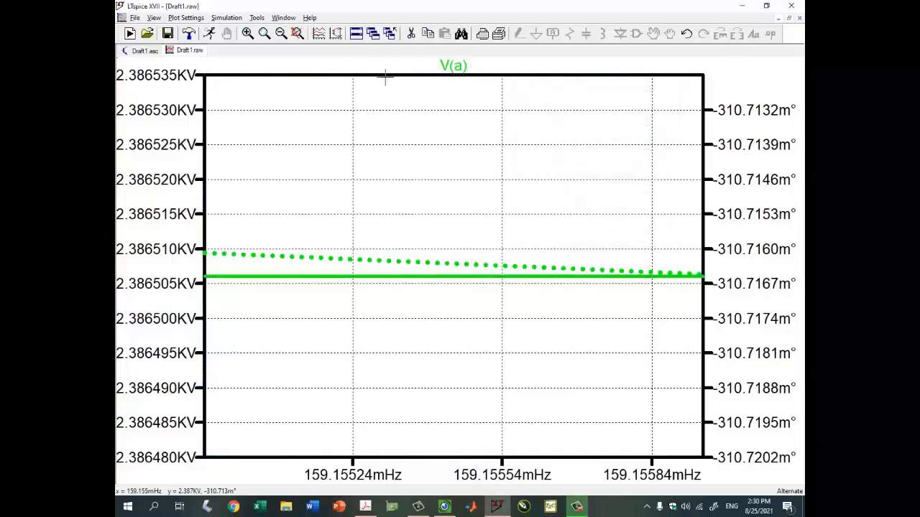
pyautogui.click(319, 36)
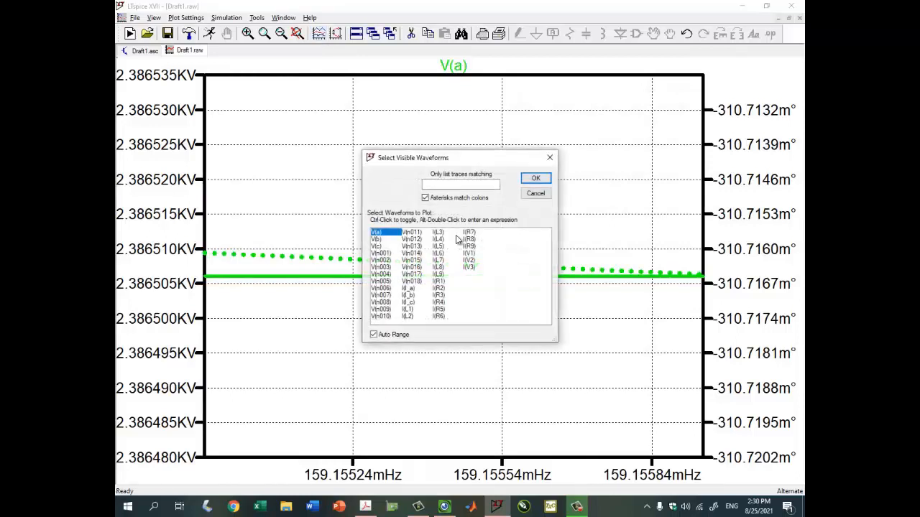
pyautogui.click(535, 193)
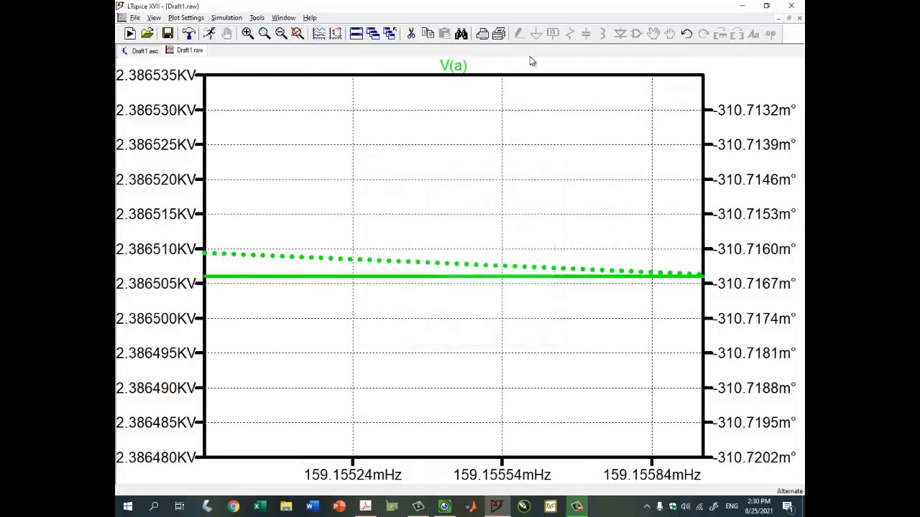
pyautogui.press('Delete')
pyautogui.click(454, 66)
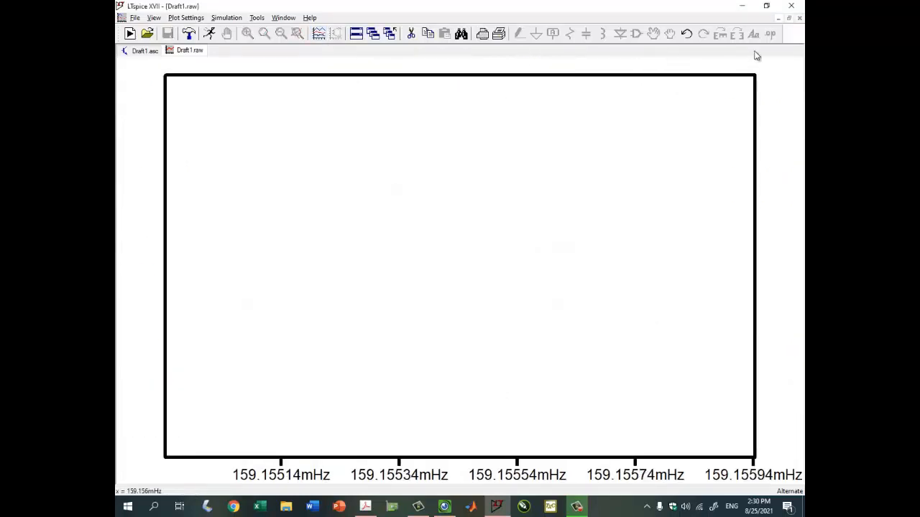
pyautogui.click(789, 18)
pyautogui.click(349, 381)
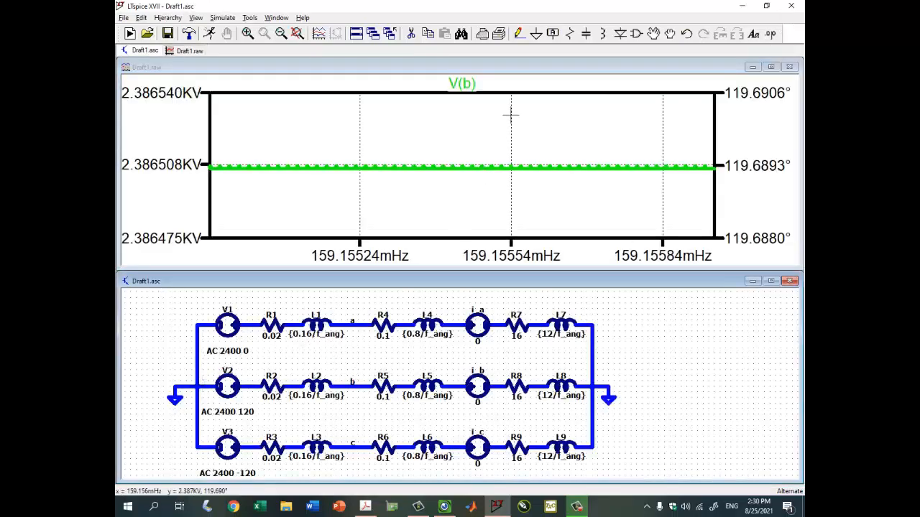
# Read the magnitude and phase of V(b) with a cursor at full size, and review the handwritten problem in the Visualizer.
pyautogui.click(469, 86)
pyautogui.moveTo(567, 107); pyautogui.dragTo(609, 206)
pyautogui.moveTo(453, 168); pyautogui.dragTo(383, 168)
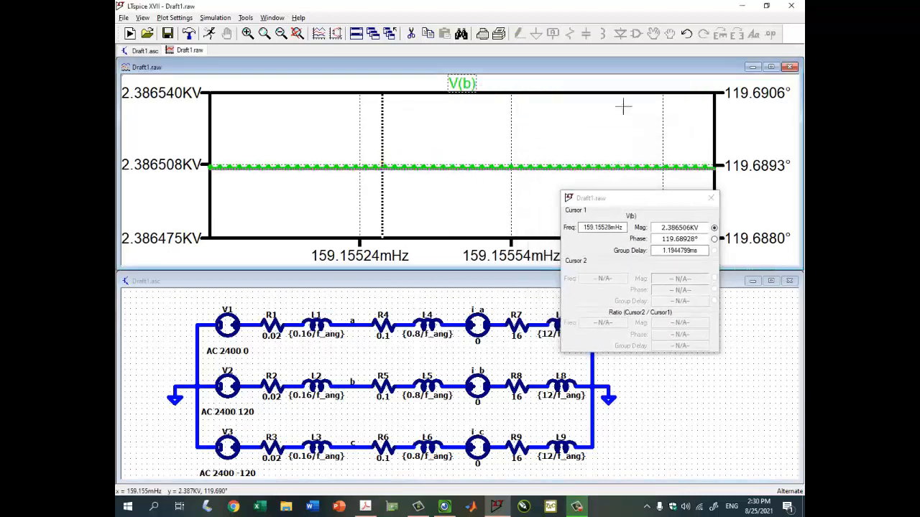
pyautogui.click(770, 67)
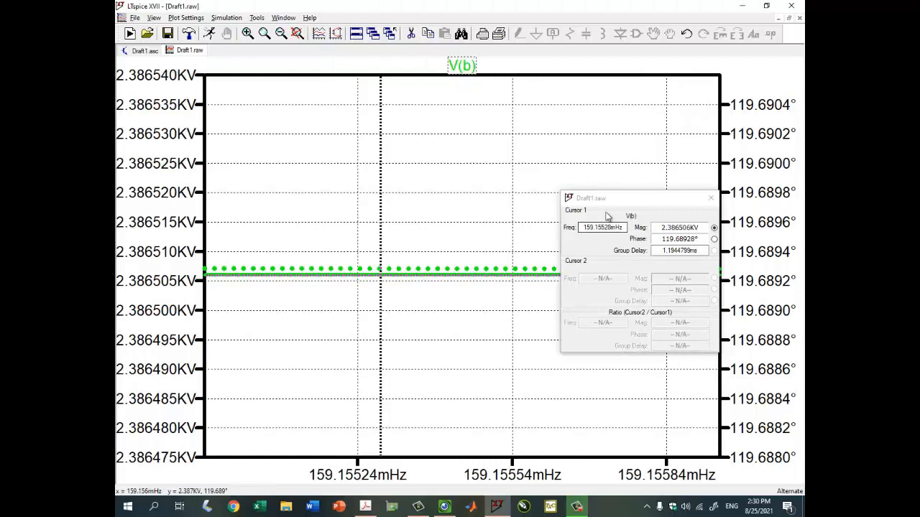
pyautogui.moveTo(610, 199); pyautogui.dragTo(562, 81)
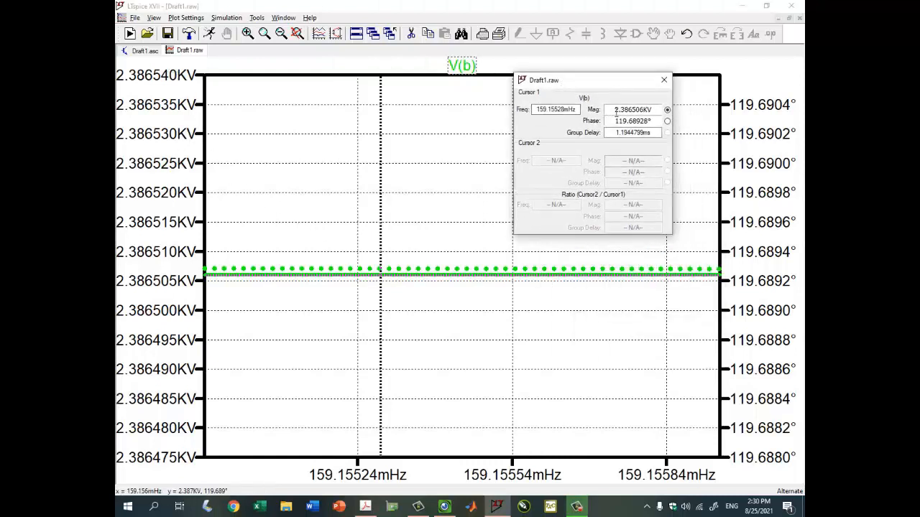
pyautogui.moveTo(375, 273)
pyautogui.mouseDown()
pyautogui.moveTo(236, 288)
pyautogui.moveTo(692, 287)
pyautogui.moveTo(270, 291)
pyautogui.mouseUp()
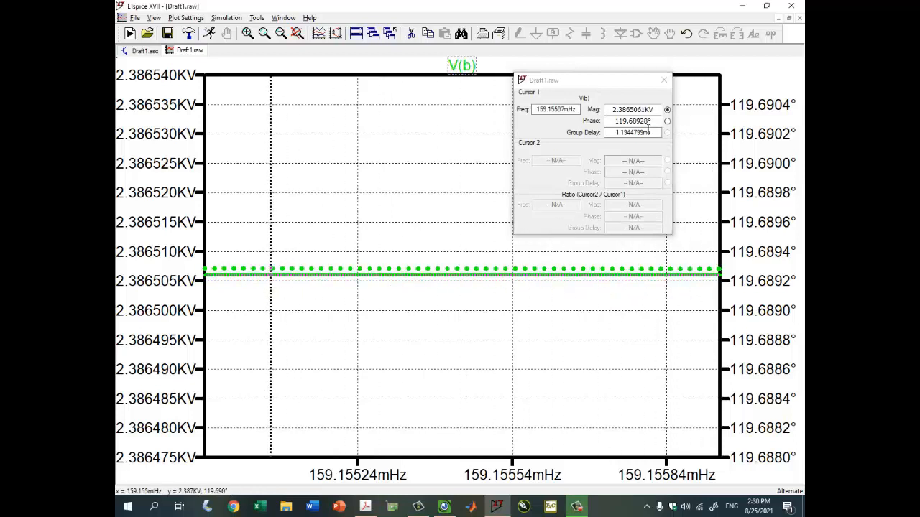
pyautogui.moveTo(612, 109); pyautogui.dragTo(628, 110)
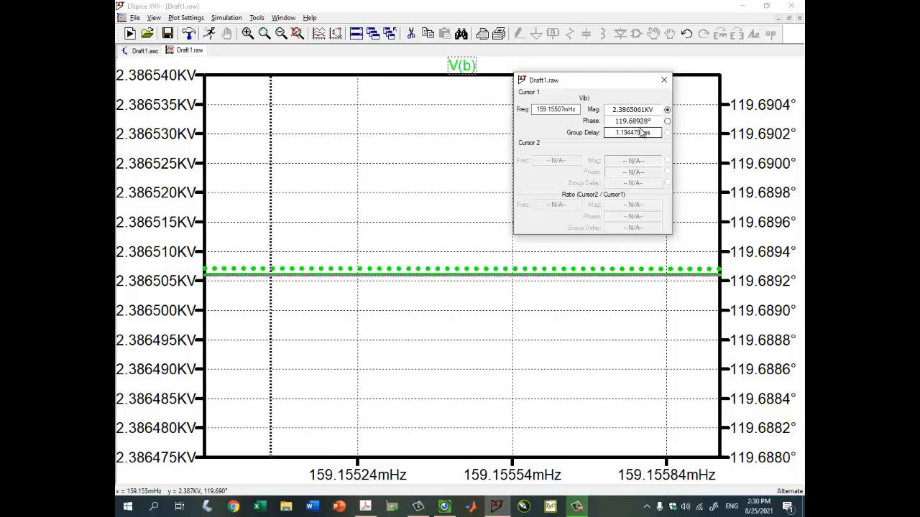
pyautogui.click(445, 507)
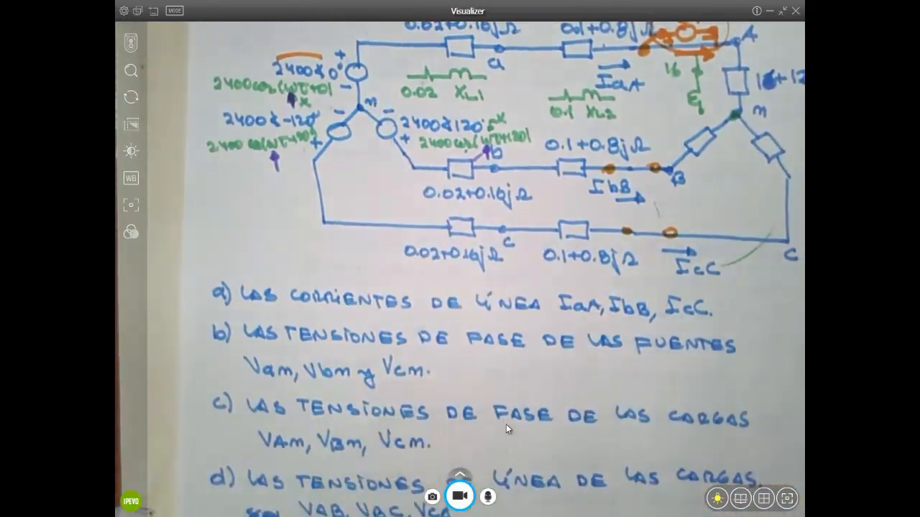
pyautogui.click(769, 11)
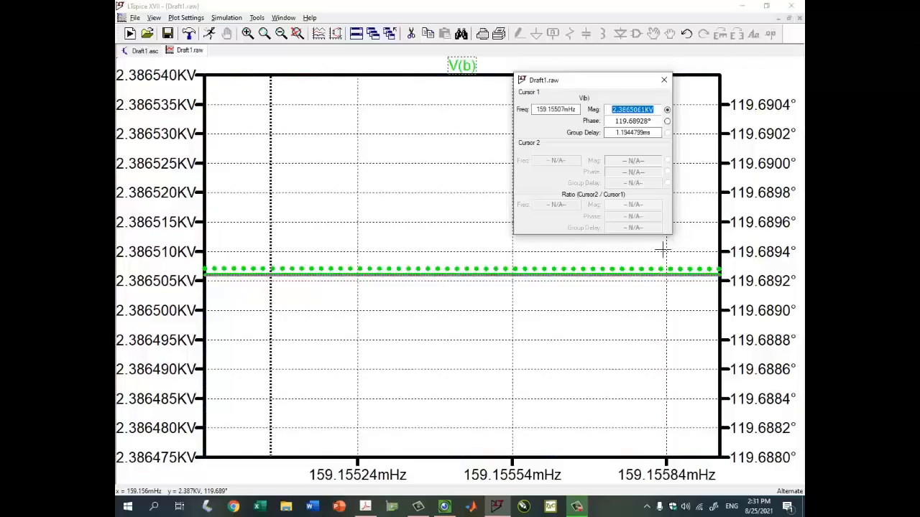
# Close the cursor readout, restore the split view, and replace the V(b) trace with the voltage at node c.
pyautogui.click(664, 80)
pyautogui.click(789, 18)
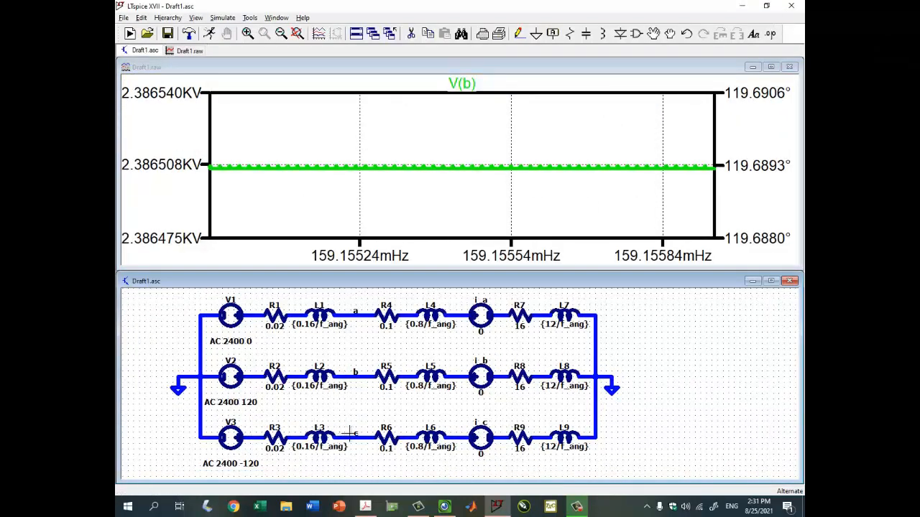
pyautogui.moveTo(354, 433); pyautogui.dragTo(210, 371)
pyautogui.click(489, 69)
pyautogui.press('Delete')
pyautogui.click(361, 80)
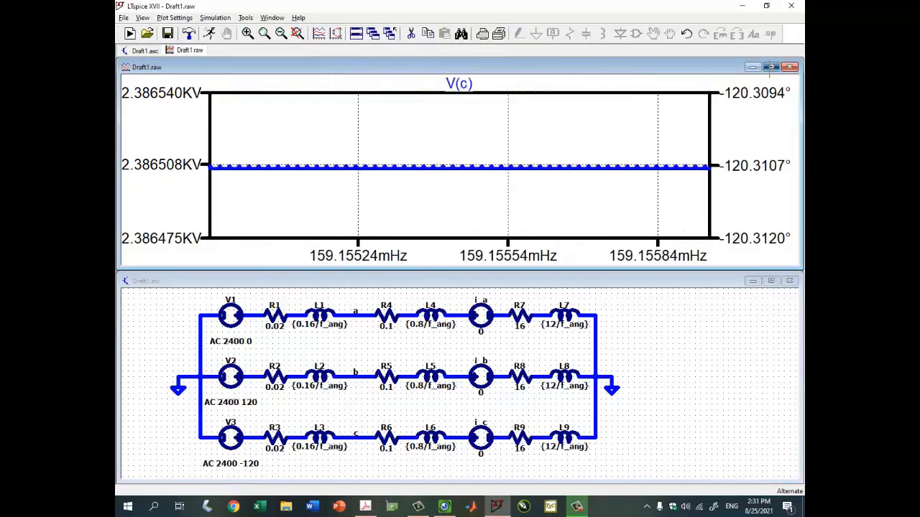
# Read the magnitude and phase of V(c) with a cursor at full size, and review the handwritten problem in the Visualizer.
pyautogui.click(770, 67)
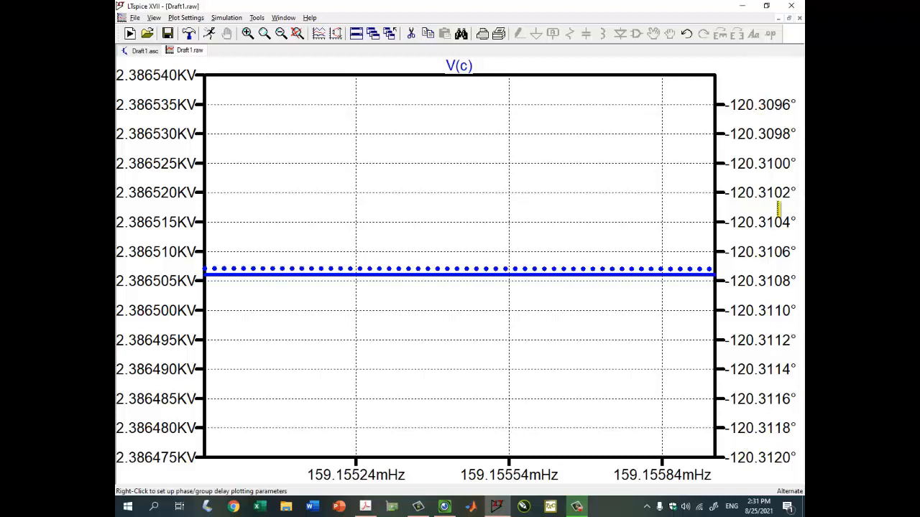
pyautogui.click(467, 69)
pyautogui.moveTo(460, 273); pyautogui.dragTo(710, 270)
pyautogui.moveTo(614, 109); pyautogui.dragTo(630, 121)
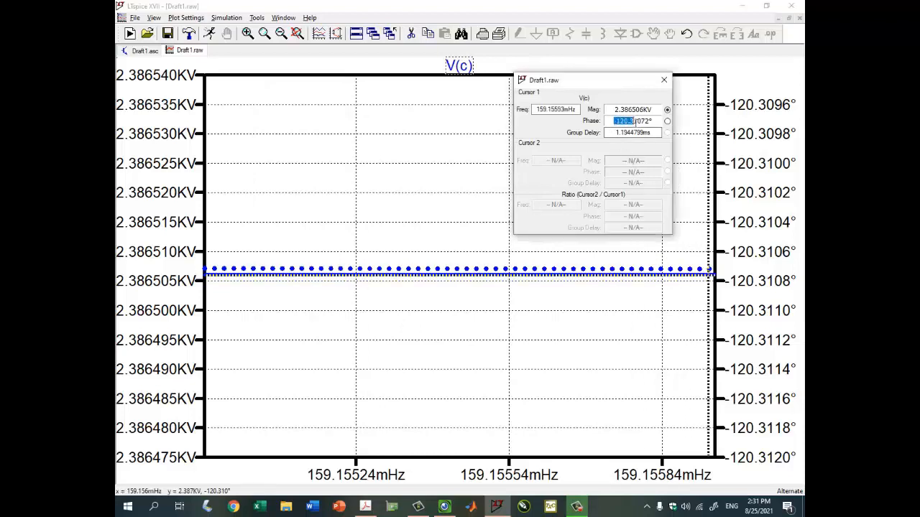
pyautogui.click(434, 504)
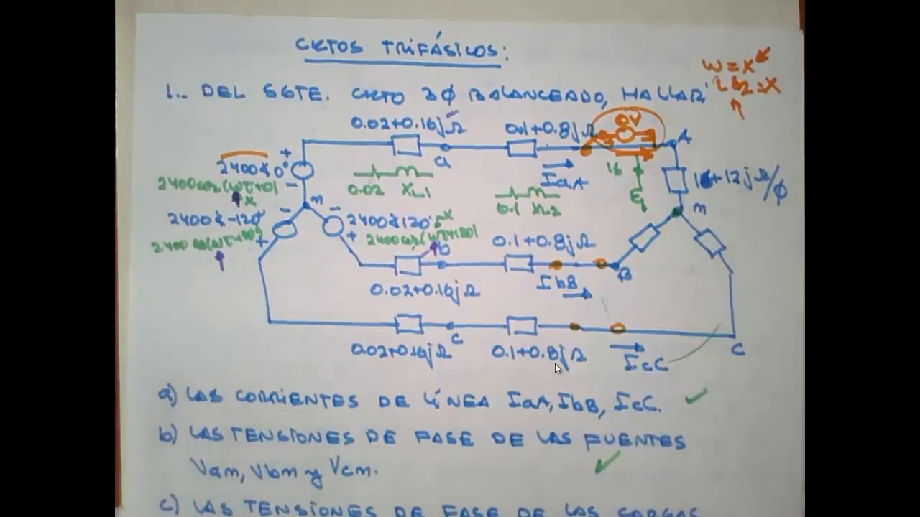
pyautogui.moveTo(568, 332)
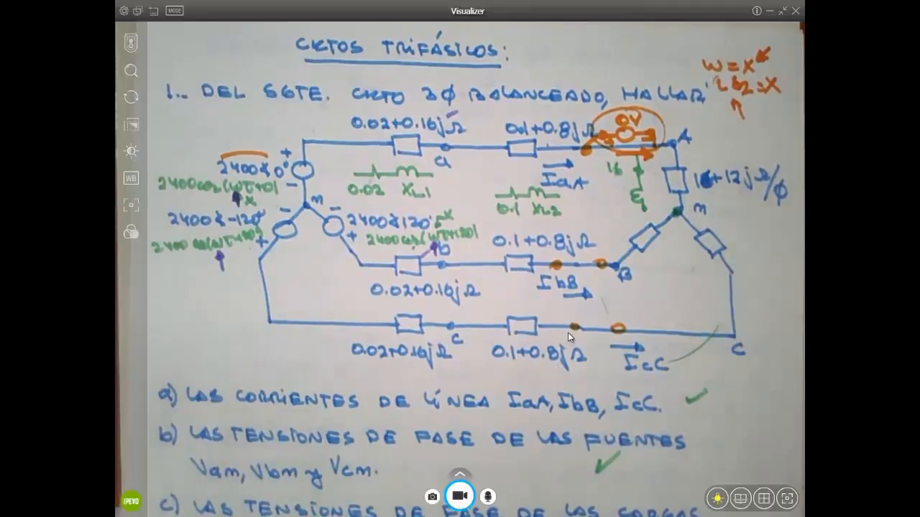
pyautogui.click(771, 11)
# Close the cursor readout, delete the V(c) trace, restore the split view, and plot the phase A load voltage between i_a and R7.
pyautogui.click(664, 79)
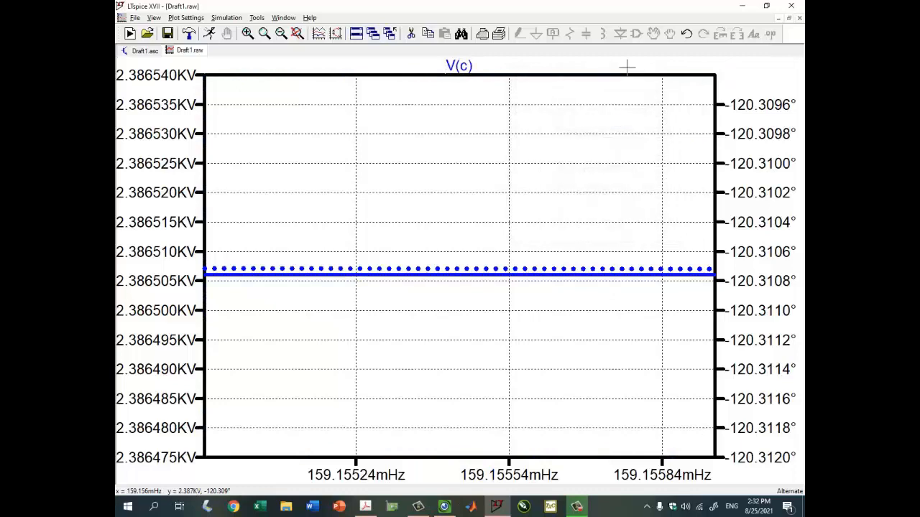
pyautogui.press('F5')
pyautogui.click(458, 68)
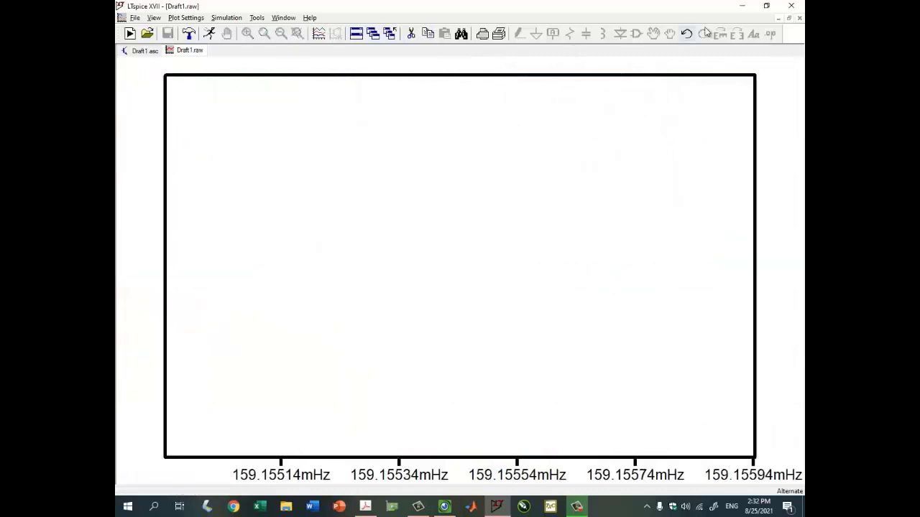
pyautogui.click(789, 18)
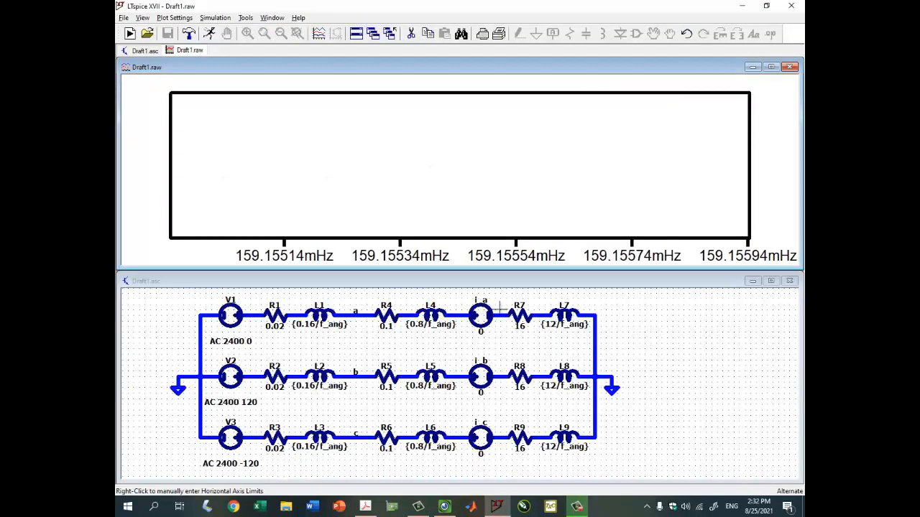
pyautogui.scroll(2, 500, 309)
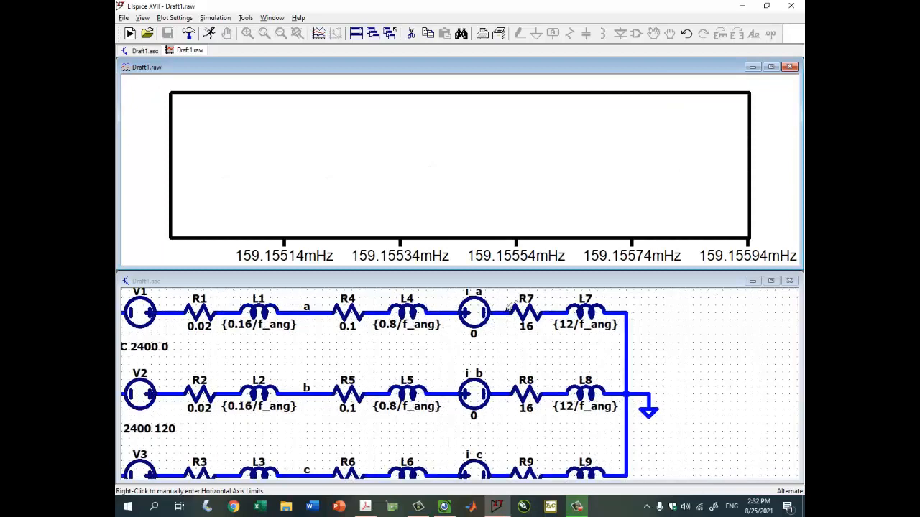
pyautogui.click(508, 308)
pyautogui.click(624, 385)
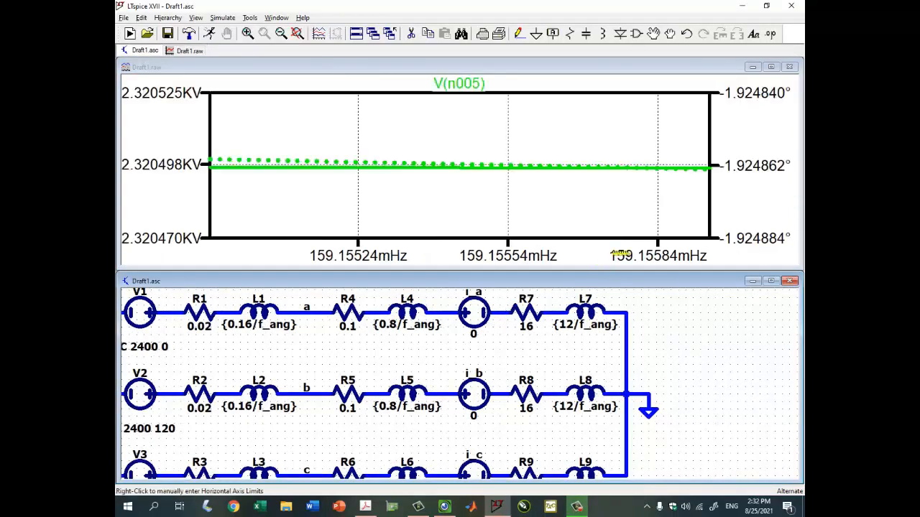
# Read the magnitude and phase of the phase A load voltage with a cursor at full size, and review the handwritten problem in the Visualizer.
pyautogui.click(770, 66)
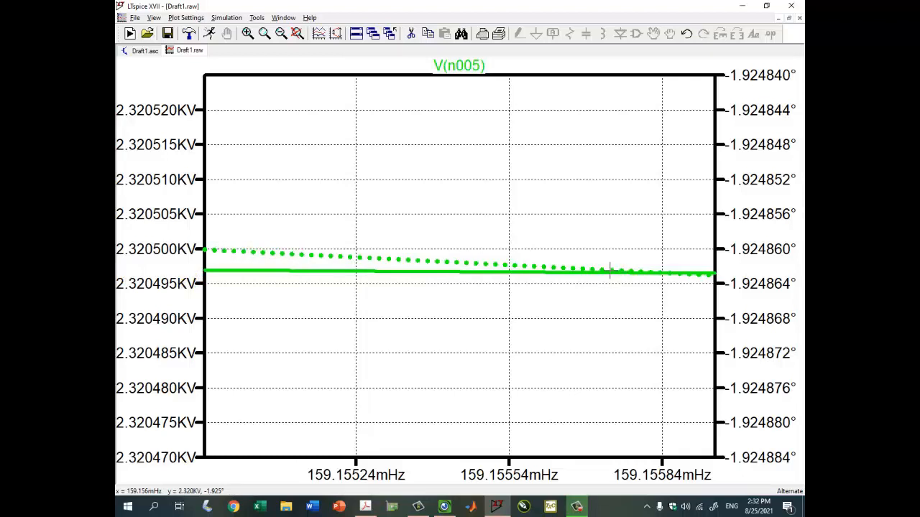
pyautogui.click(476, 68)
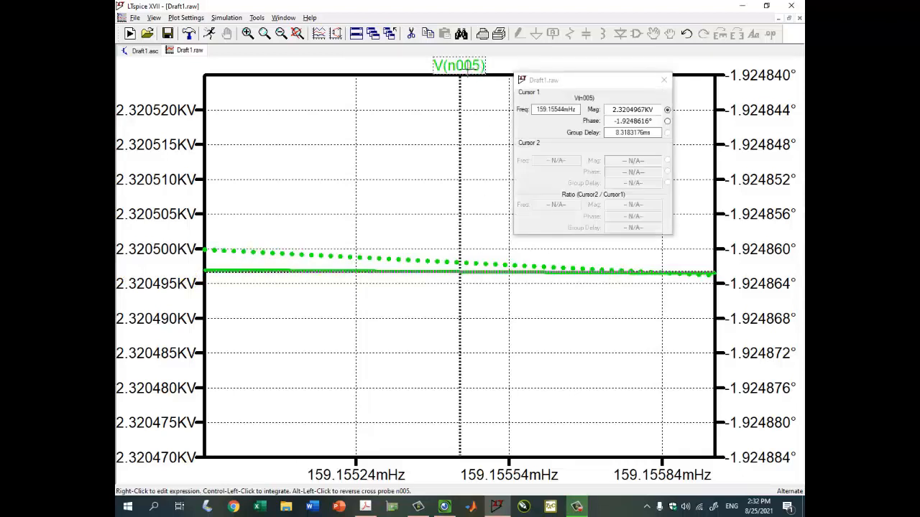
pyautogui.moveTo(460, 271); pyautogui.dragTo(707, 263)
pyautogui.click(643, 109)
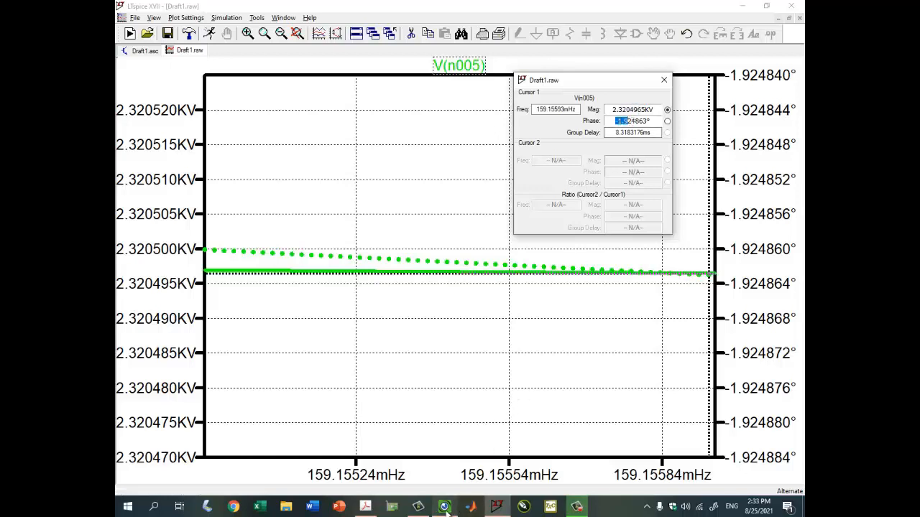
pyautogui.moveTo(446, 509)
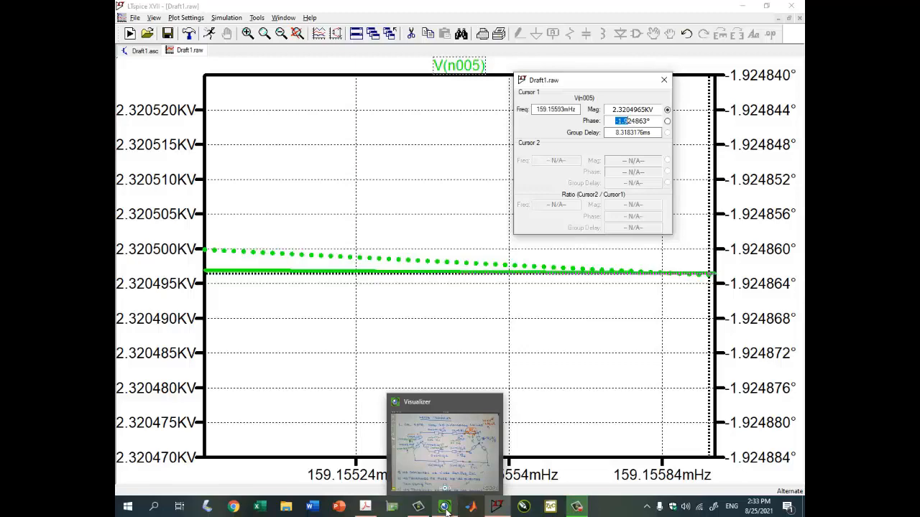
pyautogui.click(446, 507)
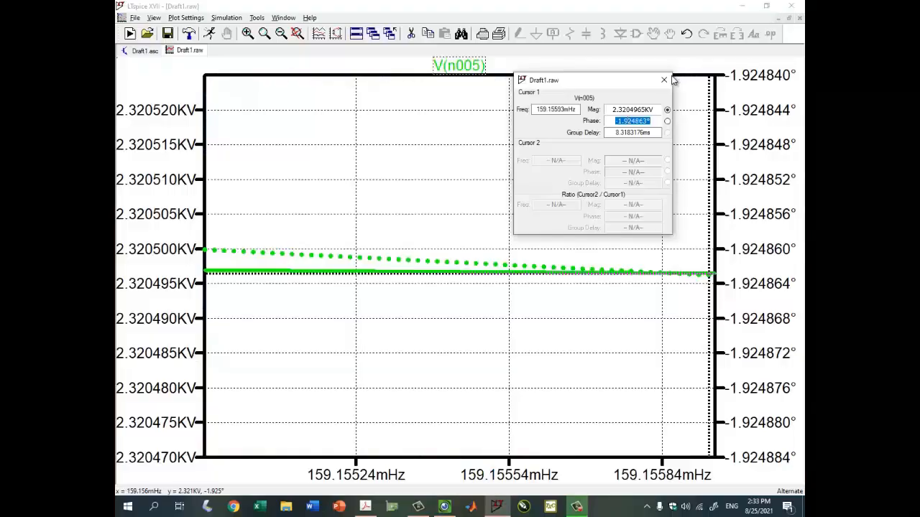
# Close the cursor readout, restore the split view, and replace the V(n005) trace with the phase B load voltage between i_b and R8.
pyautogui.click(664, 80)
pyautogui.click(788, 19)
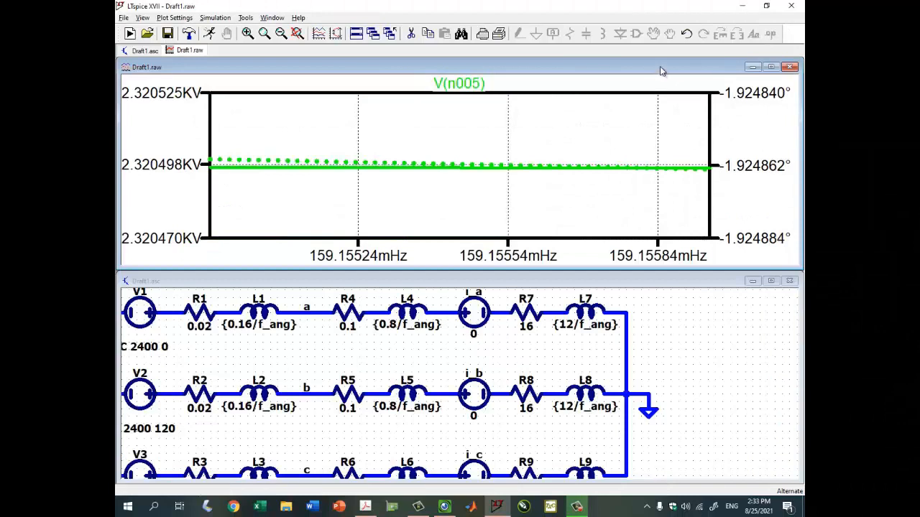
pyautogui.press('Delete')
pyautogui.click(472, 86)
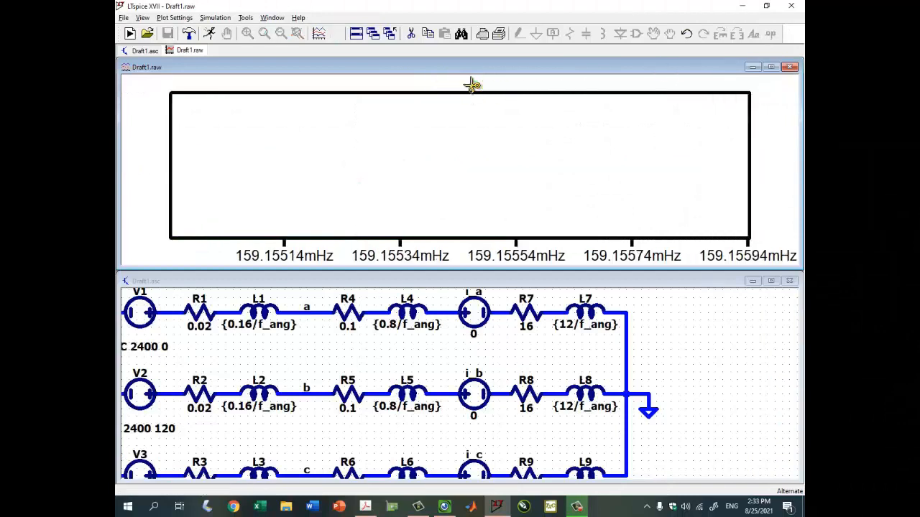
pyautogui.click(706, 339)
pyautogui.click(506, 388)
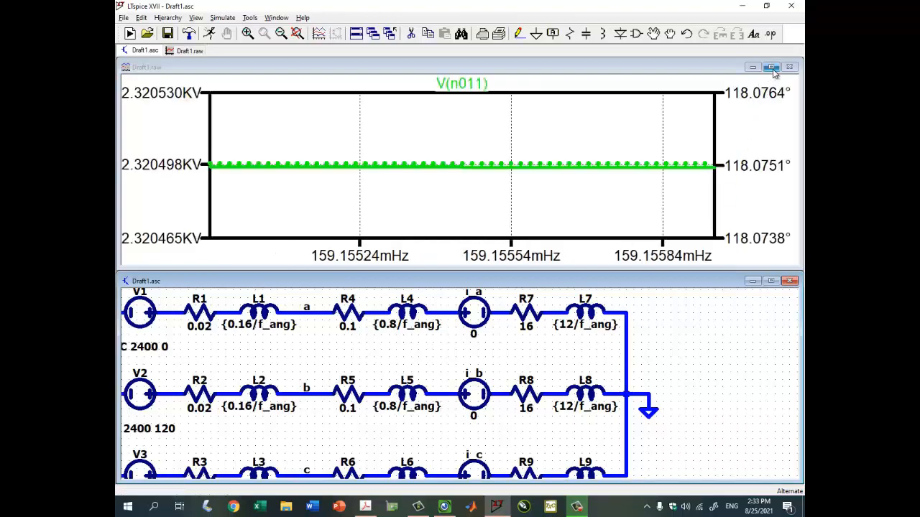
# Read the magnitude and phase of the phase B load voltage with a cursor at full size, and check the handwritten problem in the Visualizer.
pyautogui.click(771, 66)
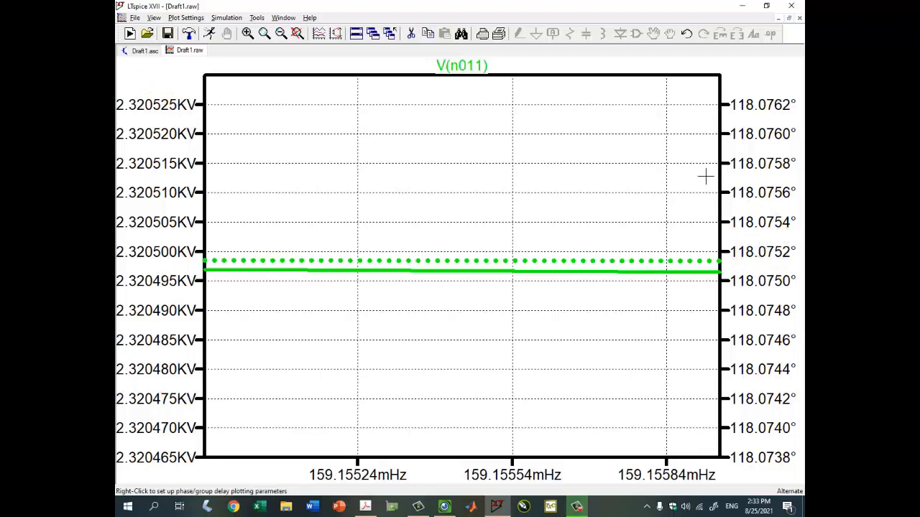
pyautogui.click(475, 66)
pyautogui.moveTo(458, 272); pyautogui.dragTo(215, 255)
pyautogui.moveTo(380, 272); pyautogui.dragTo(699, 276)
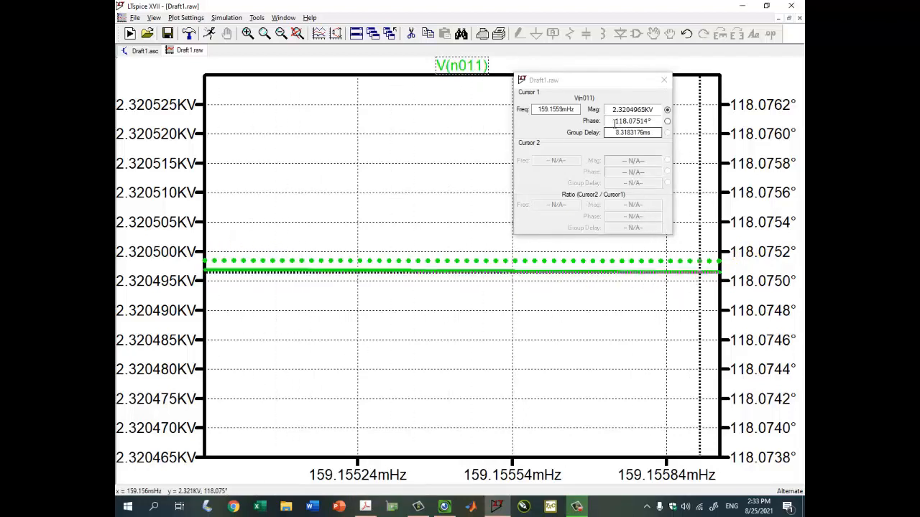
pyautogui.moveTo(614, 122); pyautogui.dragTo(628, 122)
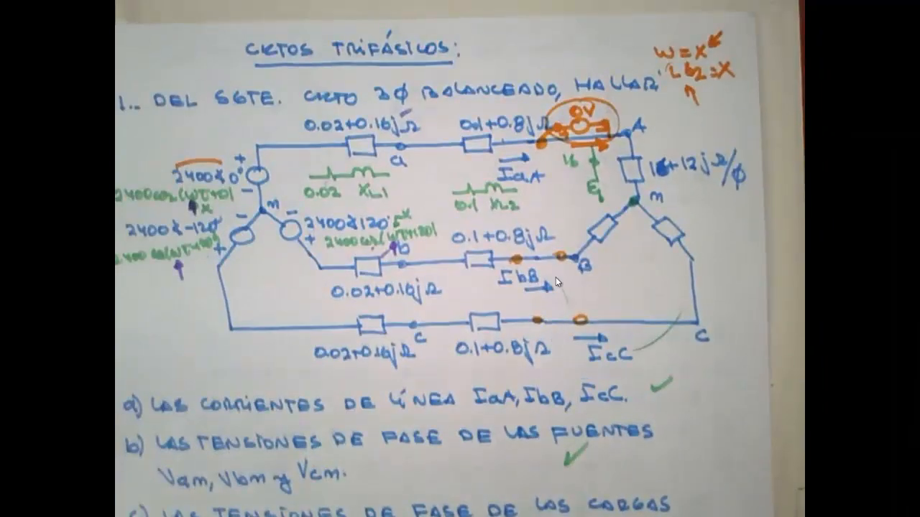
pyautogui.click(773, 12)
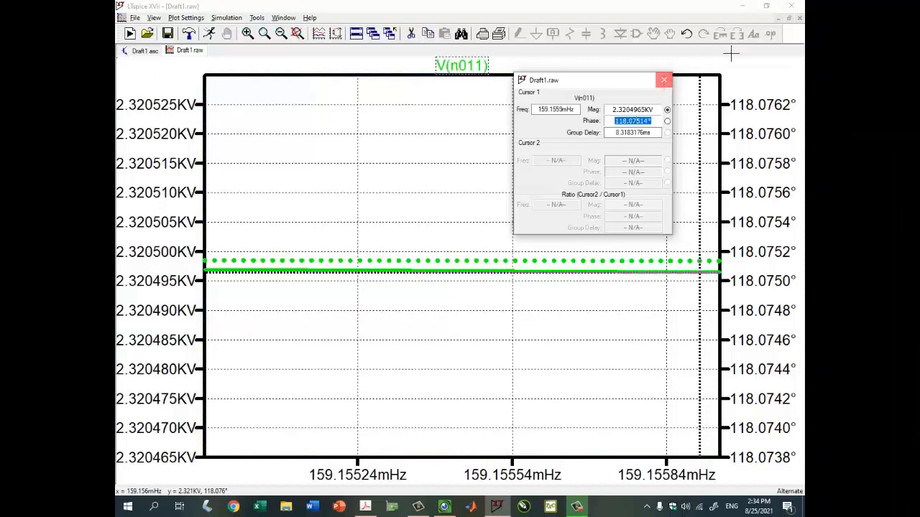
# Close the cursor readout, restore the split view, and replace the V(n011) trace with the phase C load voltage between i_c and R9.
pyautogui.scroll(-2, 632, 321)
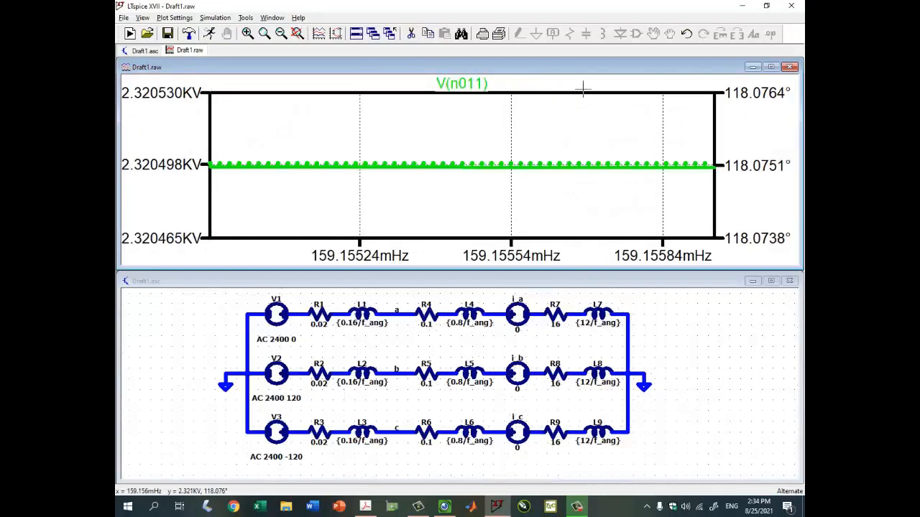
pyautogui.click(479, 84)
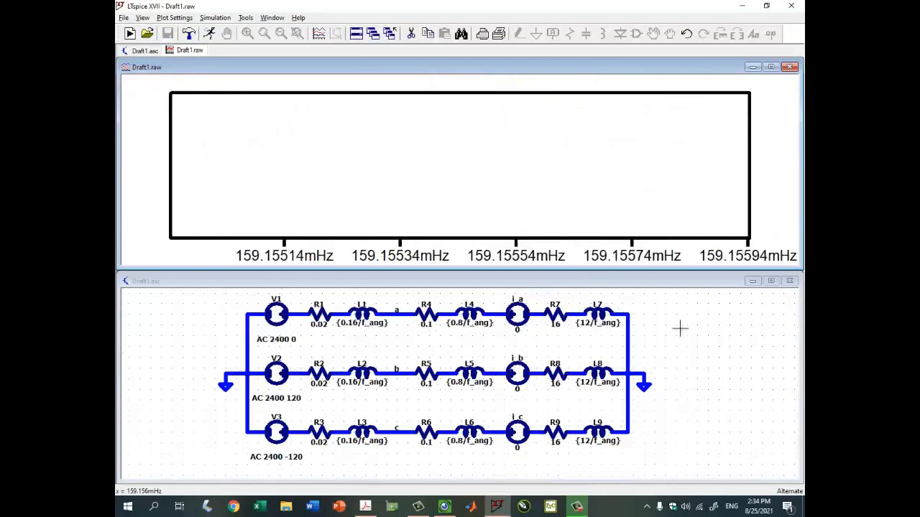
pyautogui.click(663, 310)
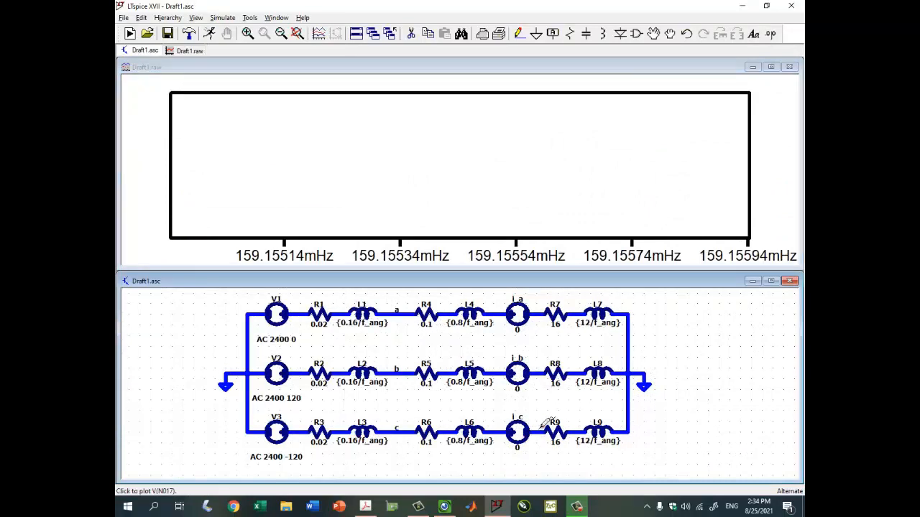
pyautogui.moveTo(632, 406); pyautogui.dragTo(632, 422)
pyautogui.moveTo(548, 425); pyautogui.dragTo(548, 425)
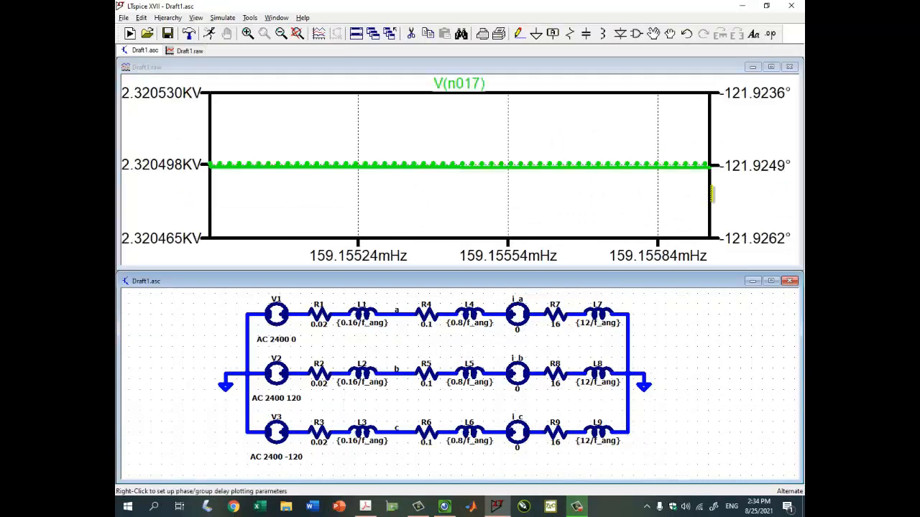
# Read the magnitude and phase of the phase C load voltage with a cursor at full size, and review the handwritten problem in the Visualizer.
pyautogui.click(770, 67)
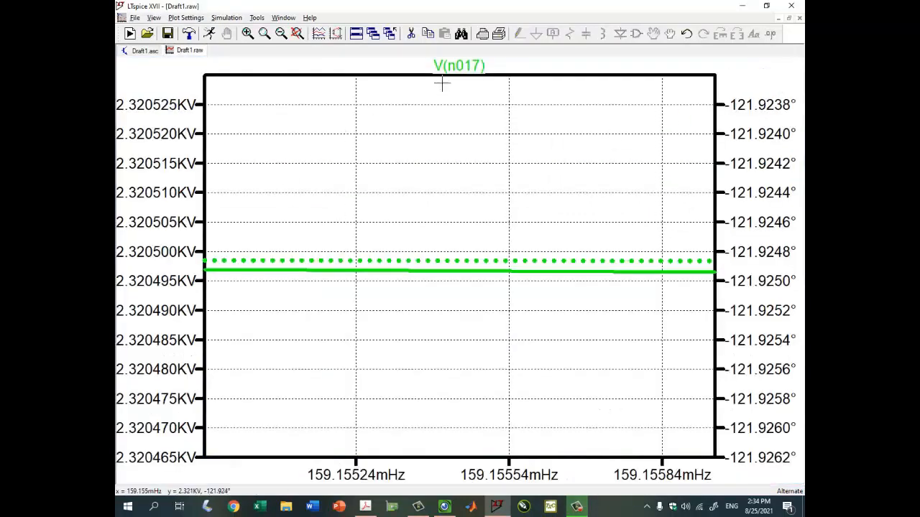
pyautogui.click(453, 65)
pyautogui.moveTo(454, 267)
pyautogui.mouseDown()
pyautogui.moveTo(216, 286)
pyautogui.moveTo(426, 274)
pyautogui.moveTo(574, 253)
pyautogui.moveTo(697, 258)
pyautogui.mouseUp()
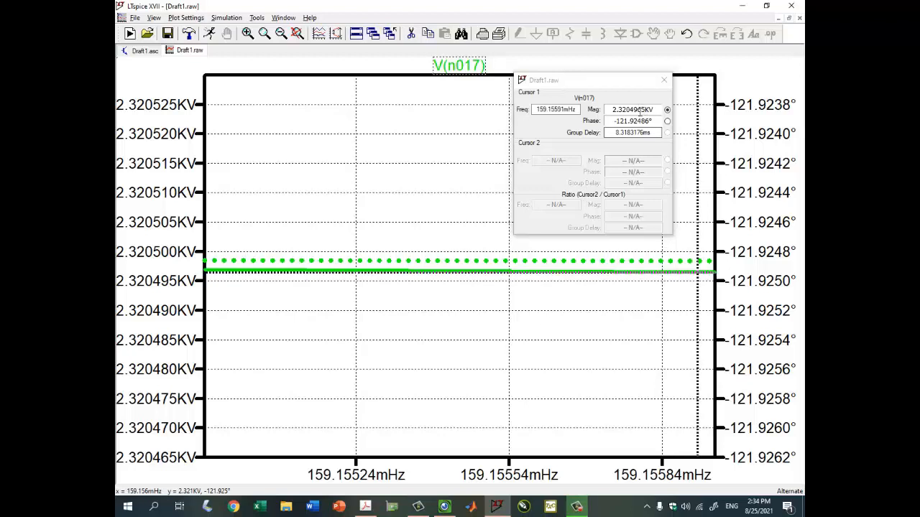
pyautogui.click(616, 112)
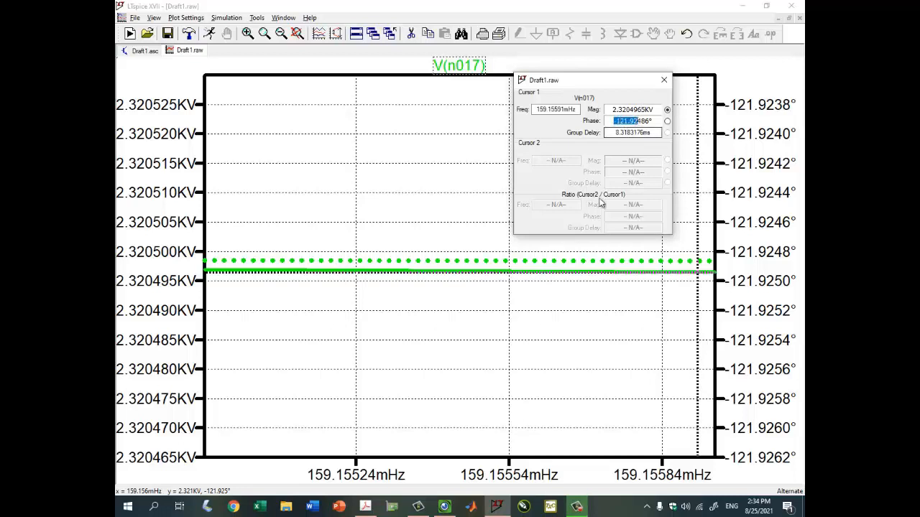
pyautogui.click(445, 506)
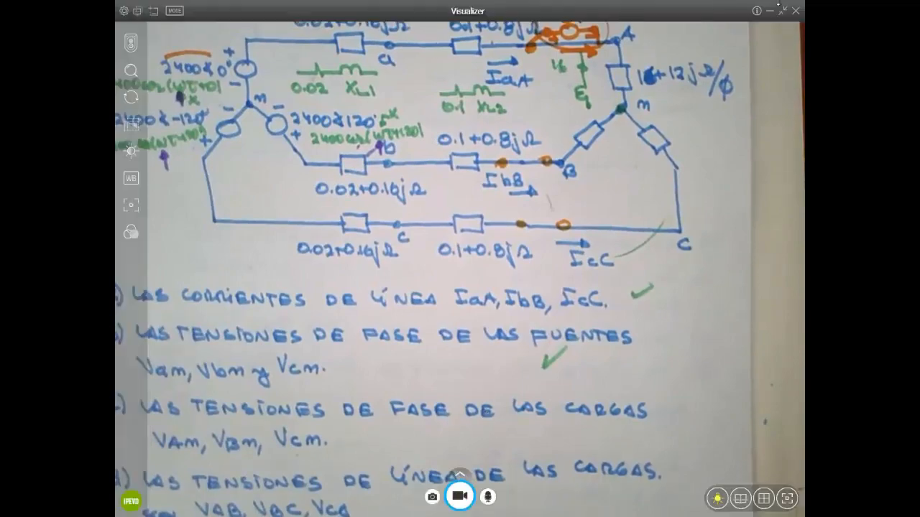
pyautogui.click(769, 12)
# Close the cursor readout, restore the split view of plot and schematic, and delete the V(n017) trace.
pyautogui.click(664, 80)
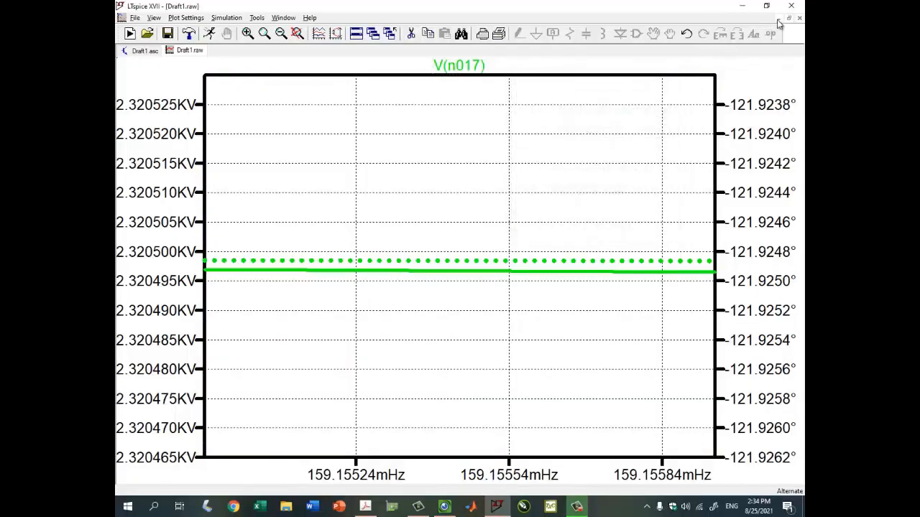
pyautogui.click(778, 18)
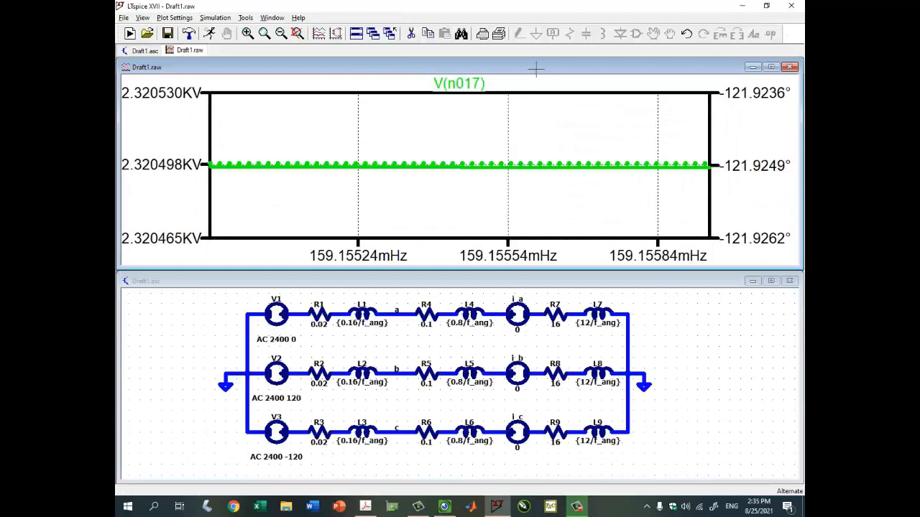
pyautogui.press('F5')
pyautogui.click(460, 87)
pyautogui.moveTo(689, 331); pyautogui.dragTo(667, 337)
pyautogui.scroll(1, 565, 353)
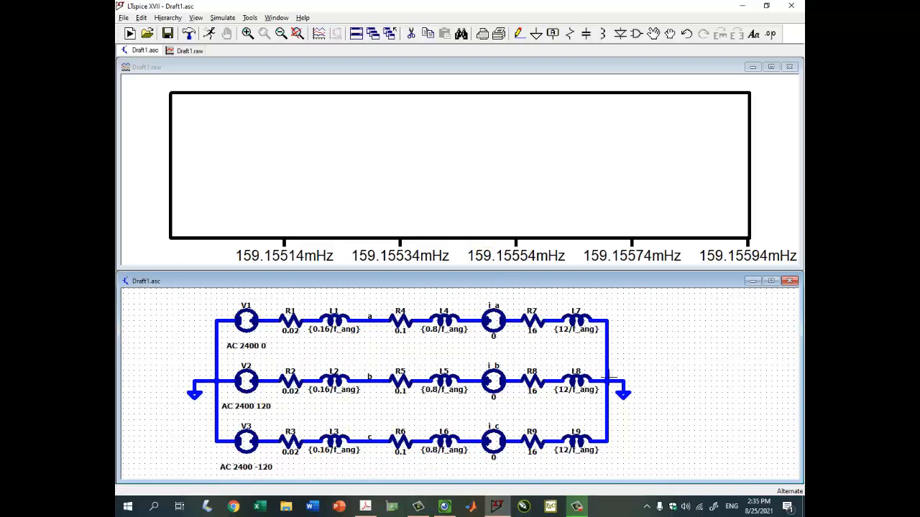
# Check part d of the handwritten problem in the Visualizer, and plot the load line voltage V(N005,N011) from phase A to phase B.
pyautogui.click(445, 506)
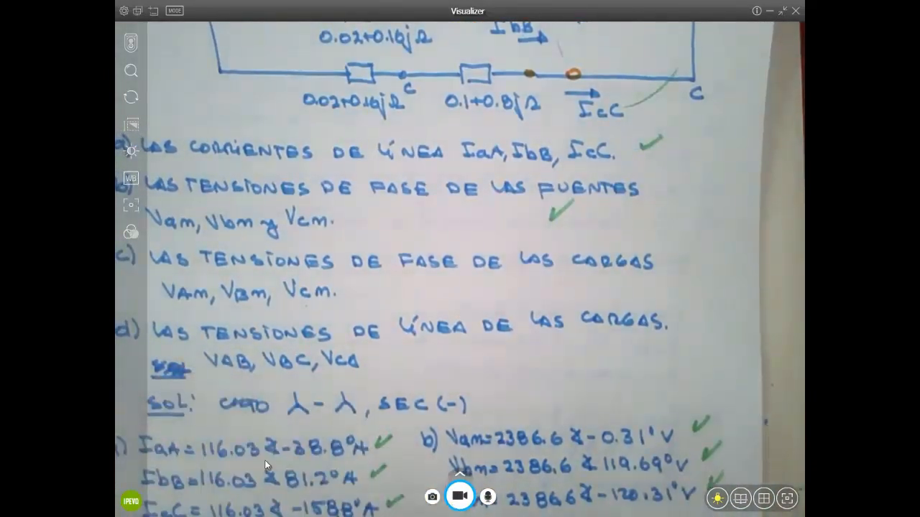
pyautogui.click(771, 11)
pyautogui.scroll(2, 508, 308)
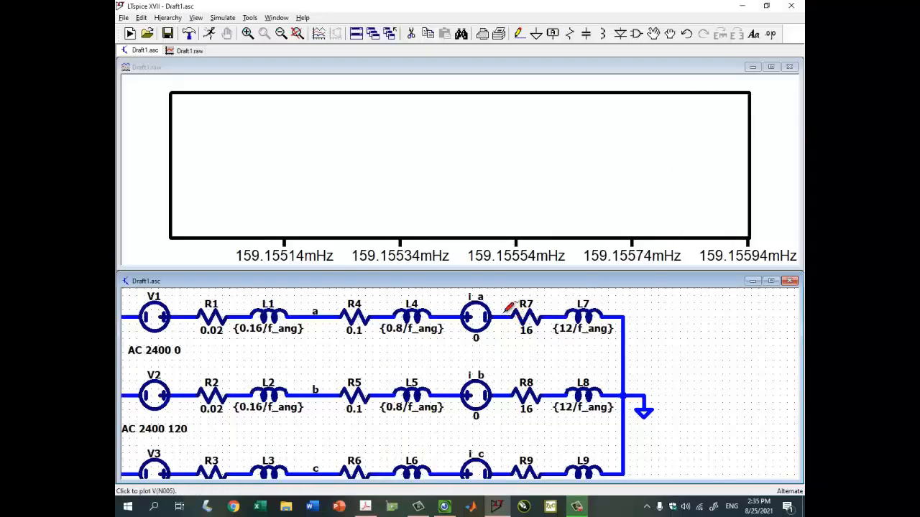
pyautogui.moveTo(503, 355); pyautogui.dragTo(508, 392)
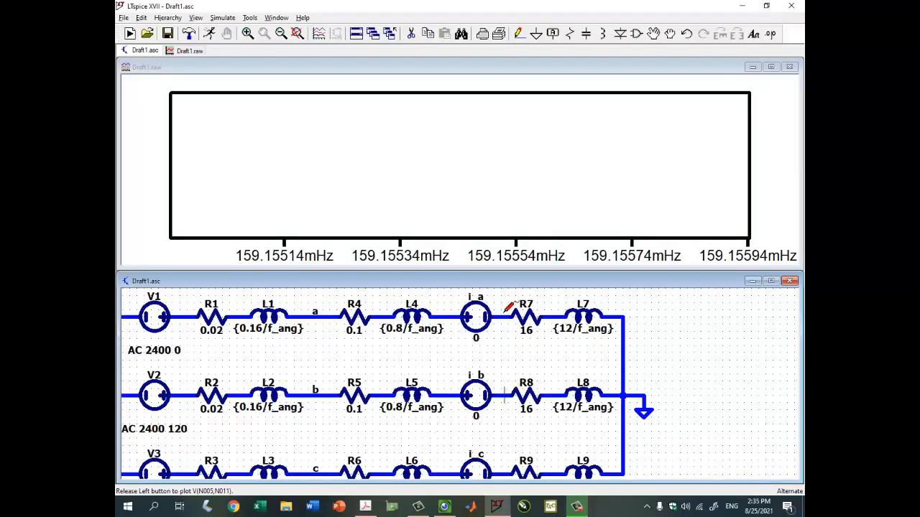
pyautogui.moveTo(506, 393); pyautogui.dragTo(506, 394)
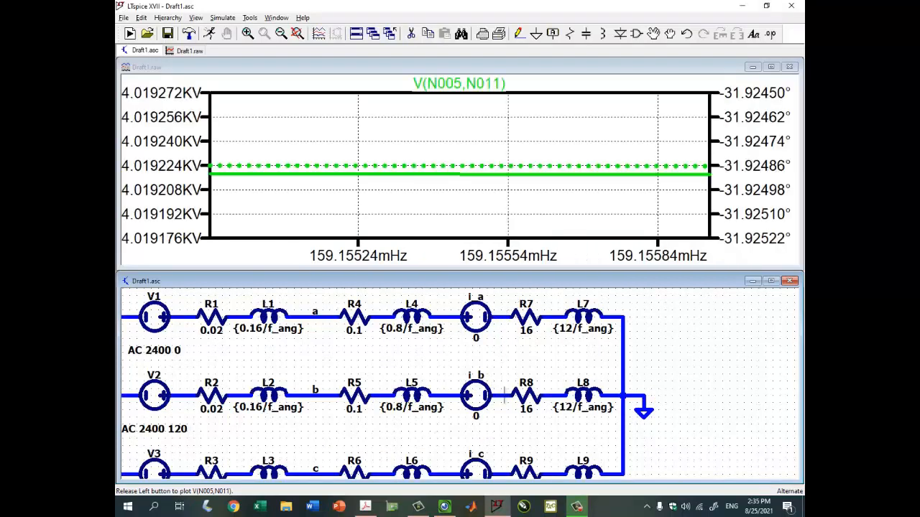
# Read the magnitude and phase of V(N005,N011) with a cursor at full size, and review the handwritten line voltages question in the Visualizer.
pyautogui.click(770, 66)
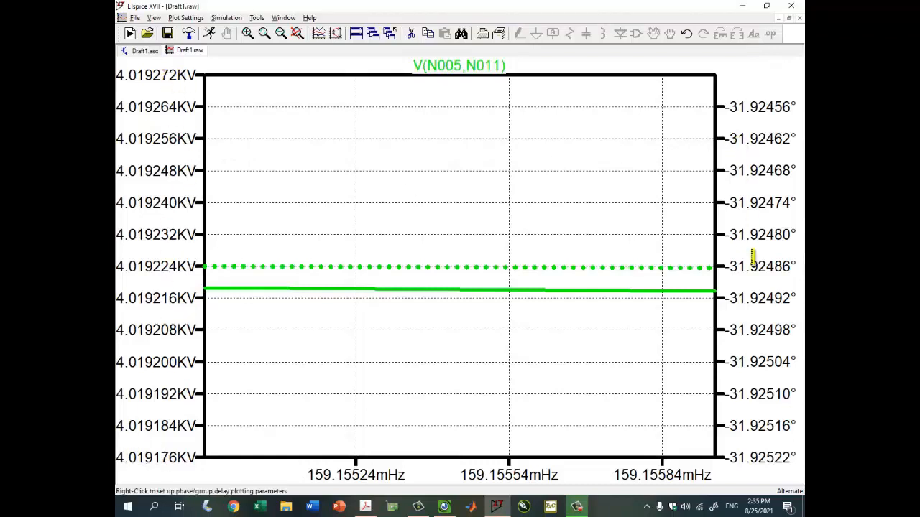
pyautogui.click(487, 67)
pyautogui.moveTo(458, 293); pyautogui.dragTo(693, 284)
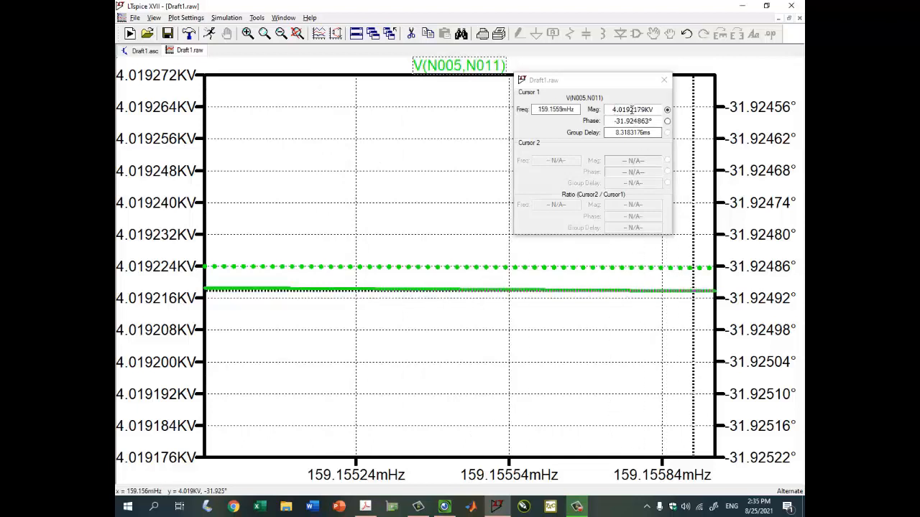
pyautogui.moveTo(617, 121); pyautogui.dragTo(633, 120)
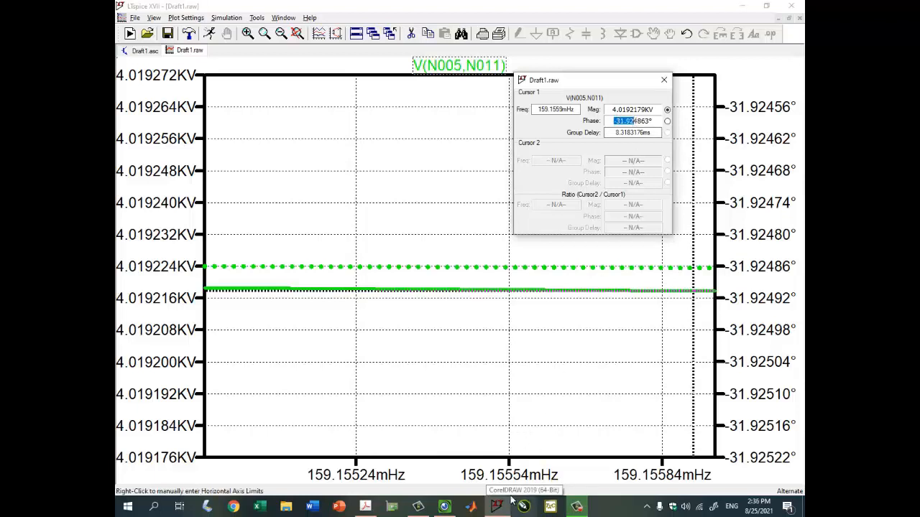
pyautogui.moveTo(509, 495)
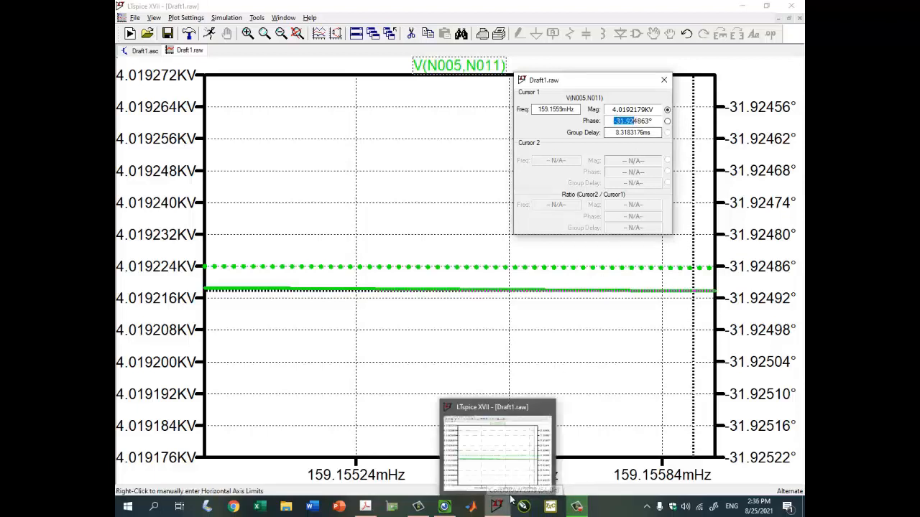
pyautogui.click(446, 508)
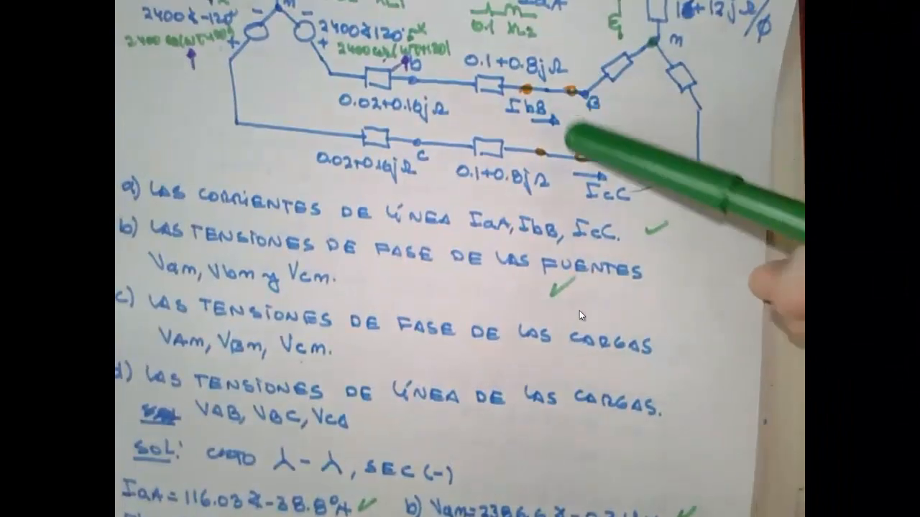
pyautogui.moveTo(597, 283)
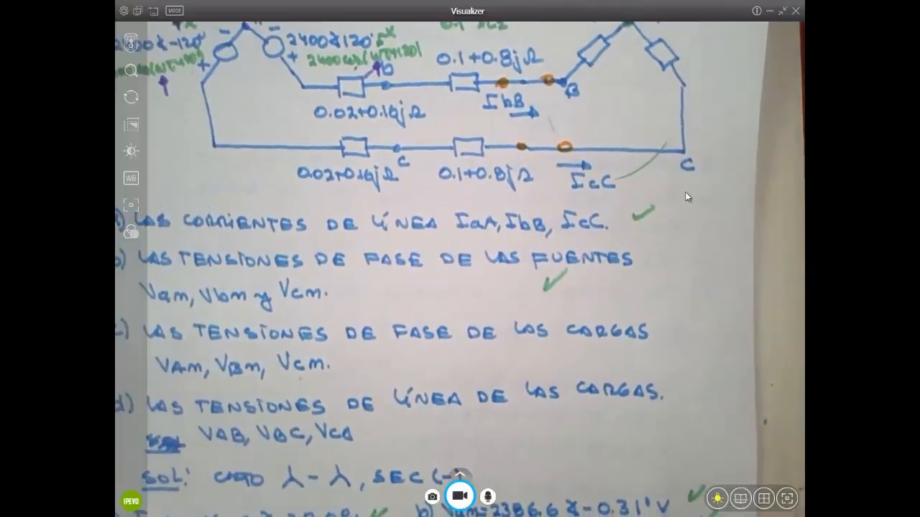
pyautogui.click(769, 12)
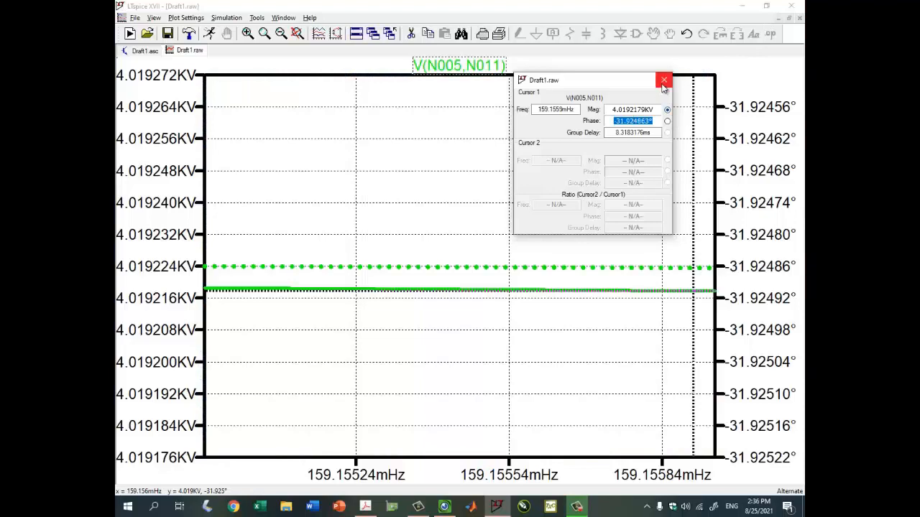
# Close the cursor readout, restore the split view of plot and schematic, and delete the V(N005,N011) trace.
pyautogui.click(663, 81)
pyautogui.click(789, 17)
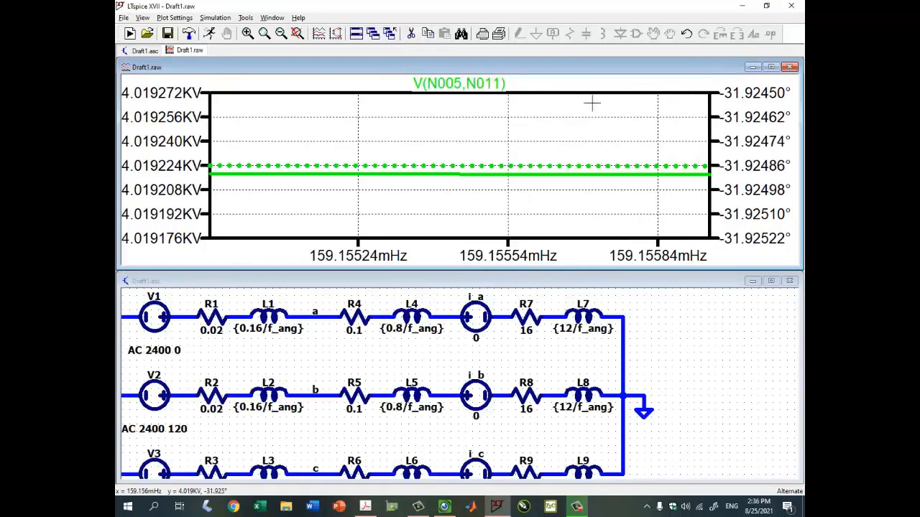
pyautogui.click(493, 85)
pyautogui.press('Delete')
# Plot the load line voltage V(N011,N017) from phase B to phase C, and read its magnitude and phase with a cursor at full size.
pyautogui.click(671, 329)
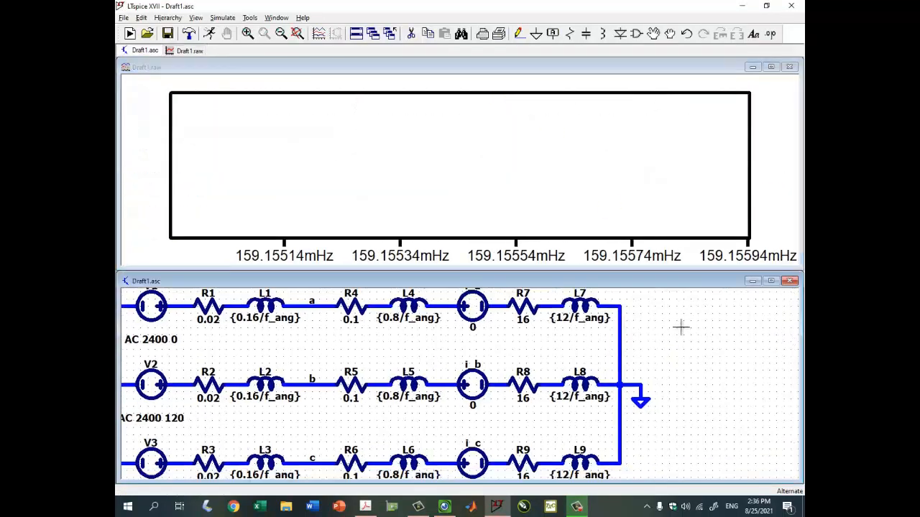
pyautogui.moveTo(500, 405)
pyautogui.mouseDown()
pyautogui.moveTo(500, 454)
pyautogui.moveTo(502, 446)
pyautogui.mouseUp()
pyautogui.click(770, 67)
pyautogui.click(507, 70)
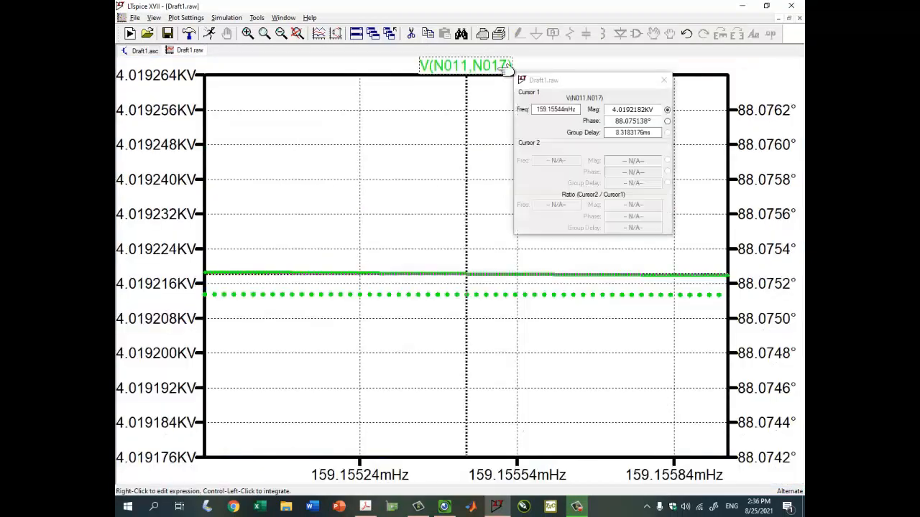
pyautogui.moveTo(466, 274); pyautogui.dragTo(596, 248)
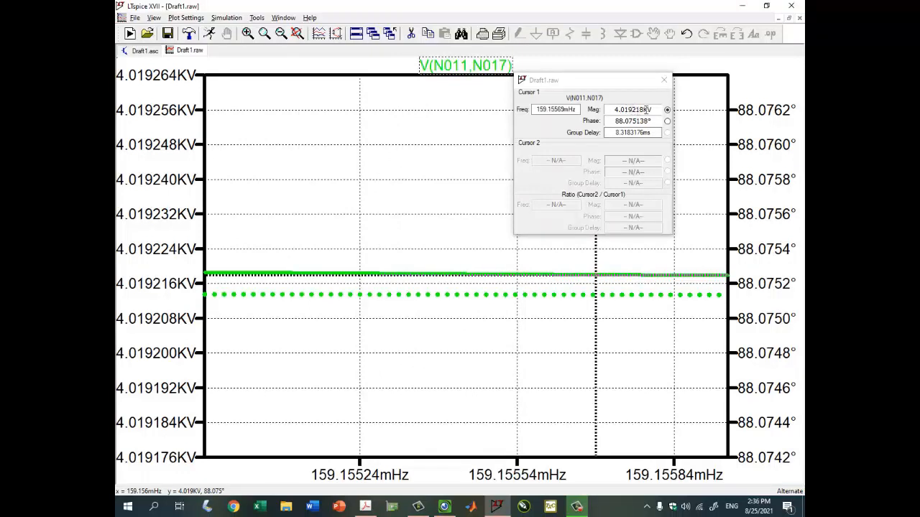
pyautogui.click(614, 110)
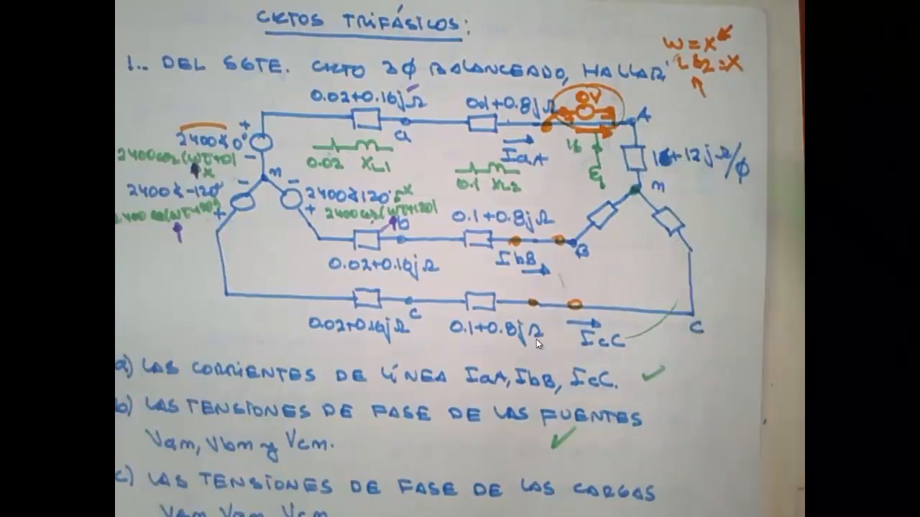
pyautogui.moveTo(742, 74)
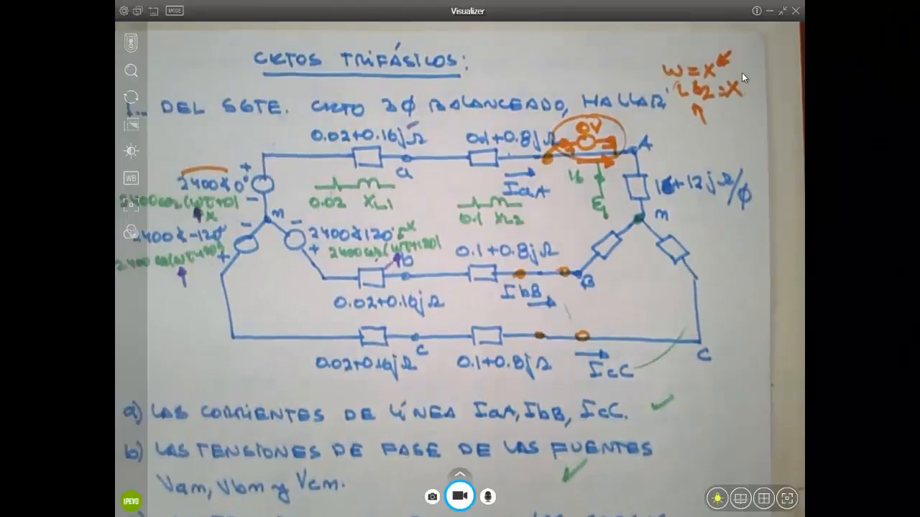
pyautogui.click(769, 10)
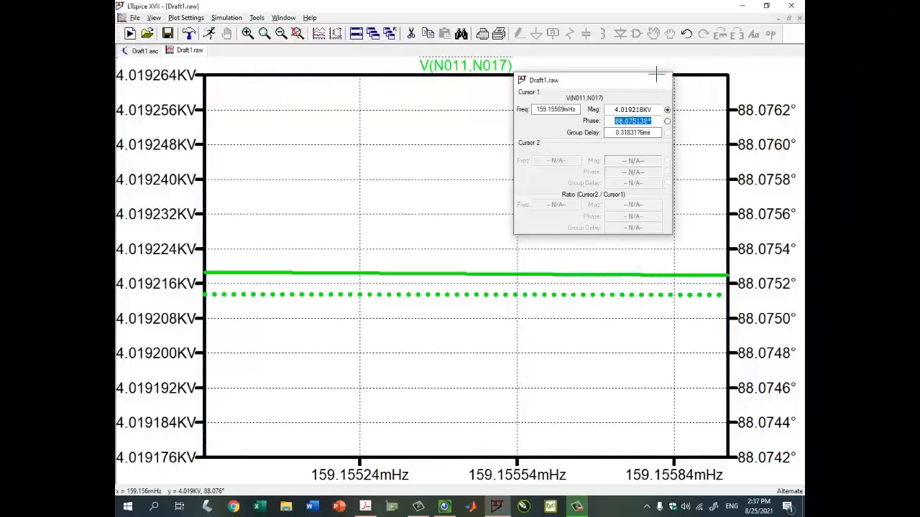
# Close the cursor readout, delete the V(N011,N017) trace, and restore the split view of plot and schematic.
pyautogui.click(663, 79)
pyautogui.press('Delete')
pyautogui.click(518, 66)
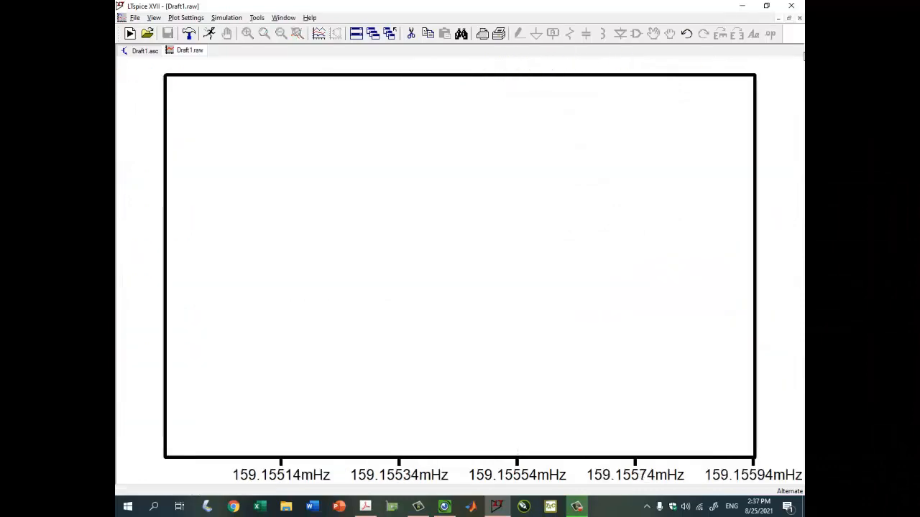
pyautogui.click(789, 19)
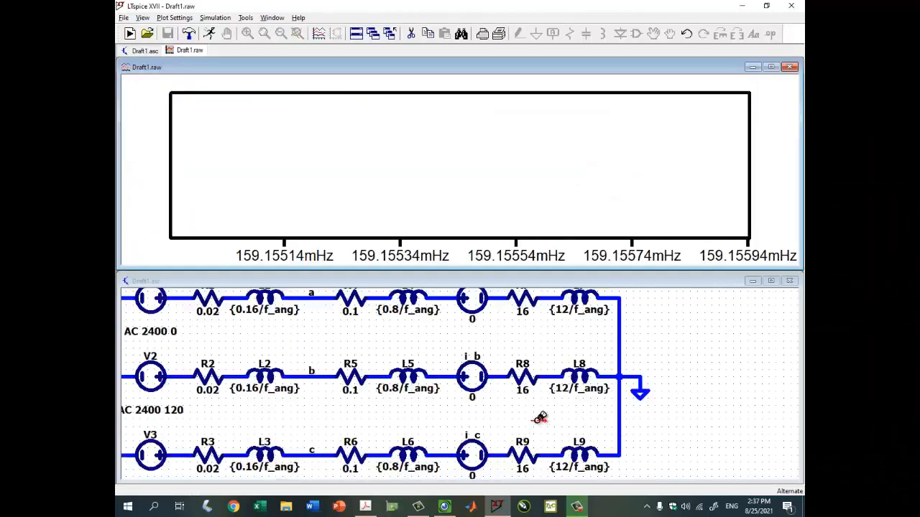
# Plot the load line voltage V(N017,N005) from phase C to phase A, and read its magnitude and phase with a cursor at full size.
pyautogui.click(538, 418)
pyautogui.moveTo(505, 446); pyautogui.dragTo(498, 302)
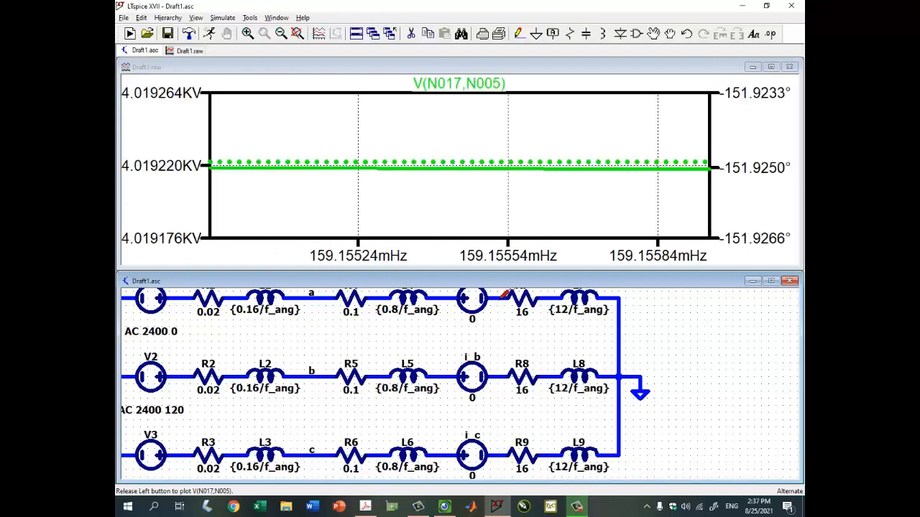
pyautogui.click(771, 66)
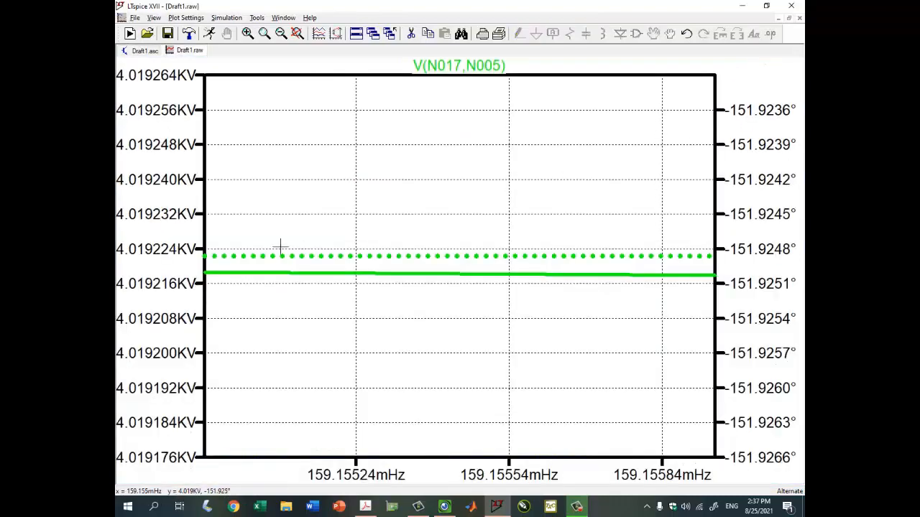
pyautogui.click(463, 66)
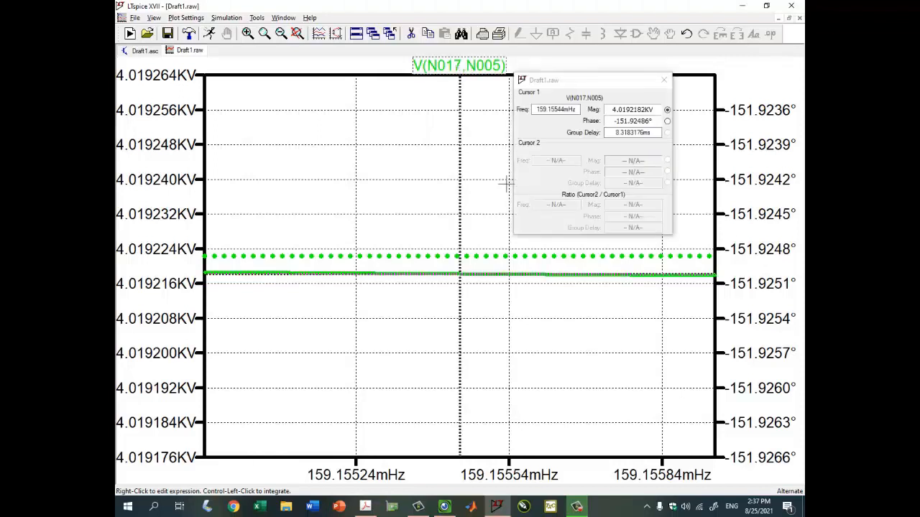
pyautogui.moveTo(460, 270)
pyautogui.mouseDown()
pyautogui.moveTo(248, 283)
pyautogui.moveTo(214, 271)
pyautogui.moveTo(409, 261)
pyautogui.moveTo(699, 267)
pyautogui.mouseUp()
pyautogui.moveTo(614, 110); pyautogui.dragTo(632, 109)
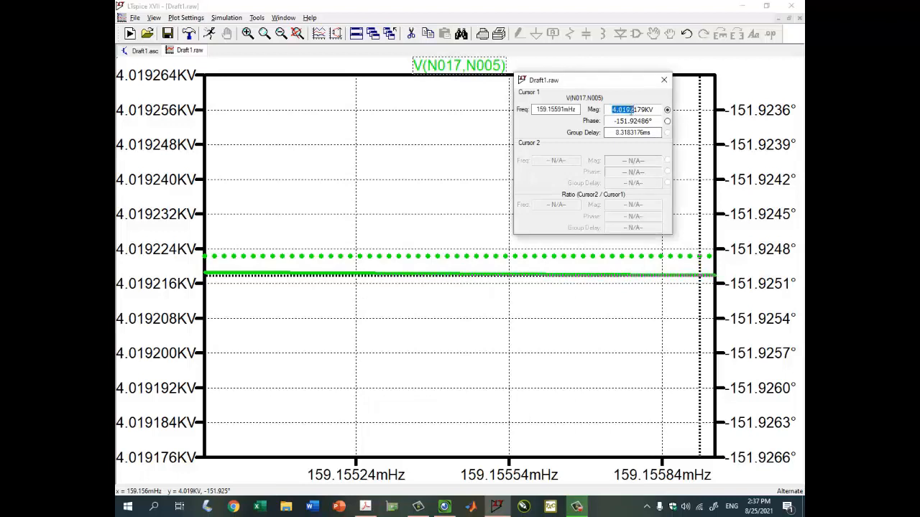
pyautogui.moveTo(612, 122); pyautogui.dragTo(631, 121)
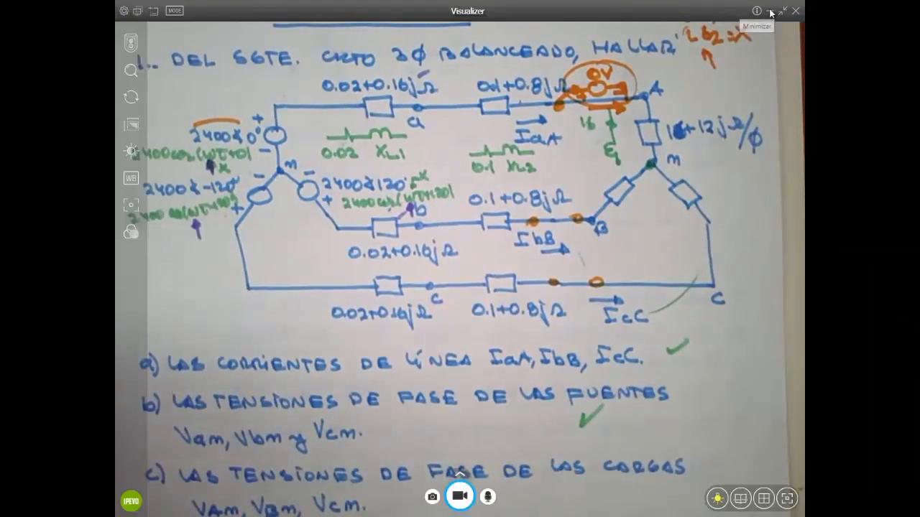
pyautogui.click(770, 11)
# Close the cursor readout and the waveform plot, leaving the whole schematic in full view.
pyautogui.click(664, 80)
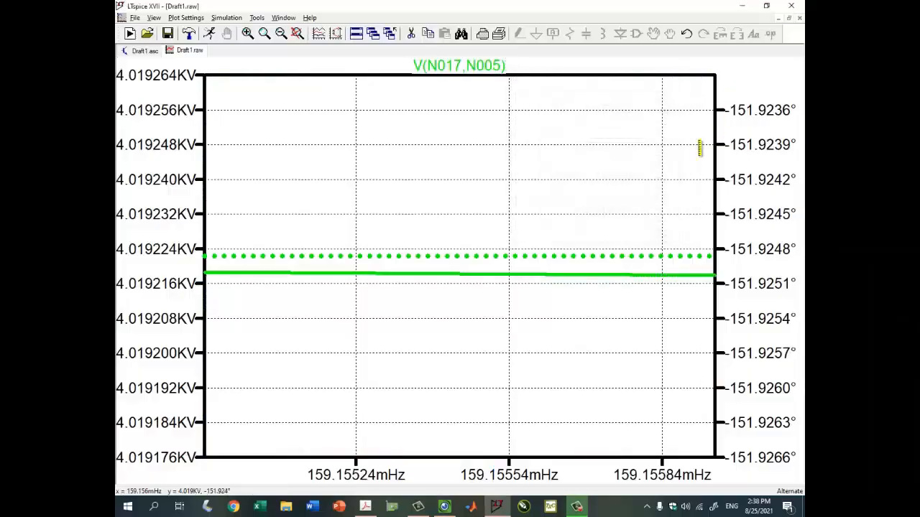
pyautogui.click(800, 18)
pyautogui.moveTo(316, 115); pyautogui.dragTo(419, 127)
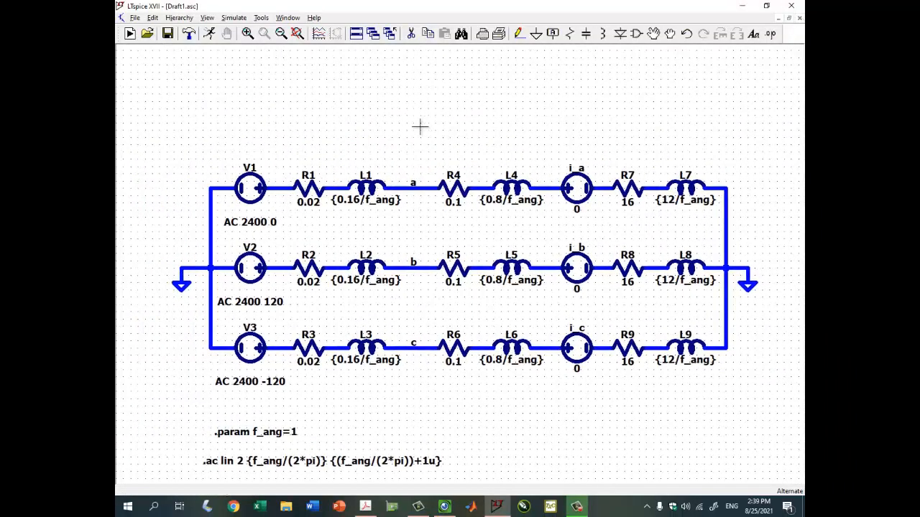
# Start saving the schematic under a new name and create a folder named trifásicos inside the LTspiceXVII folder.
pyautogui.click(151, 17)
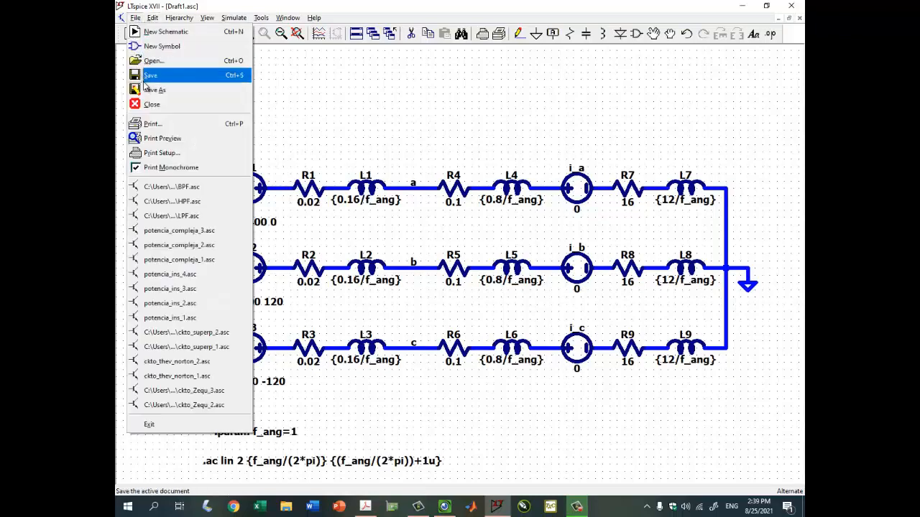
pyautogui.click(148, 89)
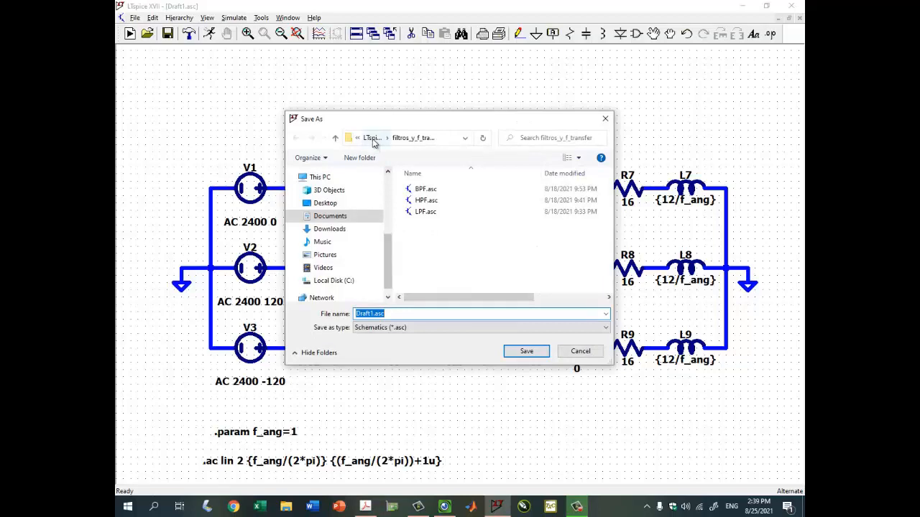
pyautogui.click(373, 142)
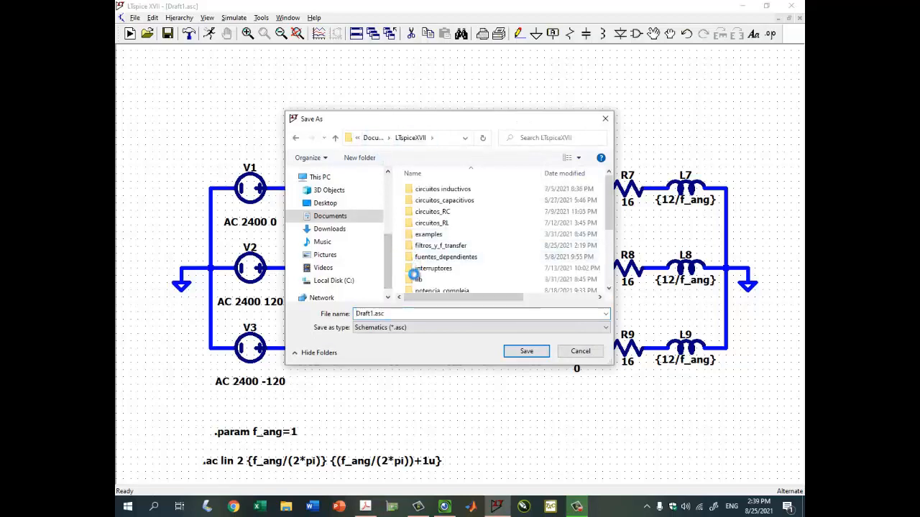
pyautogui.rightClick(399, 253)
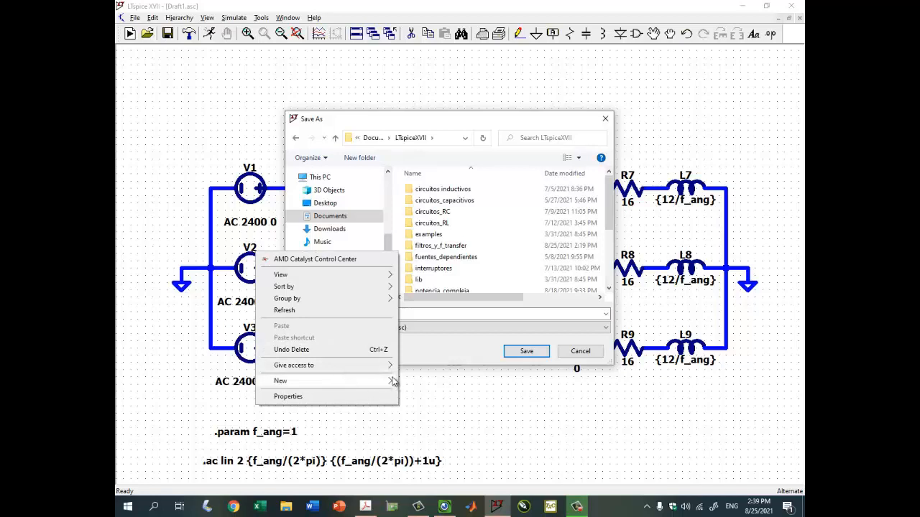
pyautogui.moveTo(383, 385)
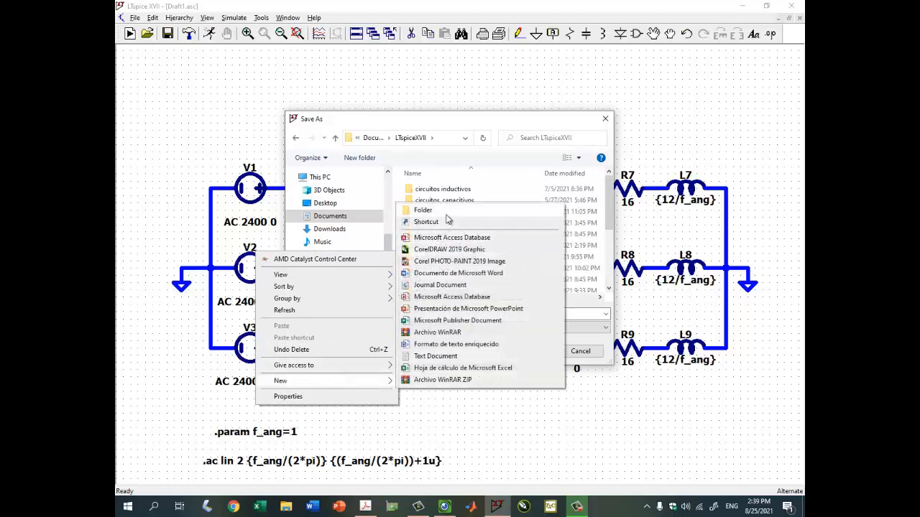
pyautogui.click(435, 208)
pyautogui.write('trifásicos')
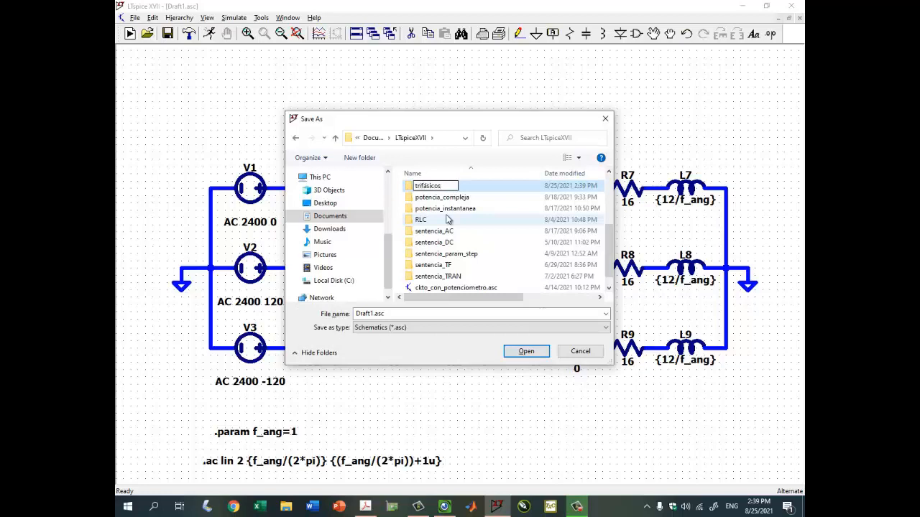
pyautogui.press('Return')
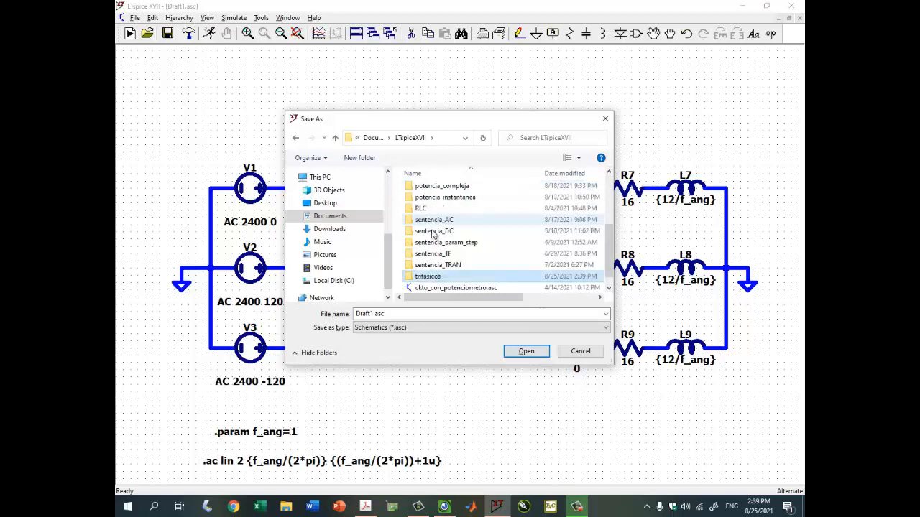
# Save the schematic as ckto_est_est.asc in the trifásicos folder, and bring up the second handwritten problem in the Visualizer.
pyautogui.doubleClick(428, 276)
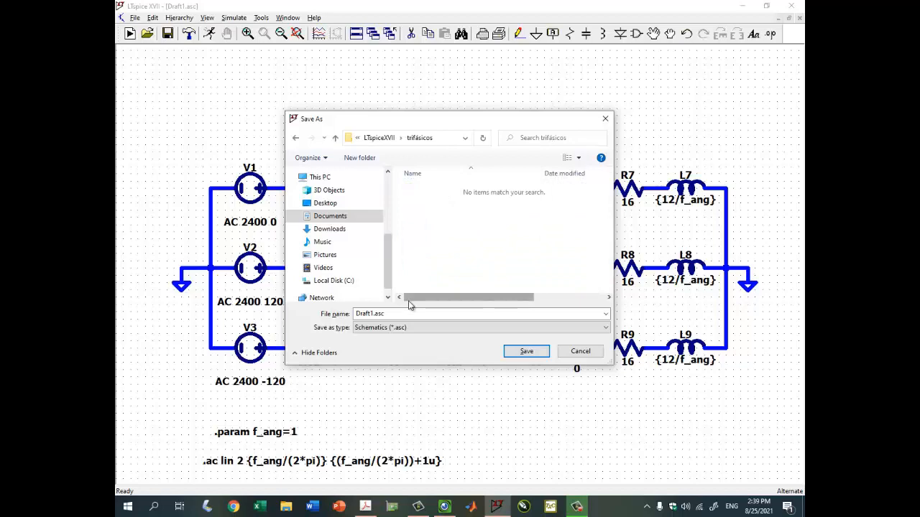
pyautogui.doubleClick(366, 314)
pyautogui.write('ch')
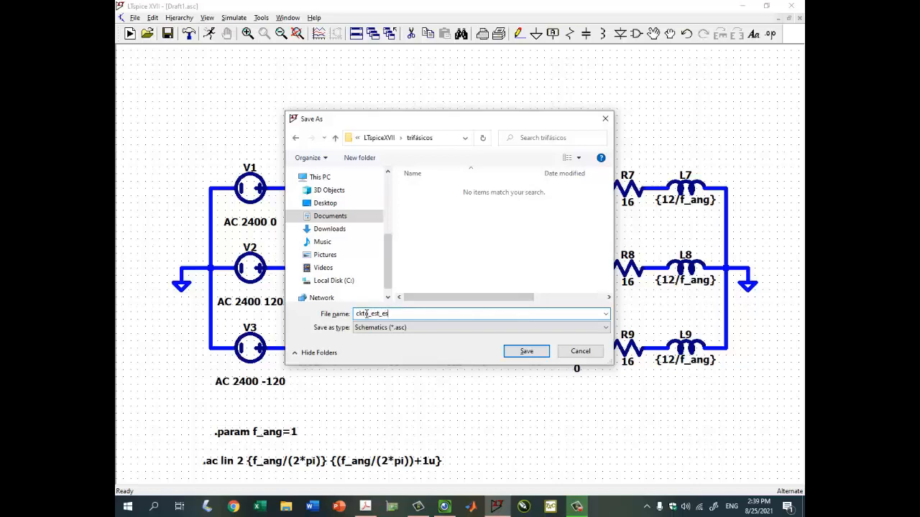
pyautogui.press('Return')
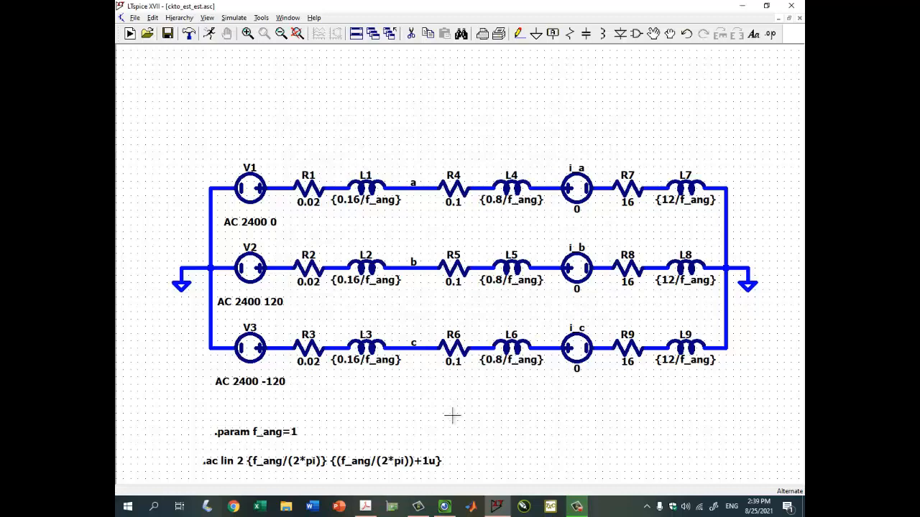
pyautogui.click(445, 507)
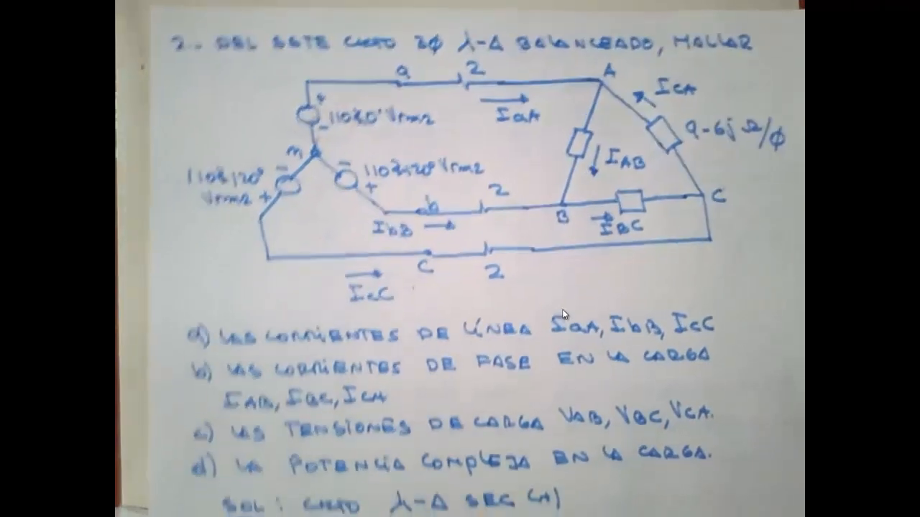
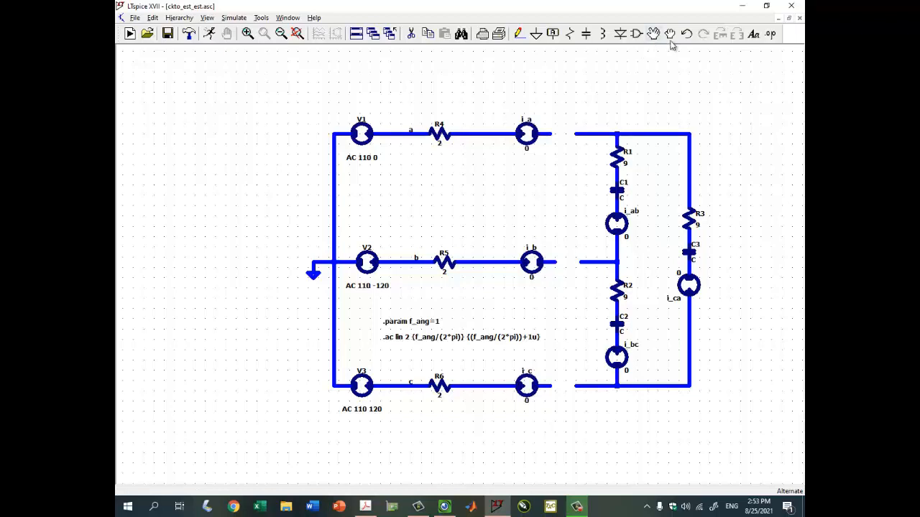
# Move the whole delta load toward the zero-volt sources i_a, i_b and i_c so its three line ends join theirs.
pyautogui.click(686, 34)
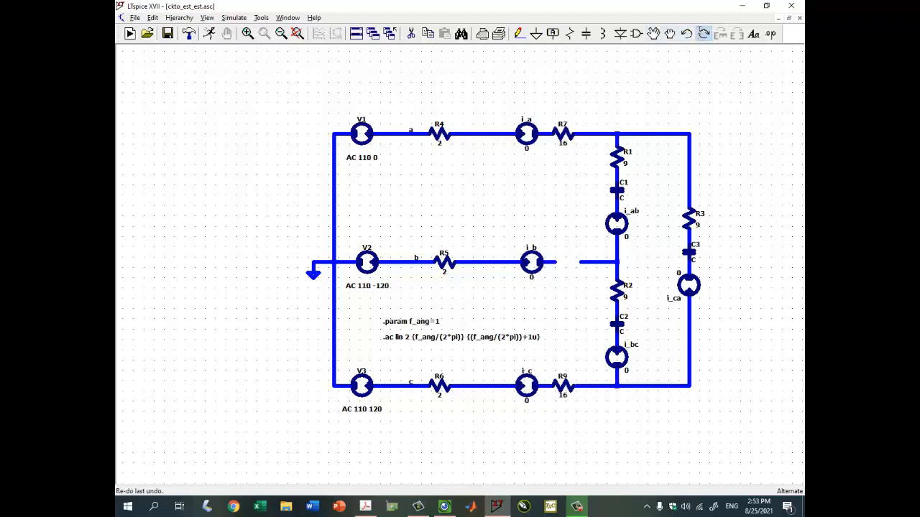
pyautogui.click(703, 34)
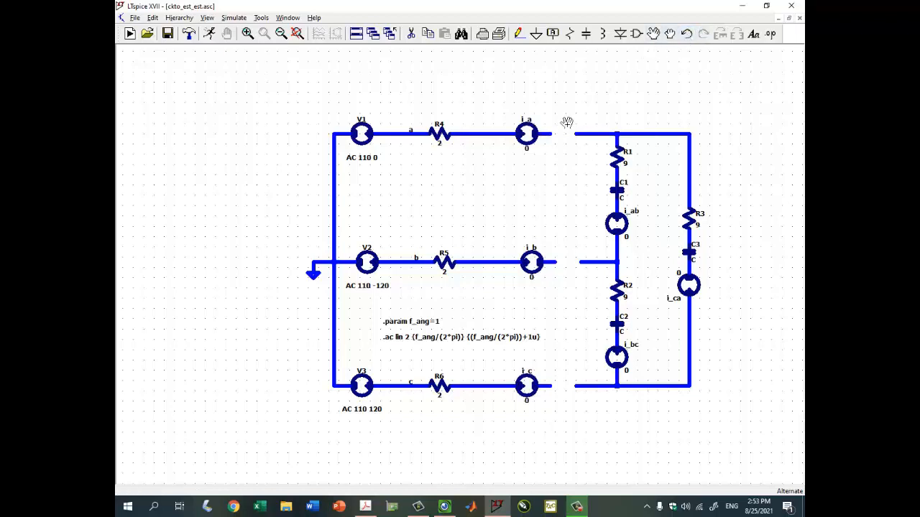
pyautogui.moveTo(570, 112); pyautogui.dragTo(704, 421)
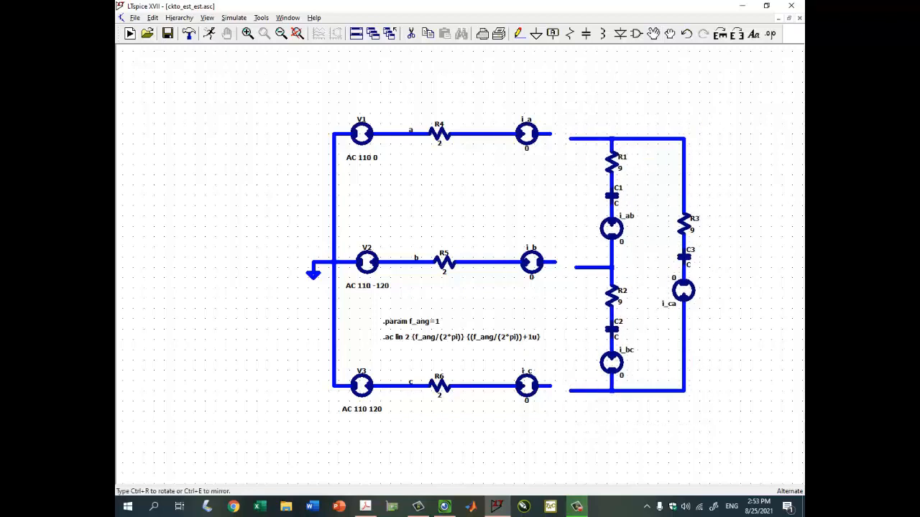
pyautogui.click(608, 255)
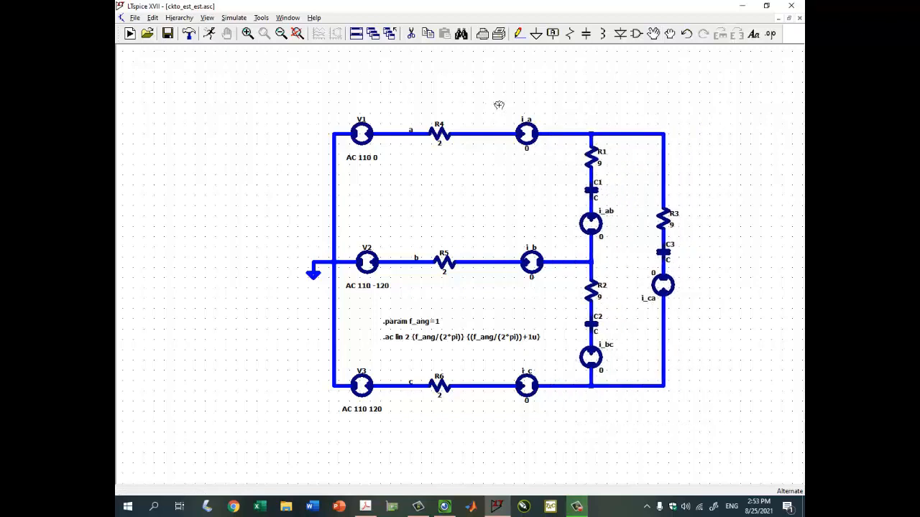
# Shift i_a, i_b, i_c and the delta load closer to line resistors R4, R5 and R6, and undo a trial move of V1, V2 and V3.
pyautogui.moveTo(494, 100); pyautogui.dragTo(708, 428)
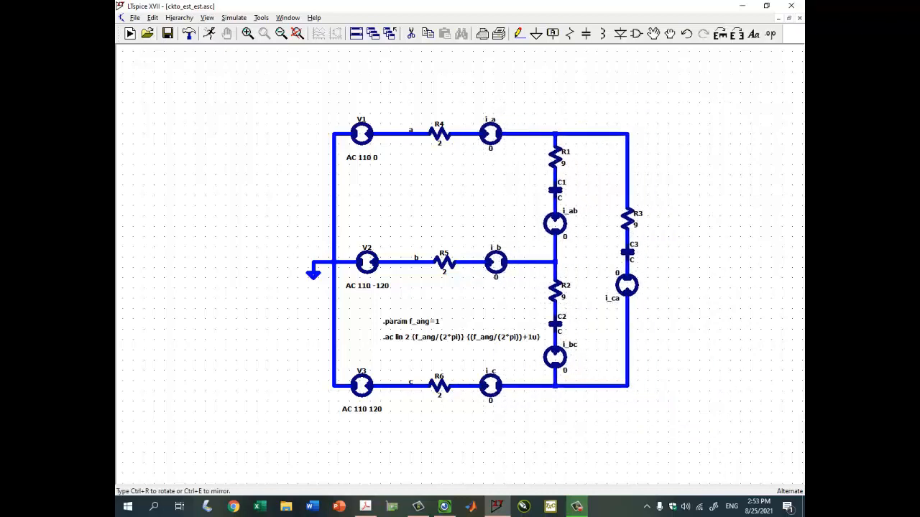
pyautogui.click(564, 265)
pyautogui.moveTo(286, 92); pyautogui.dragTo(388, 415)
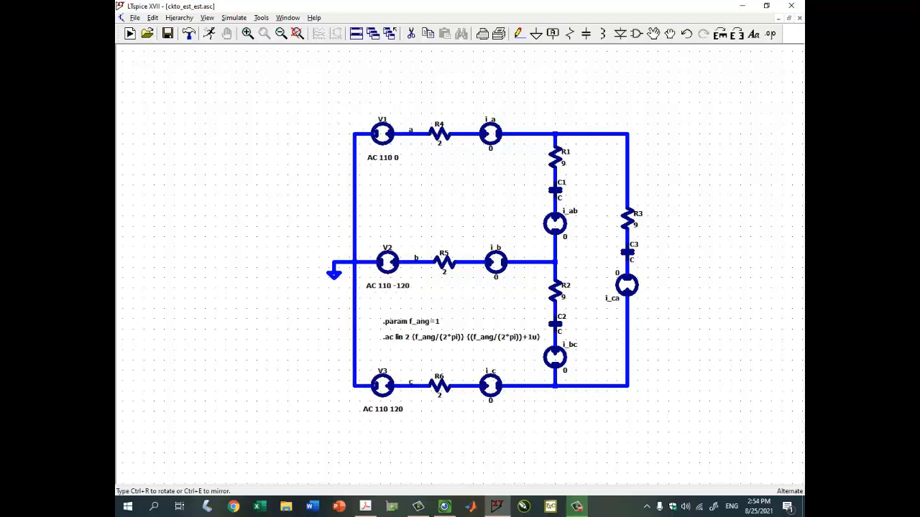
pyautogui.hotkey('ctrl', 'z')
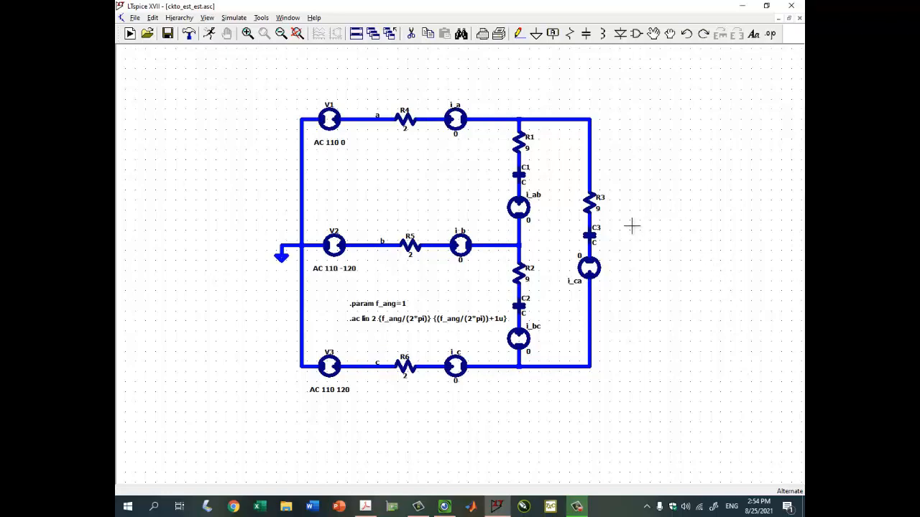
# Set the capacitance of the load capacitors C1, C2 and C3 to {1/(6*f_ang)}.
pyautogui.scroll(2, 555, 209)
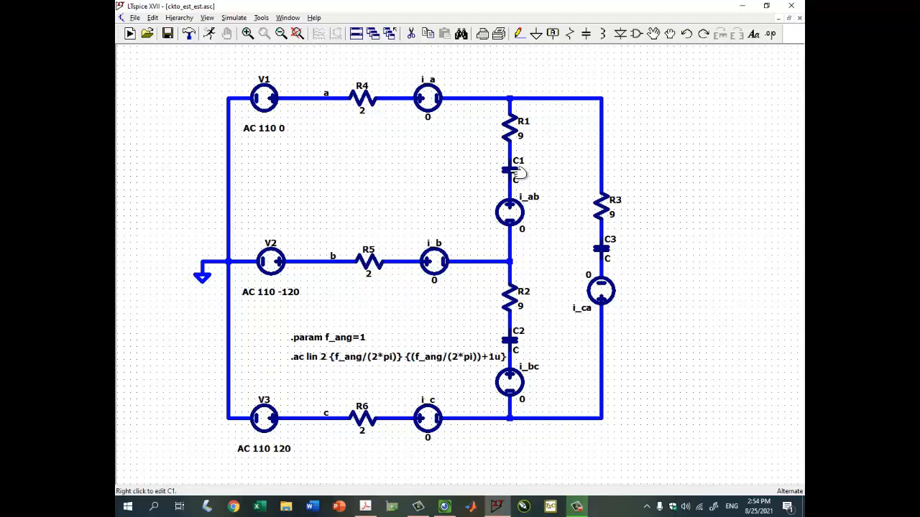
pyautogui.rightClick(519, 171)
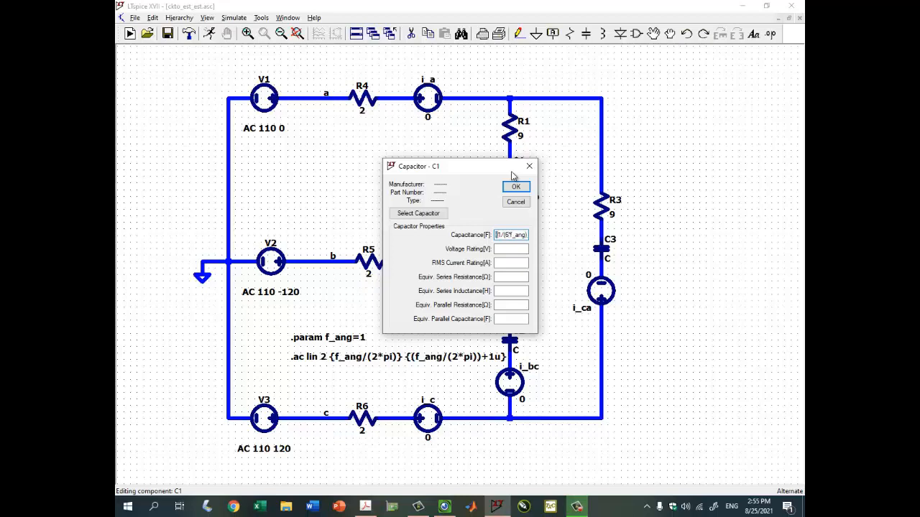
pyautogui.click(515, 186)
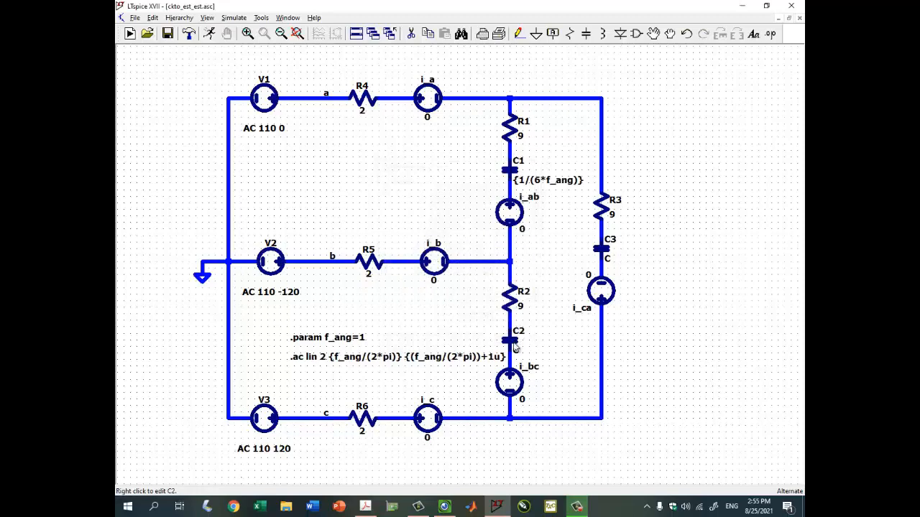
pyautogui.rightClick(511, 342)
pyautogui.write('{1/(6*f_ang)}')
pyautogui.press('Return')
pyautogui.rightClick(607, 248)
pyautogui.press('Return')
pyautogui.rightClick(603, 253)
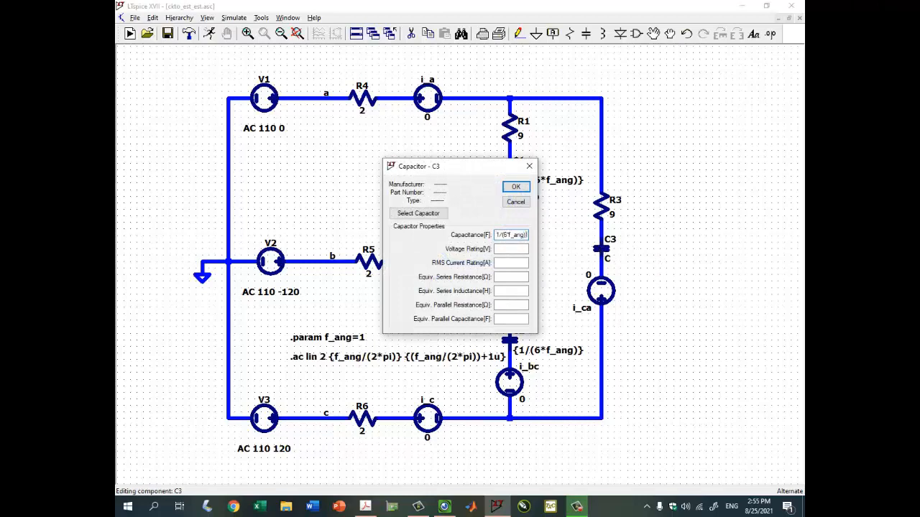
pyautogui.press('Return')
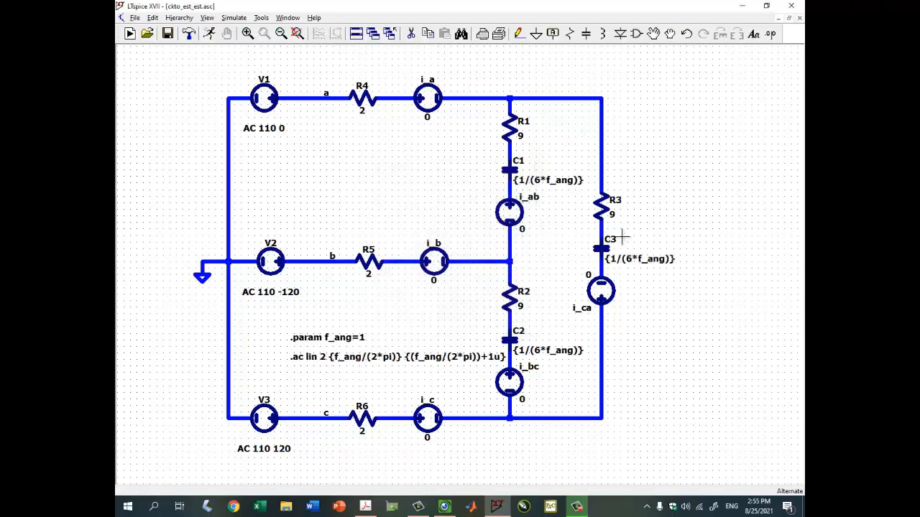
# Run the AC simulation, check the handwritten problem in the Visualizer, and plot the current through source i_a in LTspice.
pyautogui.click(210, 34)
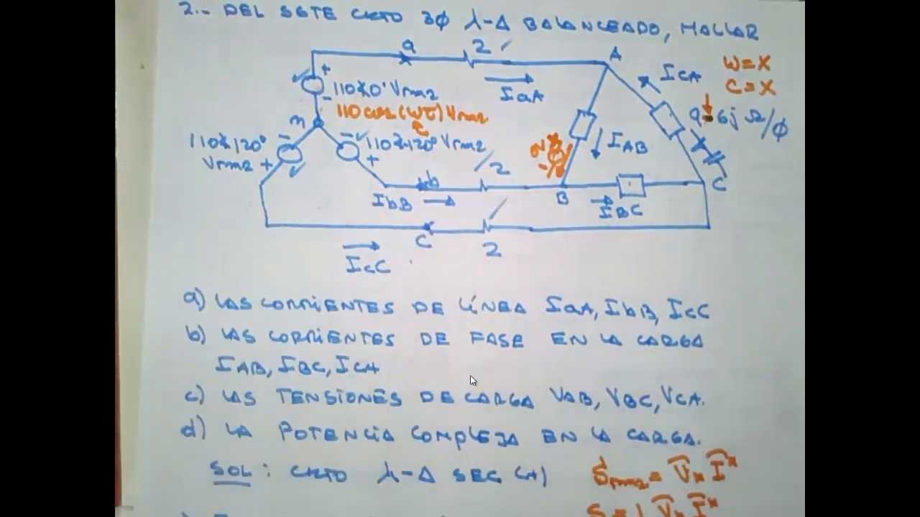
pyautogui.moveTo(602, 209)
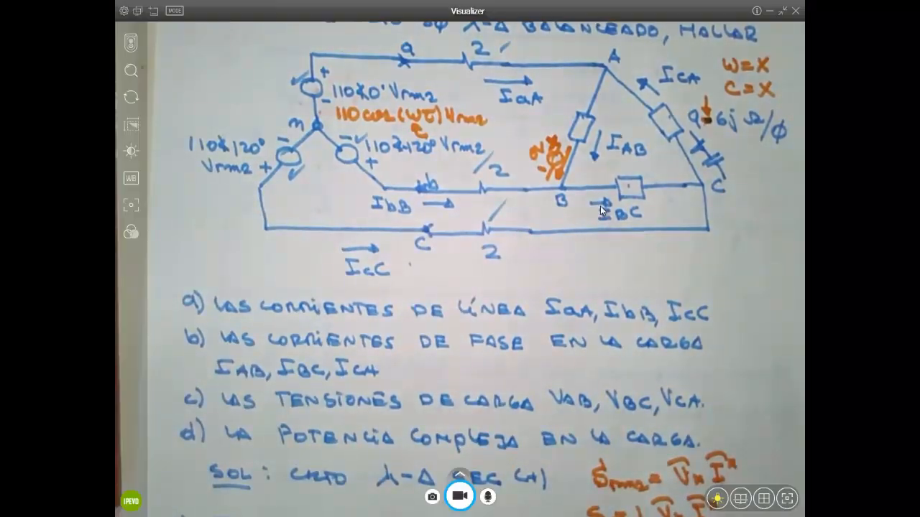
pyautogui.click(769, 11)
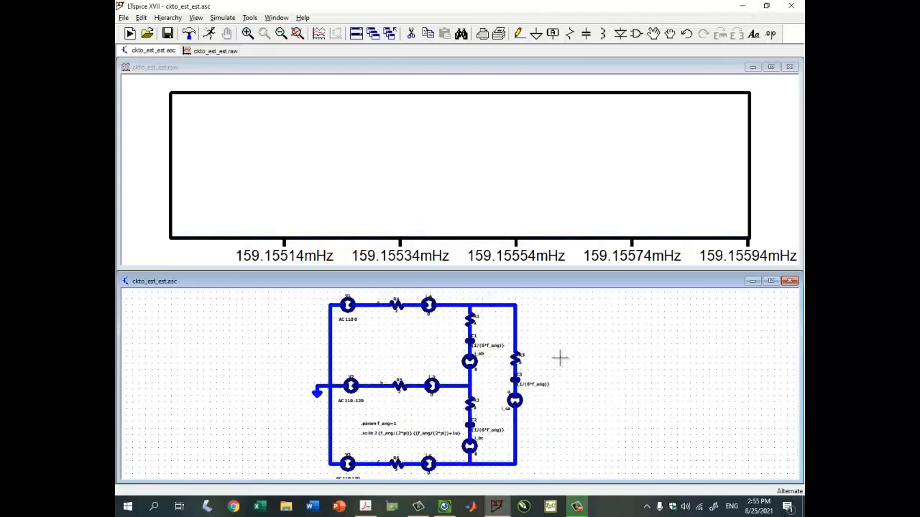
pyautogui.moveTo(572, 329); pyautogui.dragTo(566, 344)
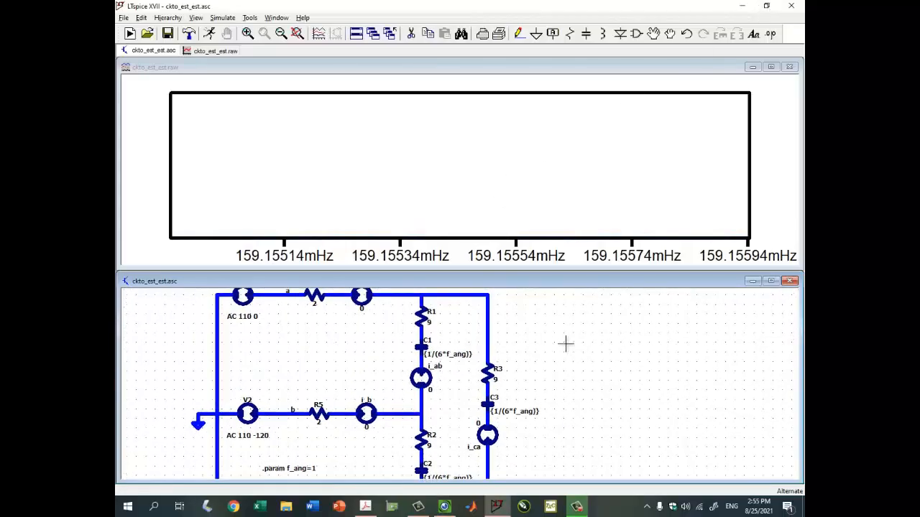
pyautogui.moveTo(366, 339); pyautogui.dragTo(362, 363)
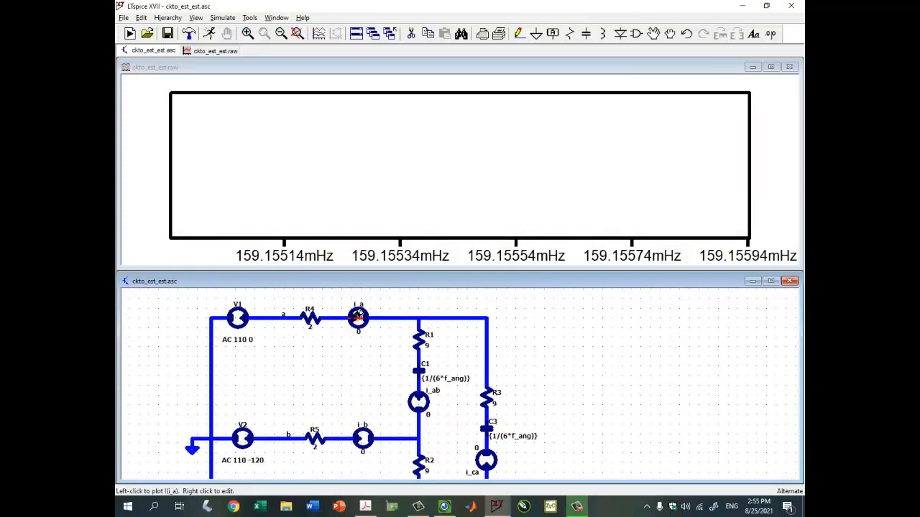
pyautogui.click(358, 317)
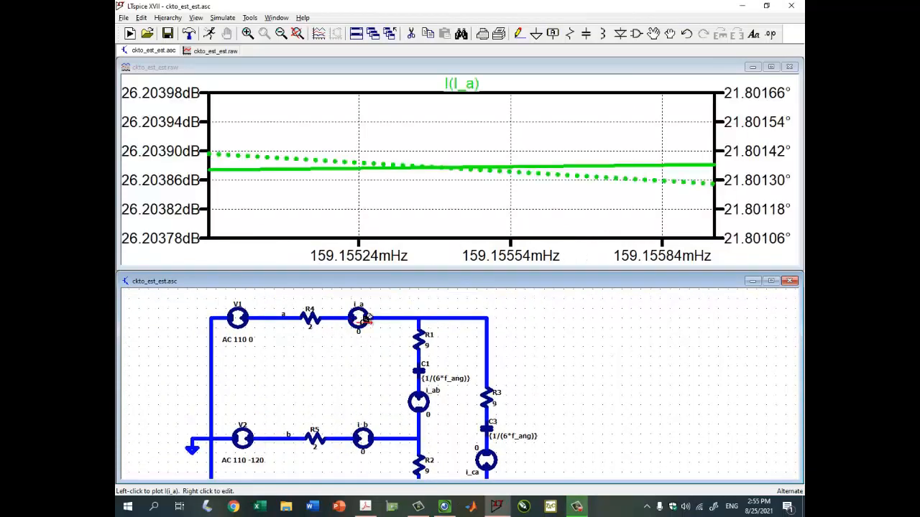
# Maximize the waveform window and set the magnitude axis to the Linear representation.
pyautogui.click(770, 67)
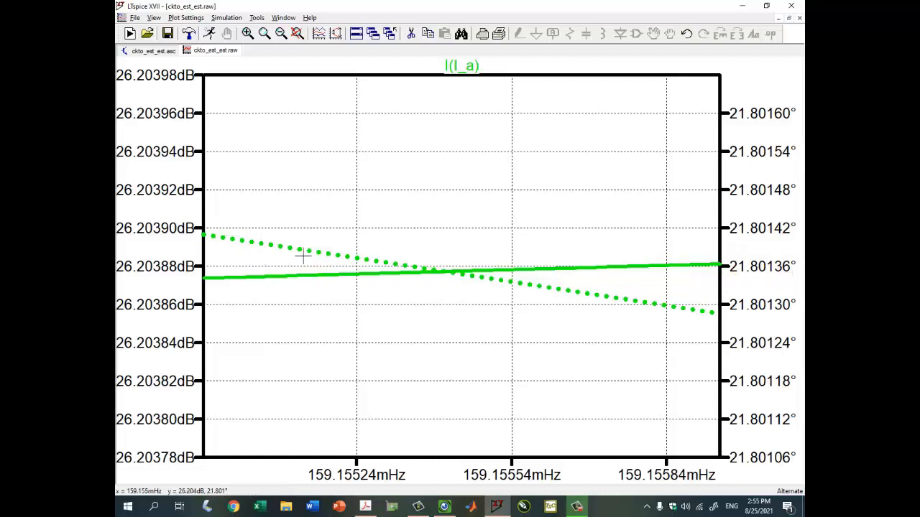
pyautogui.rightClick(171, 271)
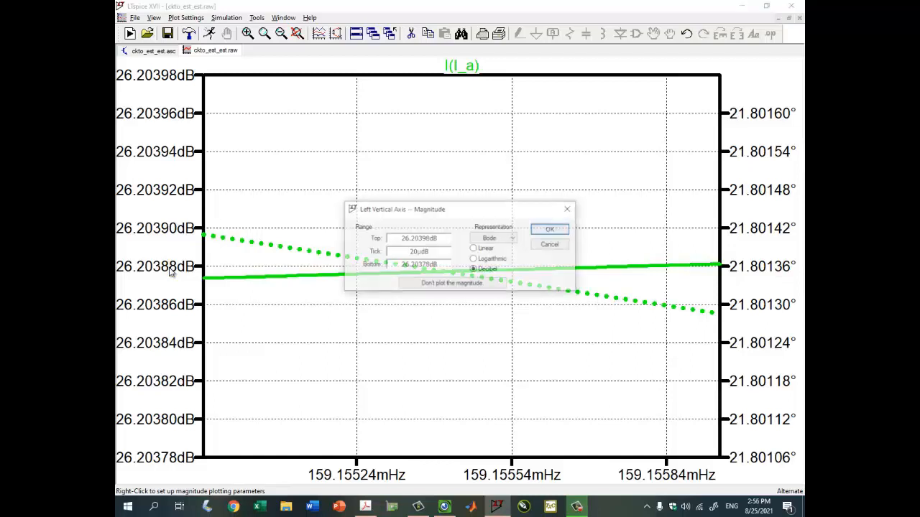
pyautogui.click(474, 248)
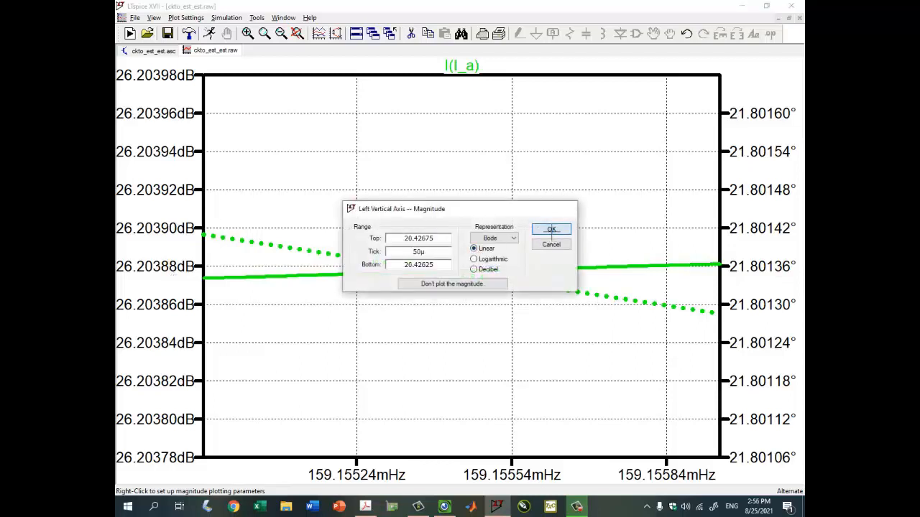
pyautogui.click(551, 229)
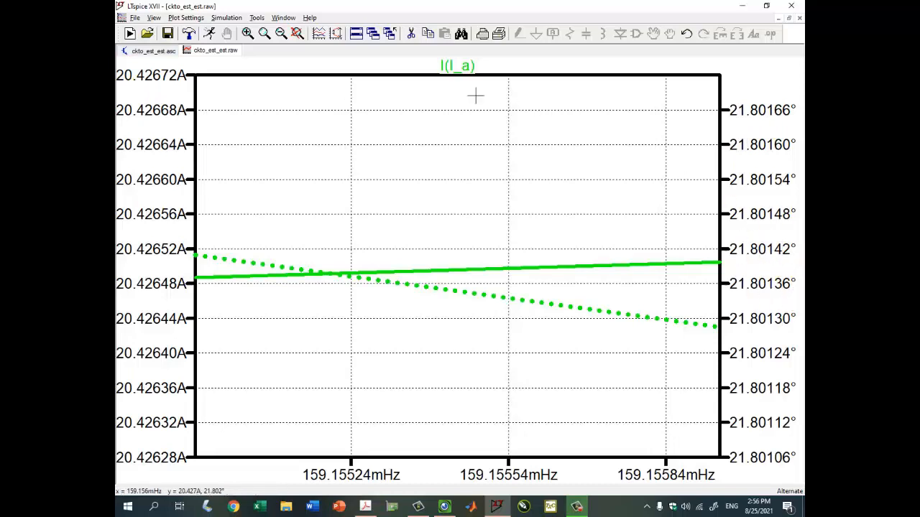
# Read magnitude and phase of I(I_a) with a cursor near the upper frequency end and compare them with handwritten IaA in the Visualizer.
pyautogui.click(469, 66)
pyautogui.moveTo(662, 345); pyautogui.dragTo(549, 104)
pyautogui.moveTo(462, 270)
pyautogui.mouseDown()
pyautogui.moveTo(396, 260)
pyautogui.moveTo(359, 273)
pyautogui.moveTo(201, 277)
pyautogui.moveTo(692, 262)
pyautogui.mouseUp()
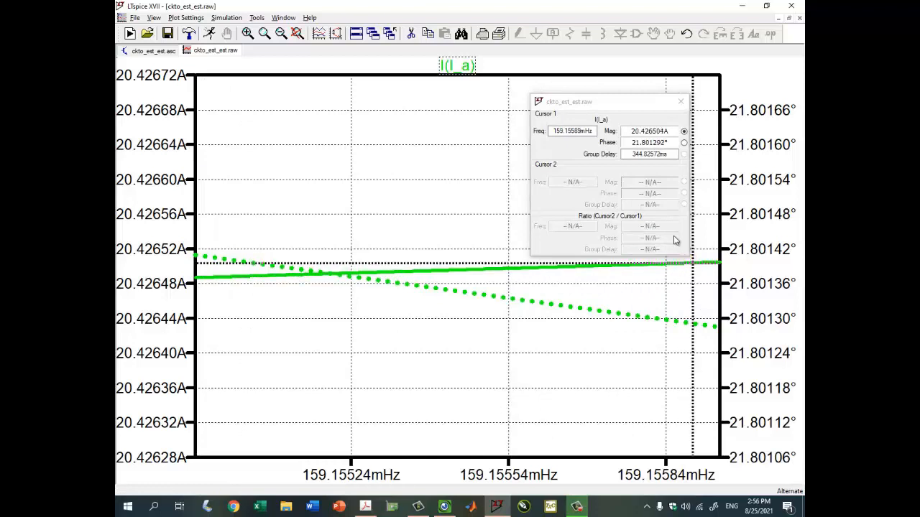
pyautogui.moveTo(632, 131)
pyautogui.mouseDown()
pyautogui.moveTo(651, 129)
pyautogui.moveTo(644, 143)
pyautogui.mouseUp()
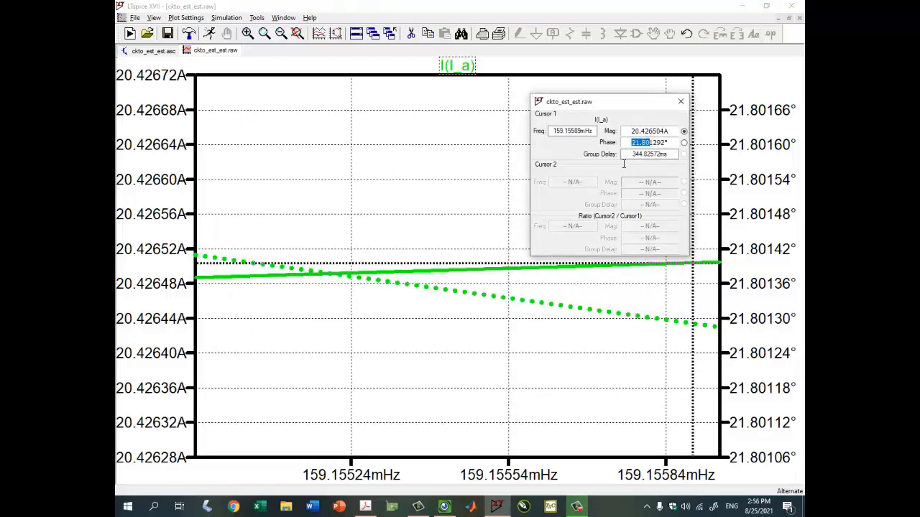
pyautogui.click(444, 506)
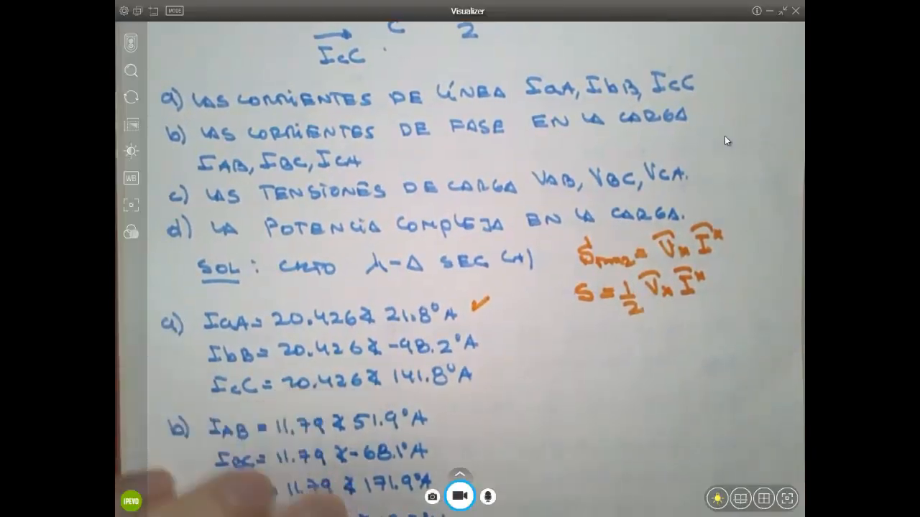
pyautogui.click(768, 10)
pyautogui.click(681, 101)
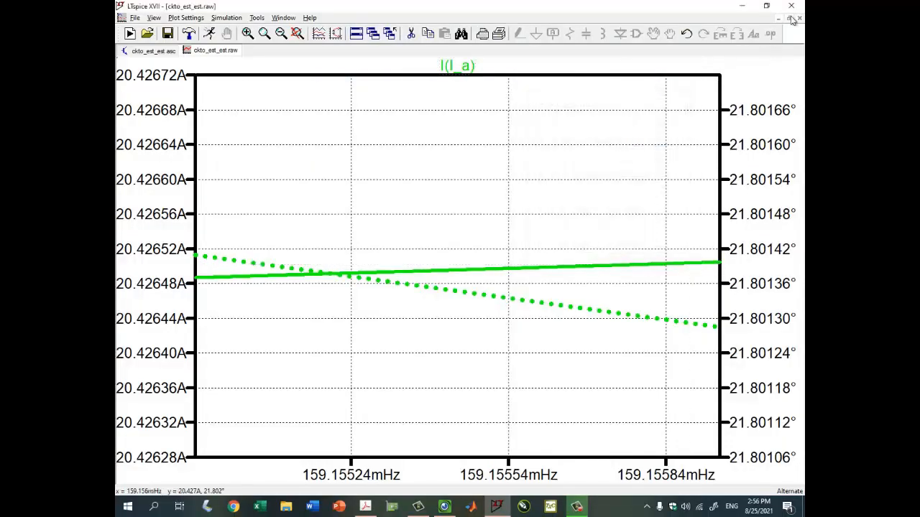
# Restore the tiled windows, delete the I(I_a) trace and plot the current through source i_b.
pyautogui.click(789, 18)
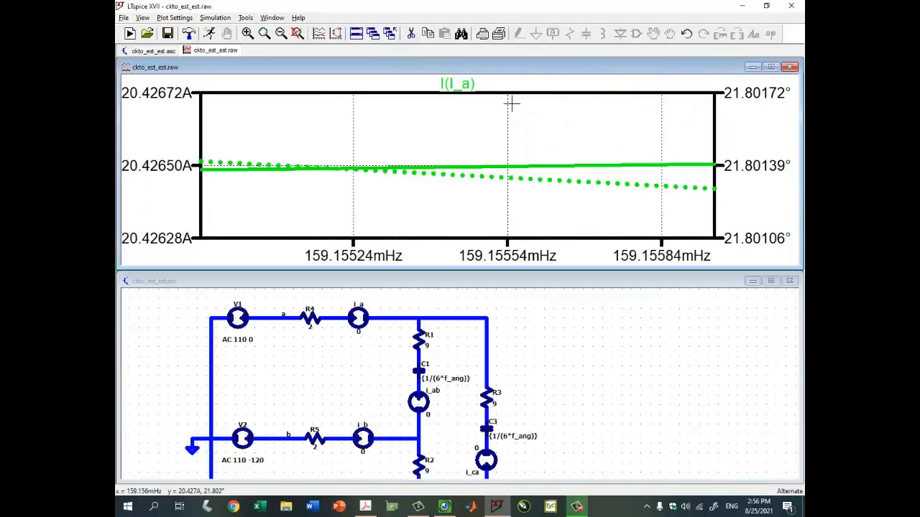
pyautogui.press('Delete')
pyautogui.click(466, 84)
pyautogui.click(511, 366)
pyautogui.scroll(2, 366, 408)
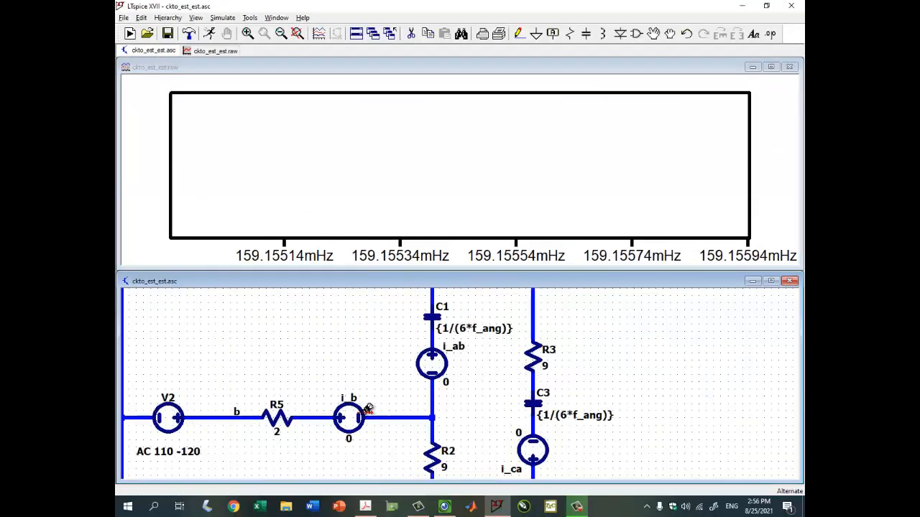
pyautogui.click(367, 408)
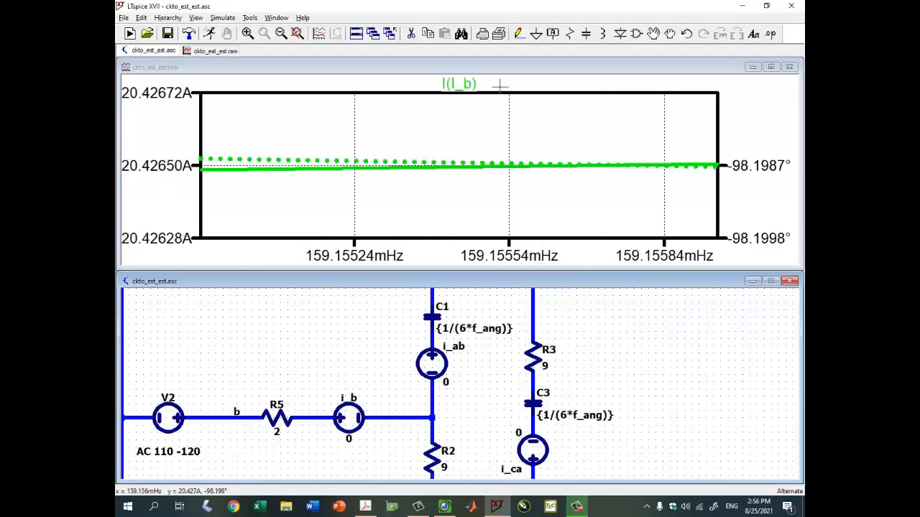
# Read magnitude and phase of I(I_b) with a cursor near the upper frequency end and compare them with handwritten IbB in the Visualizer.
pyautogui.click(770, 67)
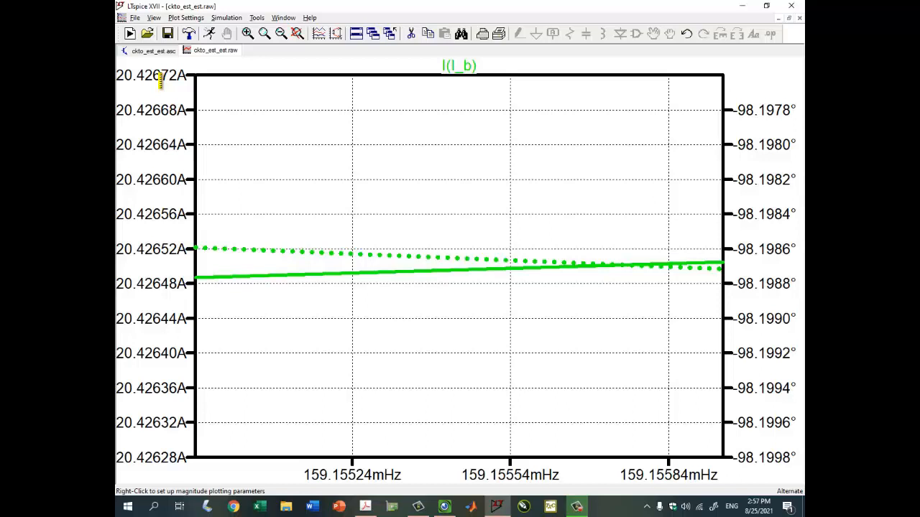
pyautogui.click(464, 66)
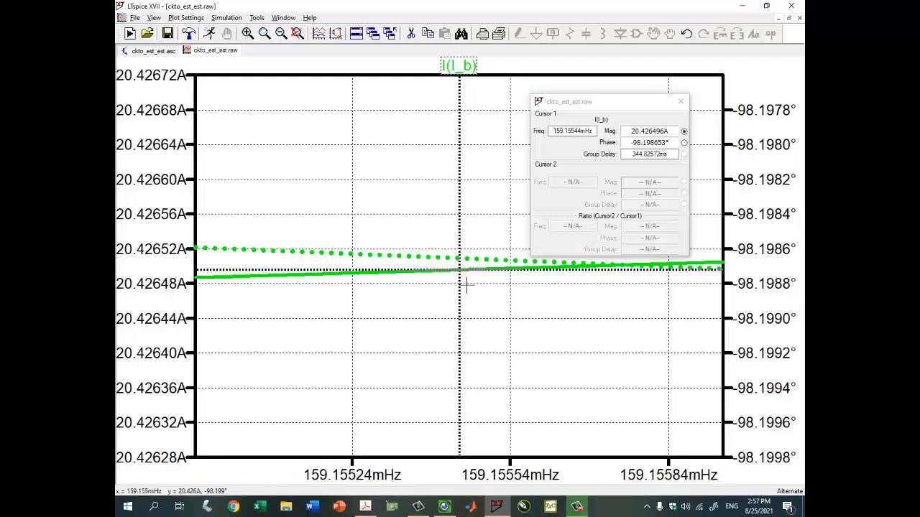
pyautogui.moveTo(460, 271); pyautogui.dragTo(718, 268)
pyautogui.moveTo(633, 131); pyautogui.dragTo(654, 143)
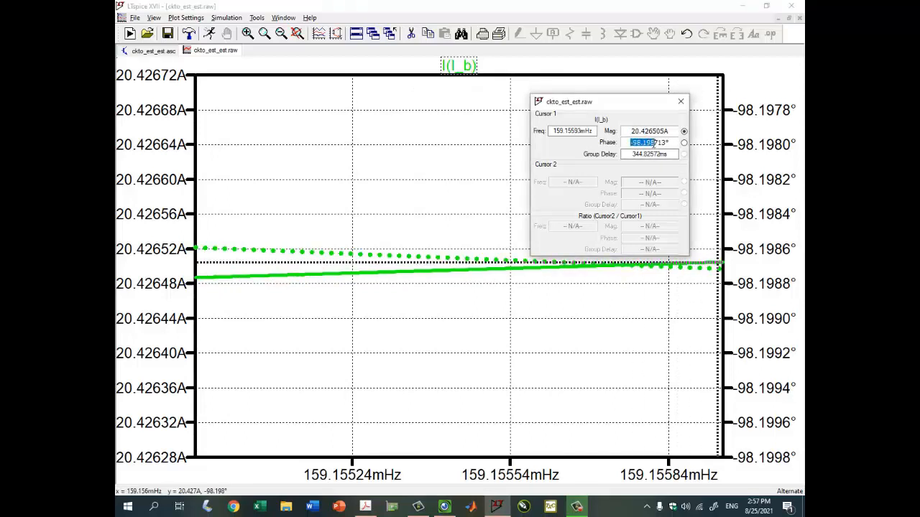
pyautogui.click(444, 507)
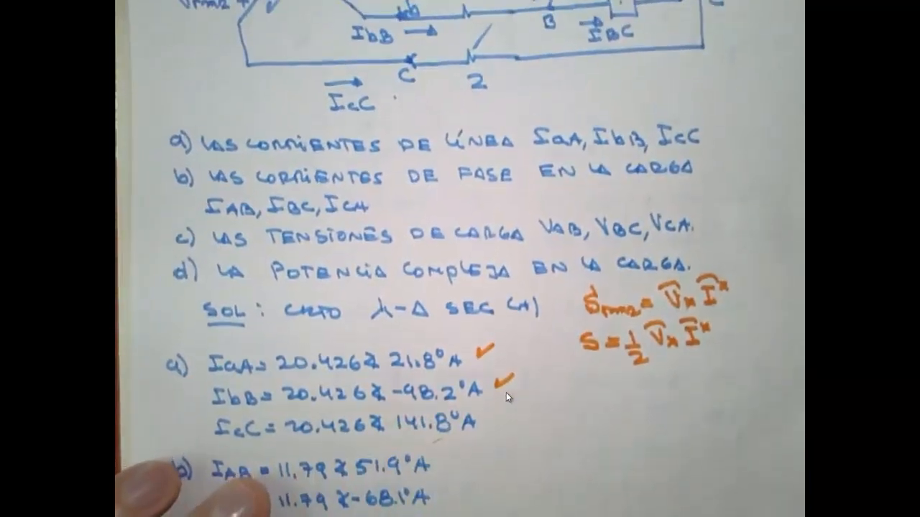
pyautogui.moveTo(726, 137)
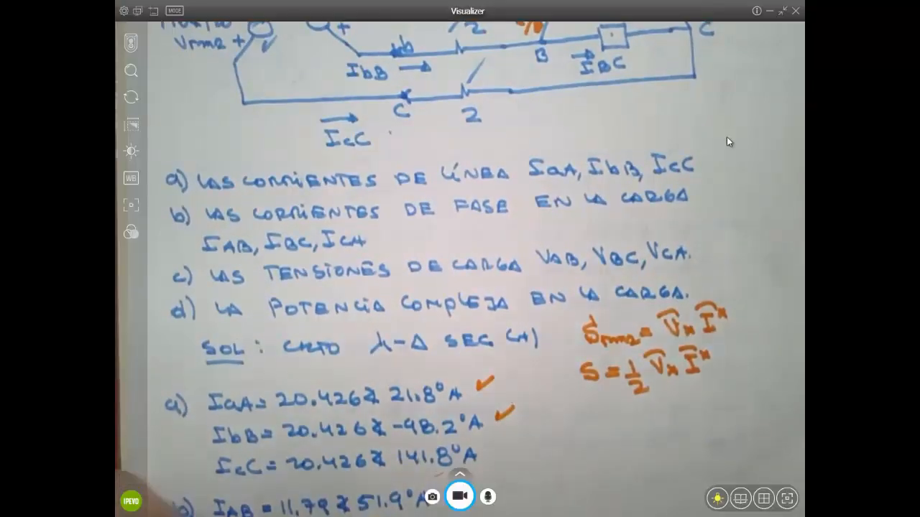
pyautogui.click(769, 10)
# Replace the plotted I(I_b) trace with I(I_c) and locate source i_c in the schematic.
pyautogui.click(545, 69)
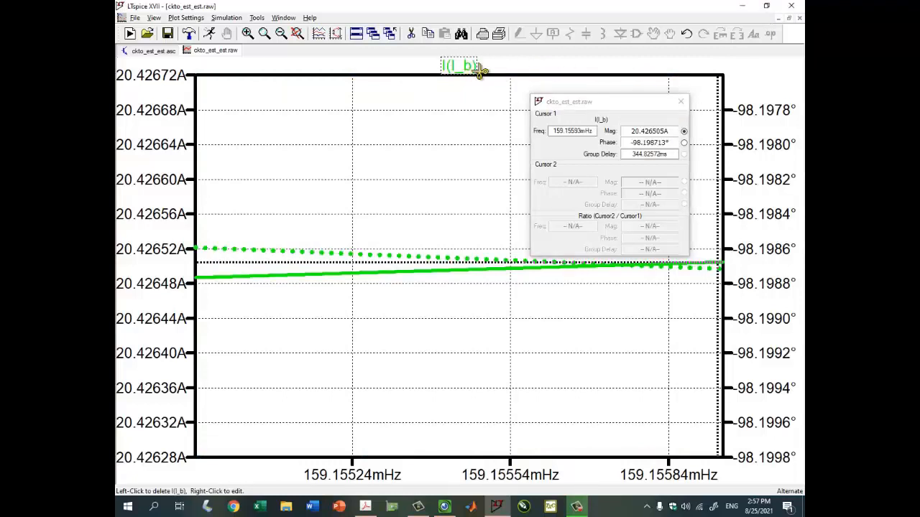
pyautogui.click(318, 34)
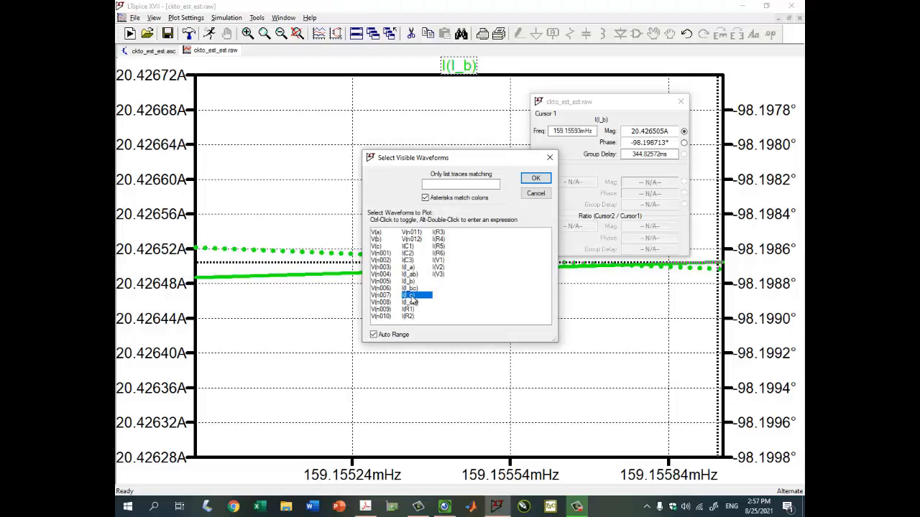
pyautogui.click(536, 178)
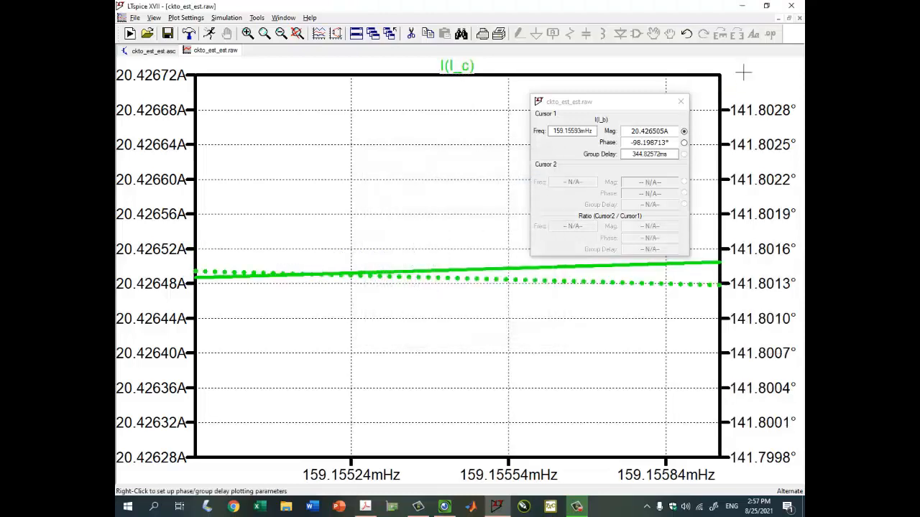
pyautogui.click(789, 17)
pyautogui.click(366, 370)
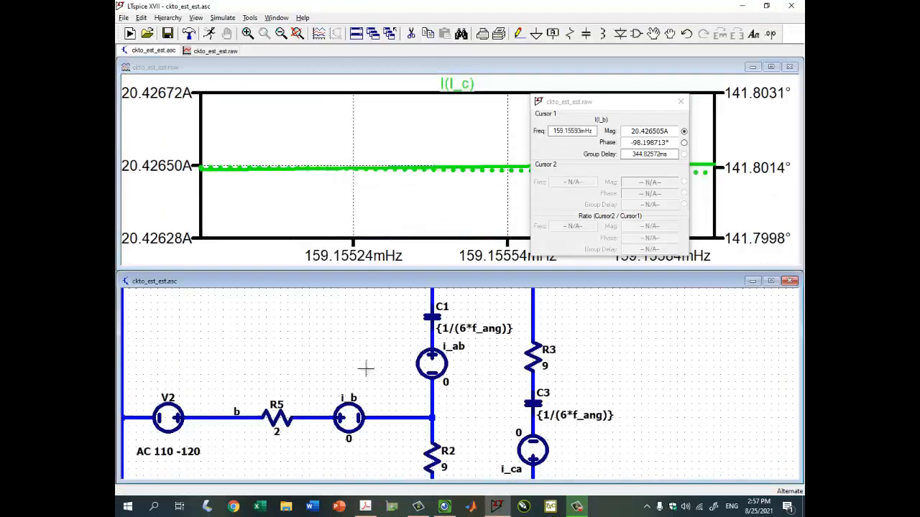
pyautogui.scroll(-5, 371, 333)
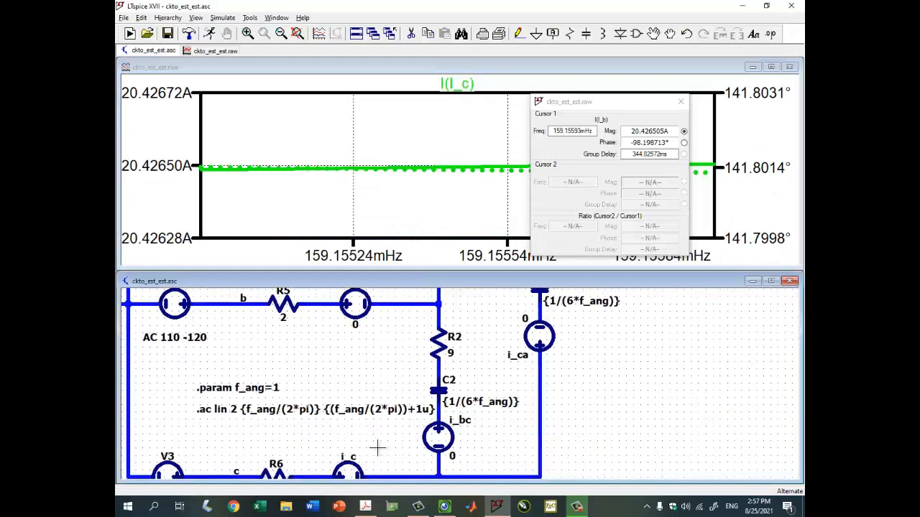
pyautogui.scroll(-2, 370, 431)
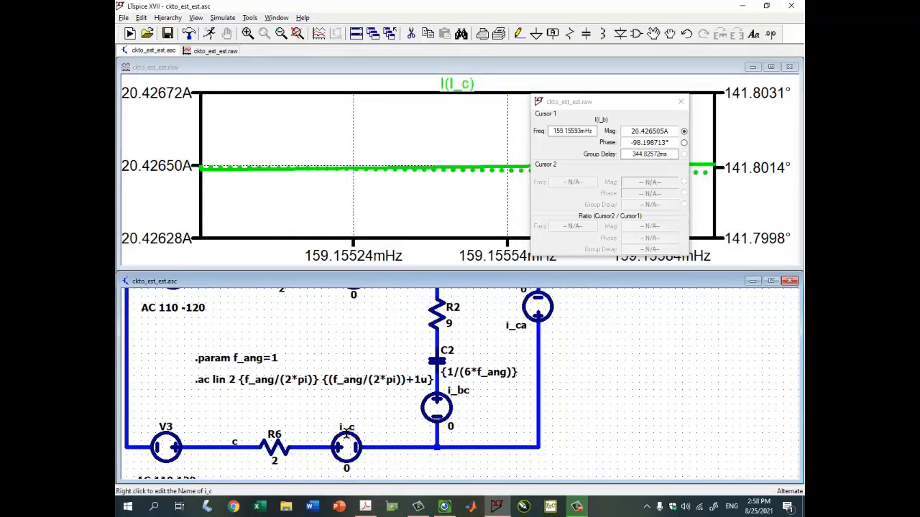
# Read magnitude and phase of I(I_c) with a cursor near the upper frequency end and compare them with handwritten IcC in the Visualizer.
pyautogui.click(770, 68)
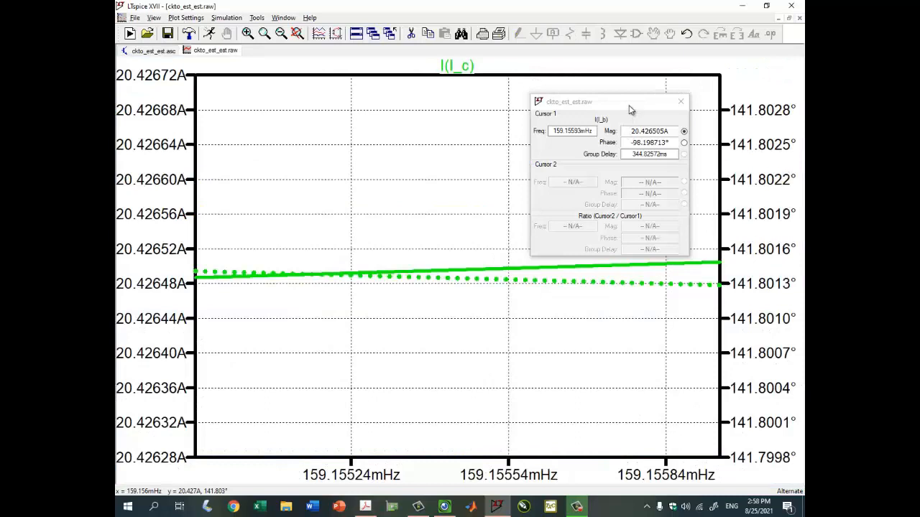
pyautogui.moveTo(629, 104); pyautogui.dragTo(588, 93)
pyautogui.click(457, 66)
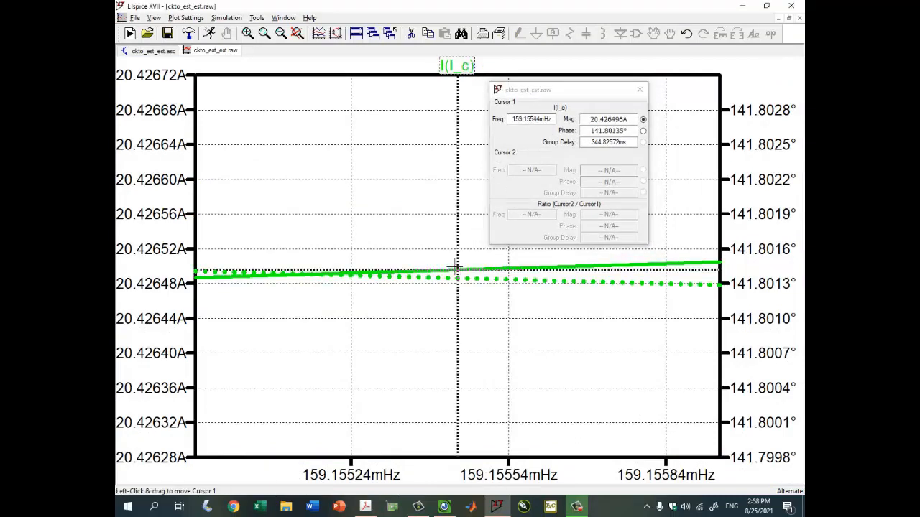
pyautogui.moveTo(455, 268)
pyautogui.mouseDown()
pyautogui.moveTo(205, 275)
pyautogui.moveTo(518, 273)
pyautogui.moveTo(709, 257)
pyautogui.moveTo(657, 262)
pyautogui.moveTo(670, 261)
pyautogui.mouseUp()
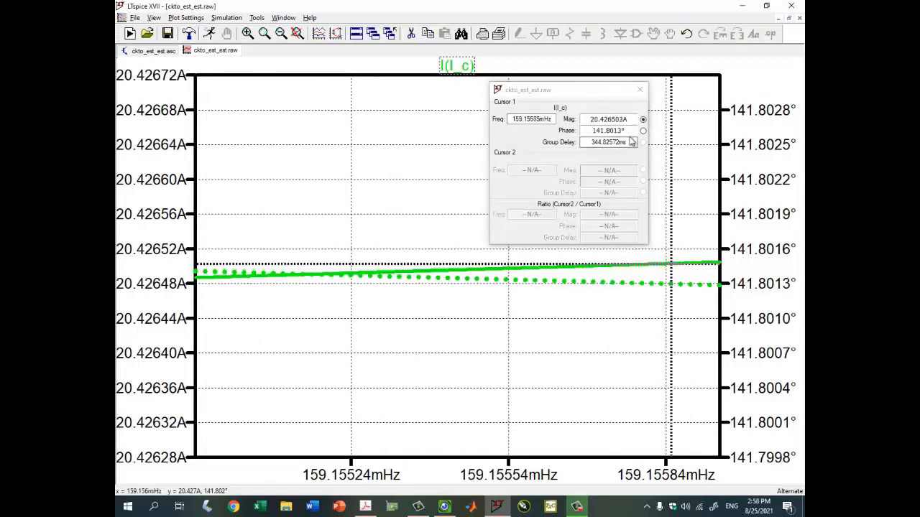
pyautogui.moveTo(625, 131); pyautogui.dragTo(608, 131)
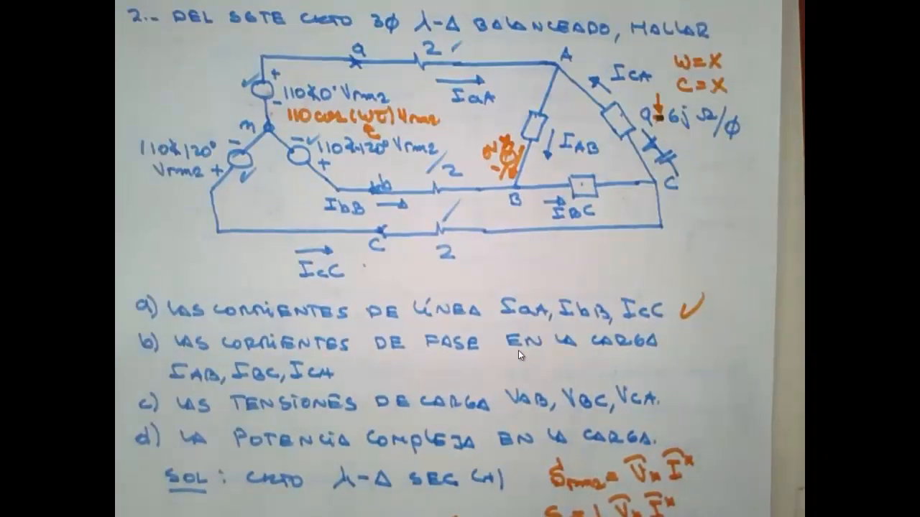
pyautogui.moveTo(556, 248)
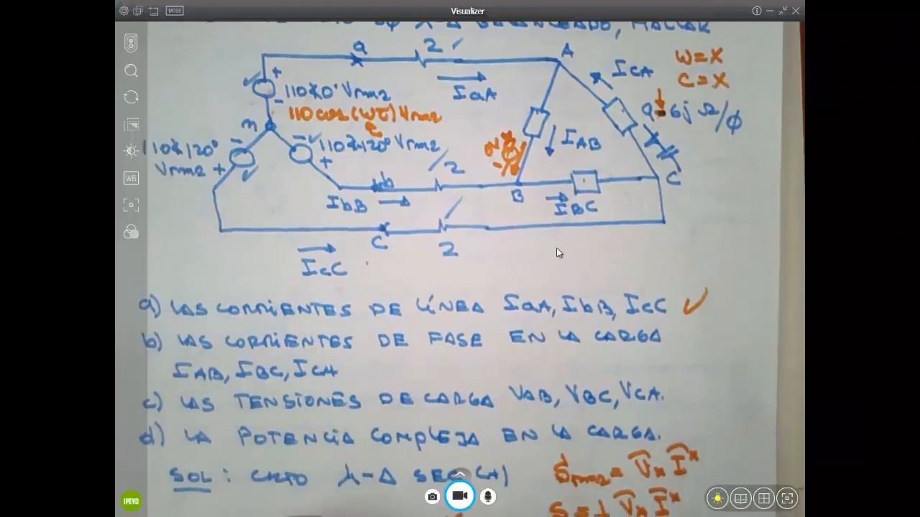
pyautogui.click(770, 12)
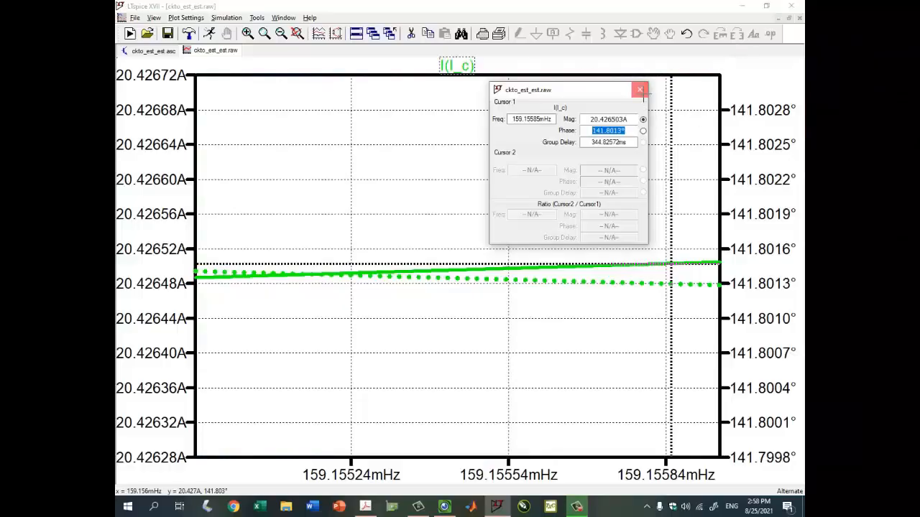
pyautogui.click(639, 90)
# Delete the I(I_c) trace, restore the tiled windows and plot the current through source i_ab.
pyautogui.press('F5')
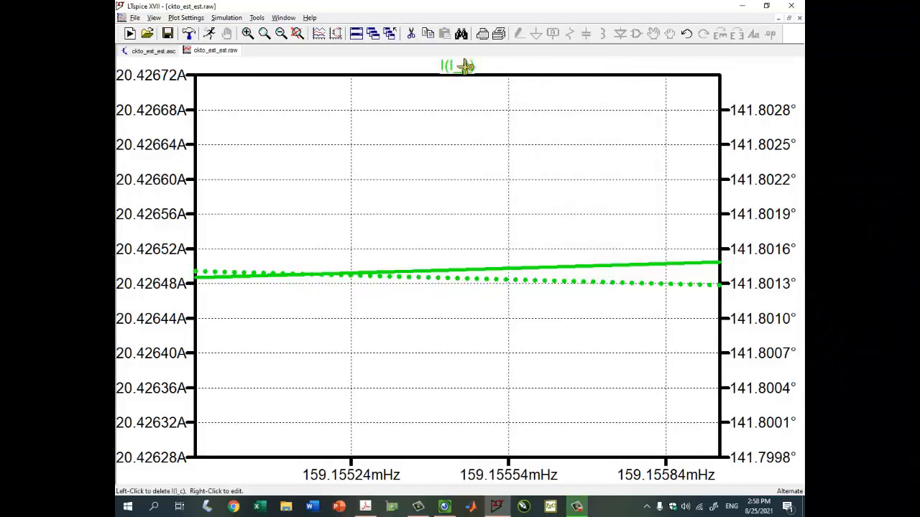
pyautogui.click(466, 66)
pyautogui.click(789, 18)
pyautogui.click(630, 345)
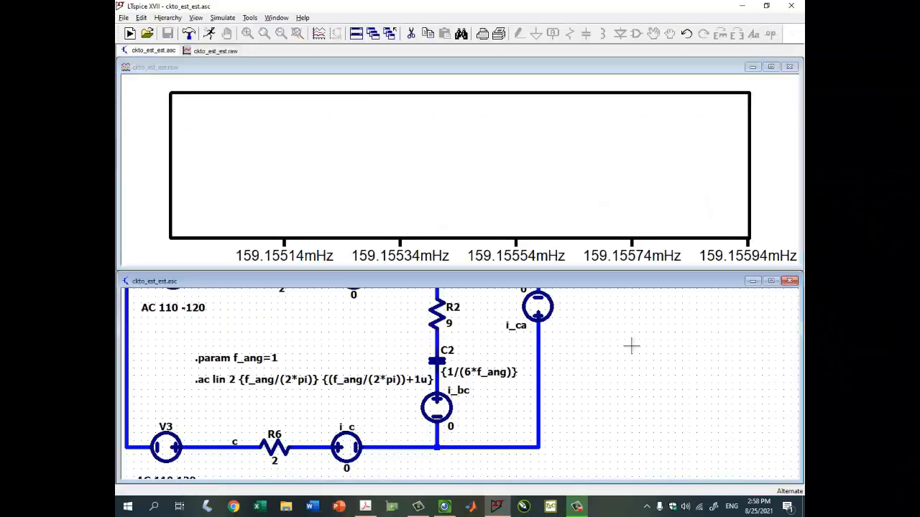
pyautogui.moveTo(631, 345); pyautogui.dragTo(626, 417)
pyautogui.moveTo(667, 353); pyautogui.dragTo(664, 403)
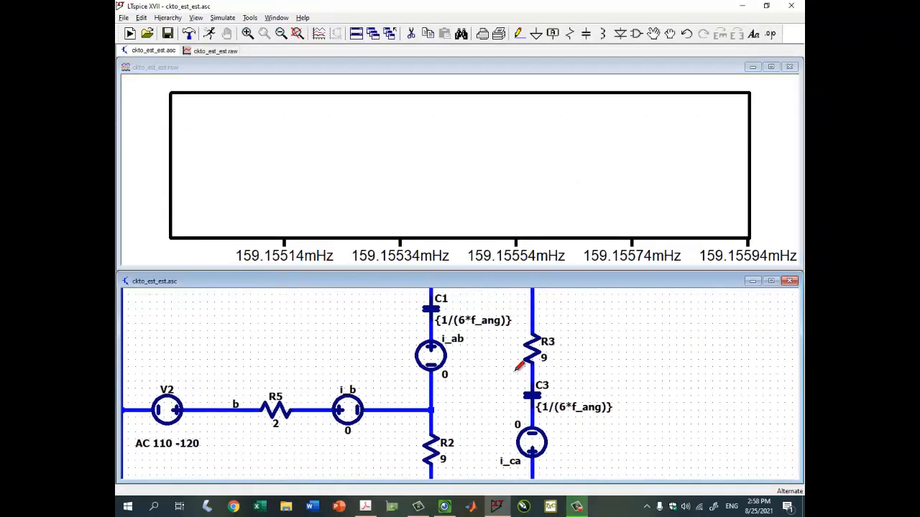
pyautogui.moveTo(498, 391); pyautogui.dragTo(495, 417)
pyautogui.click(430, 372)
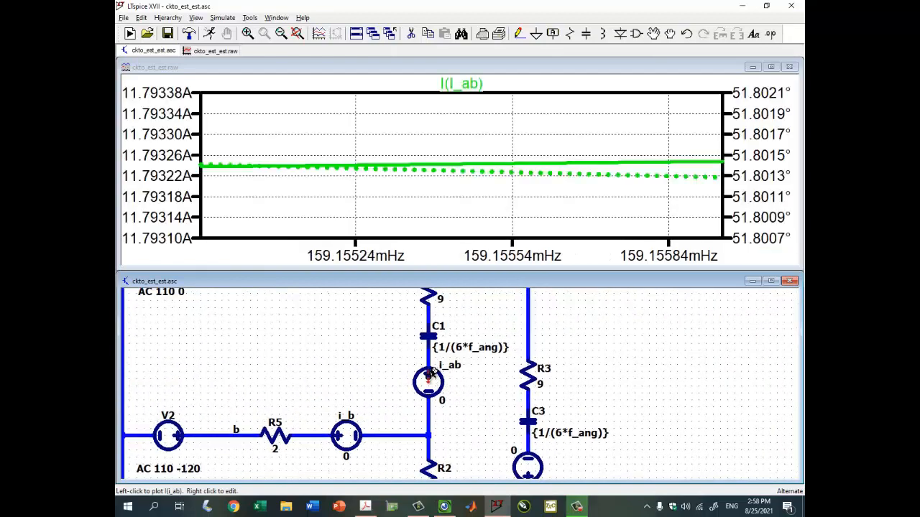
# Read magnitude and phase of I(I_ab) in the maximized plot with a cursor near the upper frequency end.
pyautogui.click(770, 67)
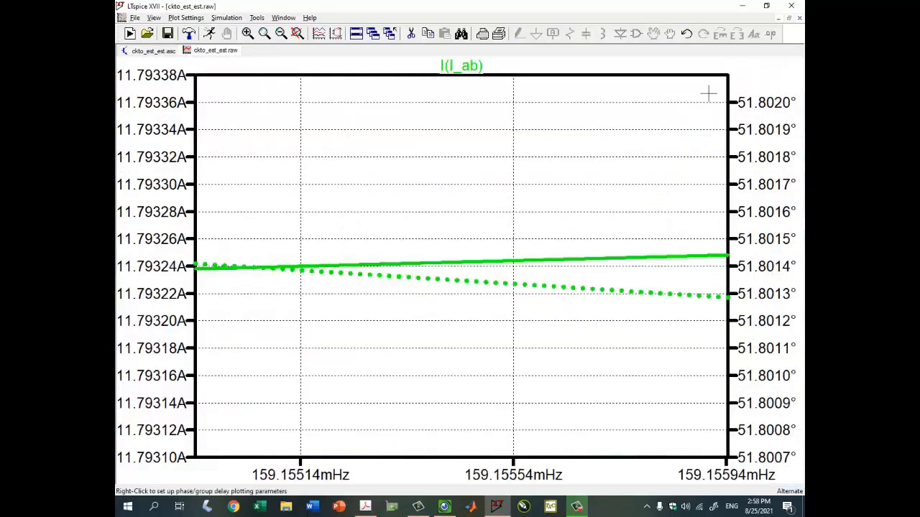
pyautogui.click(483, 69)
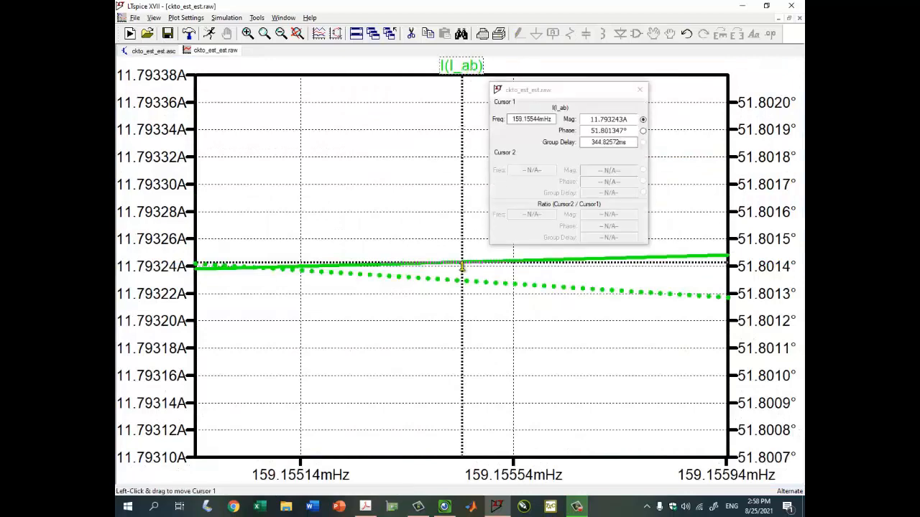
pyautogui.moveTo(428, 258); pyautogui.dragTo(710, 262)
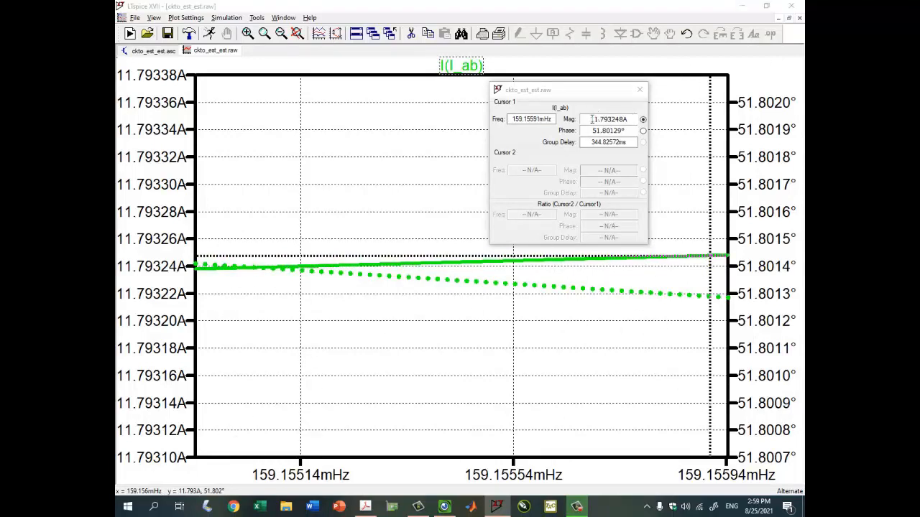
pyautogui.moveTo(592, 119); pyautogui.dragTo(609, 120)
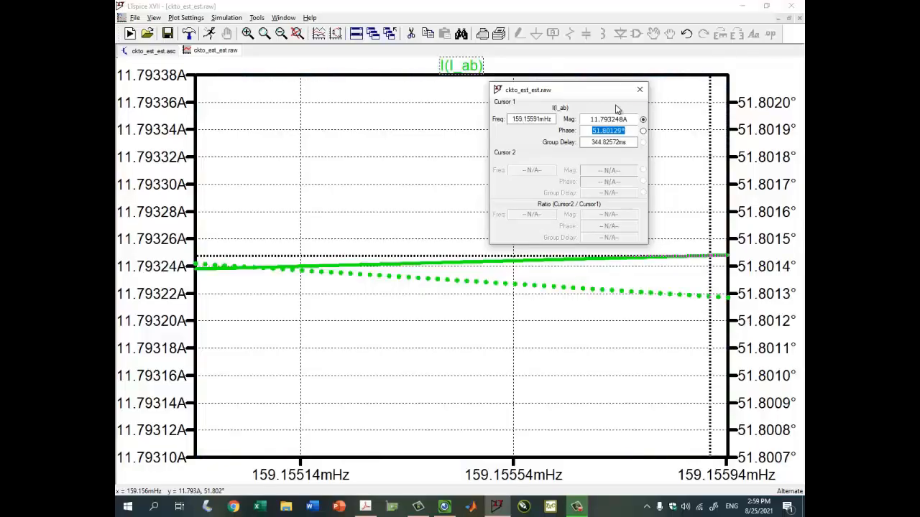
pyautogui.press('Escape')
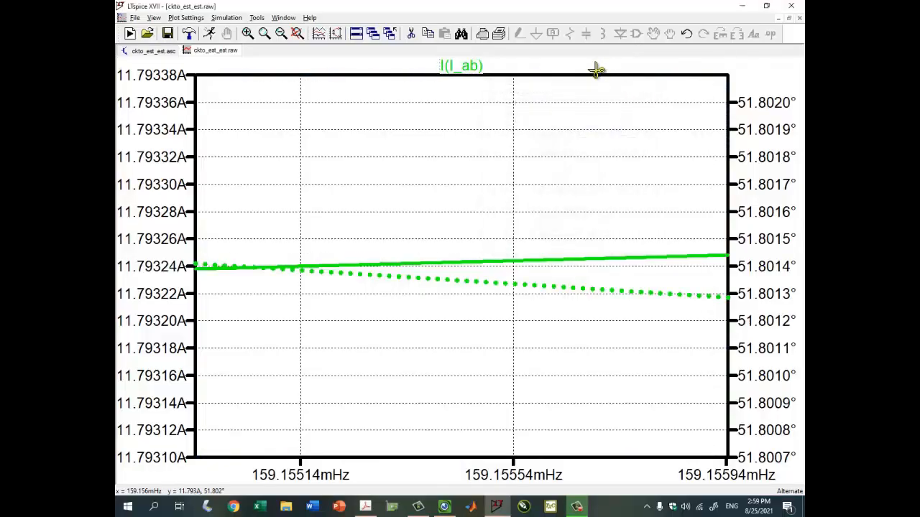
# Delete the I(I_ab) trace, add a second plot pane and restore the tiled windows.
pyautogui.click(475, 68)
pyautogui.rightClick(429, 210)
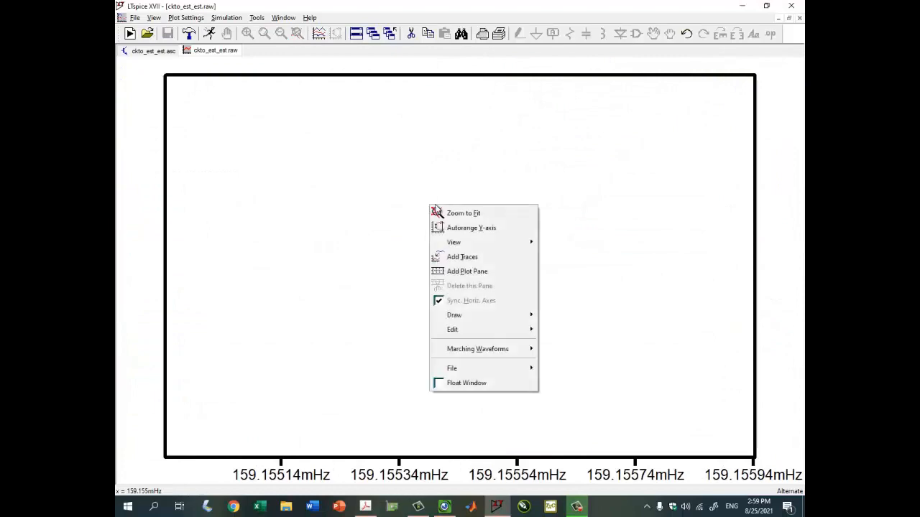
pyautogui.click(476, 269)
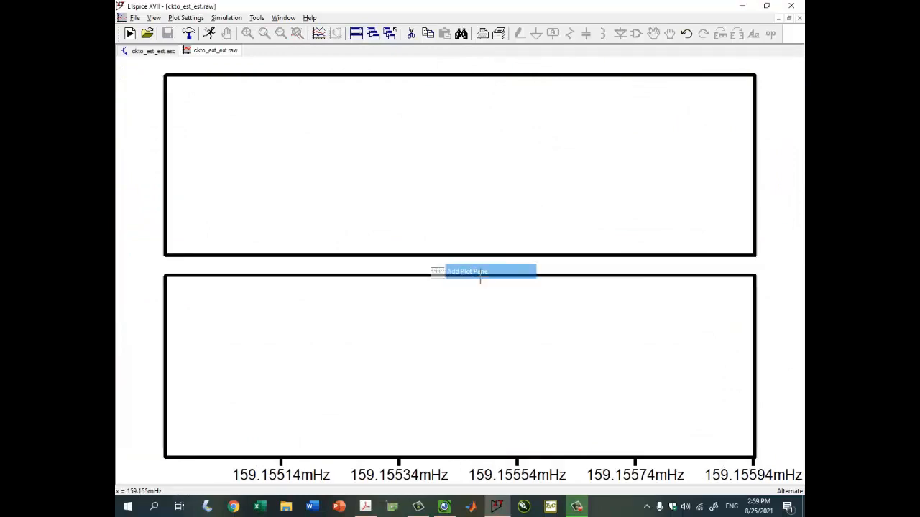
pyautogui.click(790, 19)
# Plot the currents through sources i_bc and i_ca, with I(I_bc) in the upper pane and I(I_ca) in the lower pane.
pyautogui.scroll(-4, 476, 376)
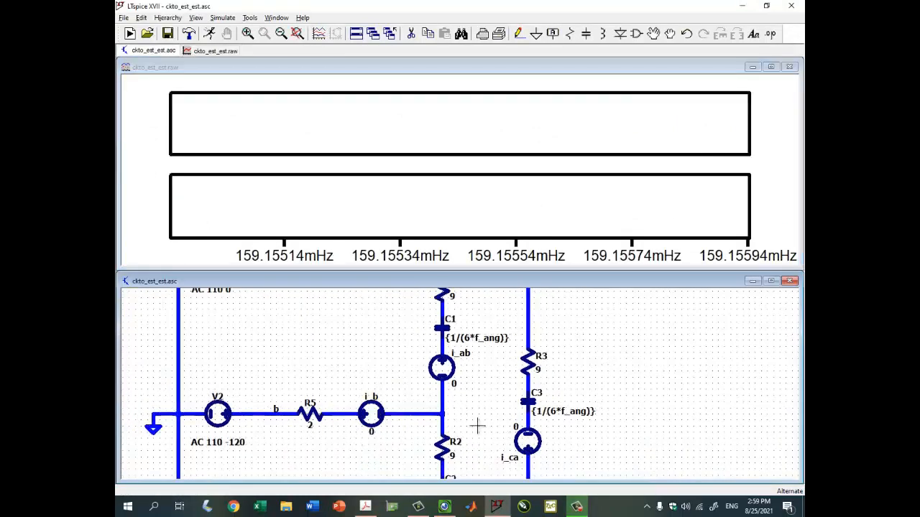
pyautogui.click(439, 431)
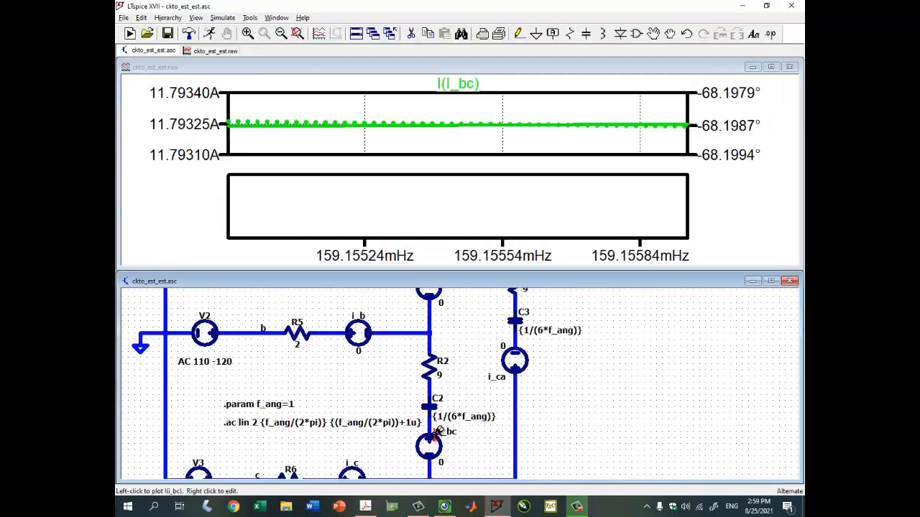
pyautogui.moveTo(608, 353); pyautogui.dragTo(612, 392)
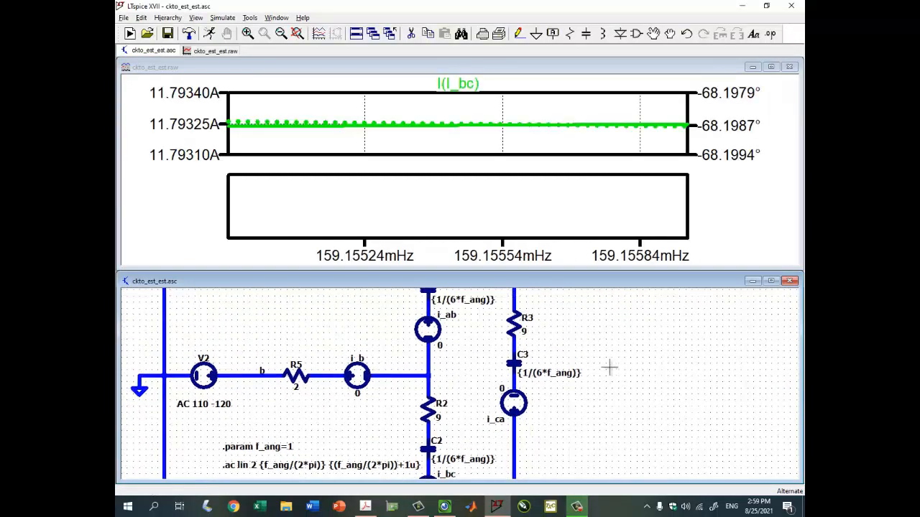
pyautogui.click(517, 408)
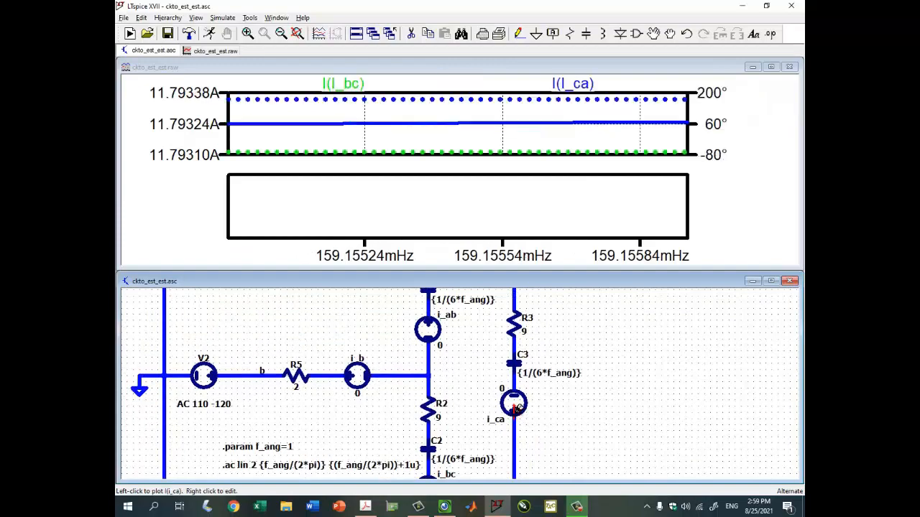
pyautogui.click(771, 66)
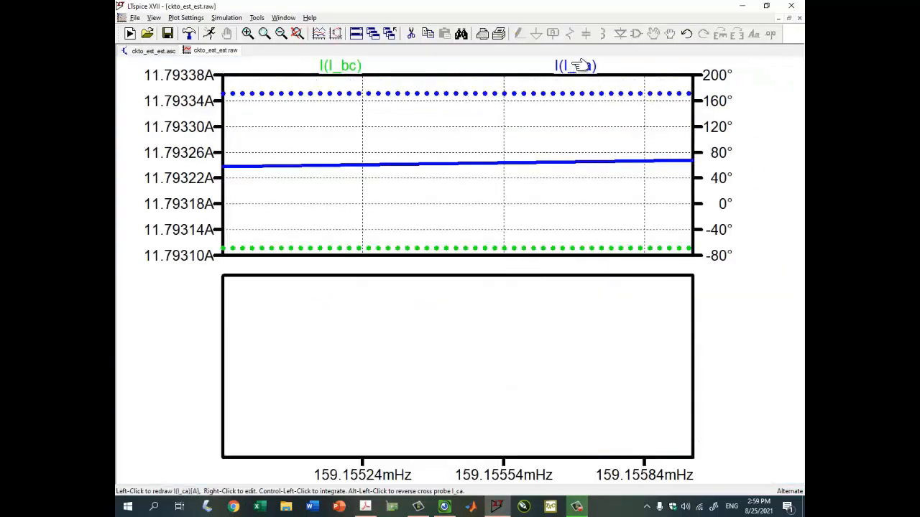
pyautogui.moveTo(575, 65)
pyautogui.mouseDown()
pyautogui.moveTo(550, 263)
pyautogui.moveTo(529, 313)
pyautogui.mouseUp()
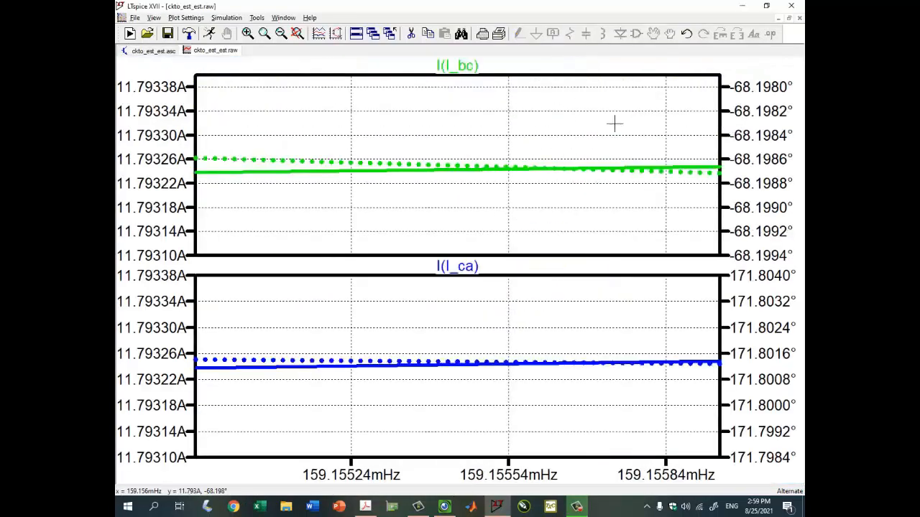
# Read magnitude and phase of I(I_bc) with a cursor near the upper frequency end and compare them with handwritten IBC in the Visualizer.
pyautogui.click(467, 66)
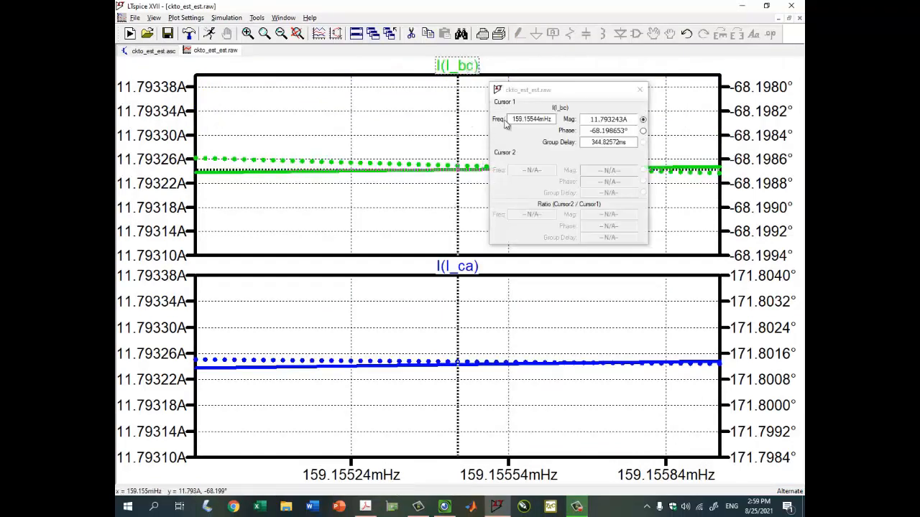
pyautogui.moveTo(457, 173)
pyautogui.mouseDown()
pyautogui.moveTo(214, 179)
pyautogui.moveTo(417, 187)
pyautogui.moveTo(531, 370)
pyautogui.moveTo(627, 171)
pyautogui.moveTo(688, 166)
pyautogui.mouseUp()
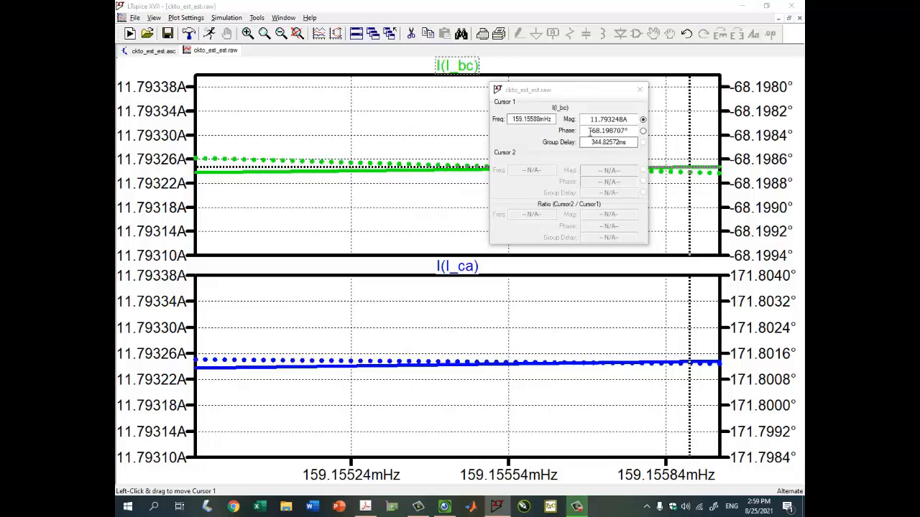
pyautogui.moveTo(589, 131); pyautogui.dragTo(608, 131)
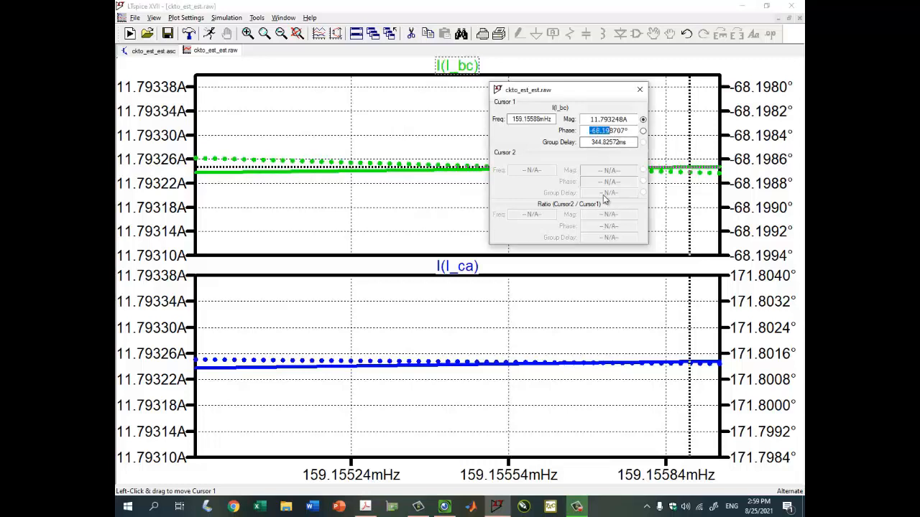
pyautogui.click(445, 506)
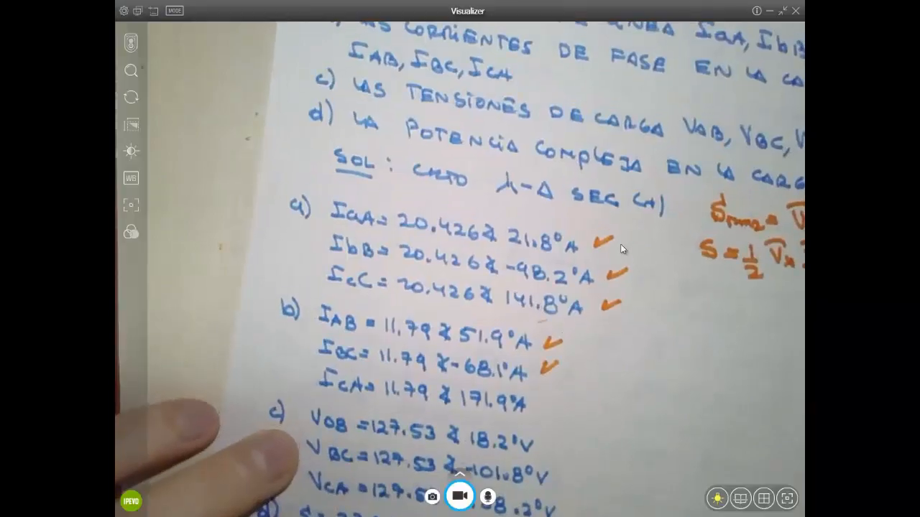
pyautogui.click(767, 12)
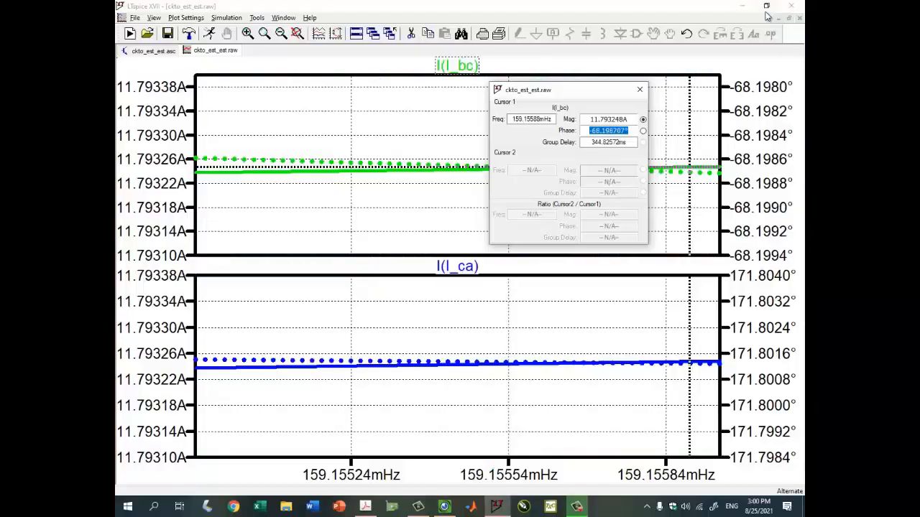
pyautogui.click(640, 89)
# Read magnitude and phase of I(I_ca) with a cursor near the upper frequency end and compare them with handwritten ICA in the Visualizer.
pyautogui.click(474, 269)
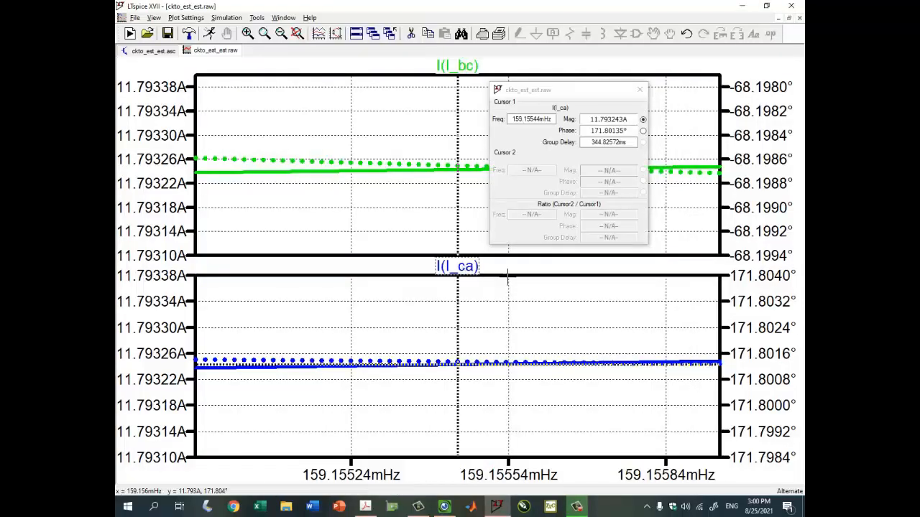
pyautogui.moveTo(458, 366)
pyautogui.mouseDown()
pyautogui.moveTo(211, 368)
pyautogui.moveTo(708, 370)
pyautogui.moveTo(693, 368)
pyautogui.mouseUp()
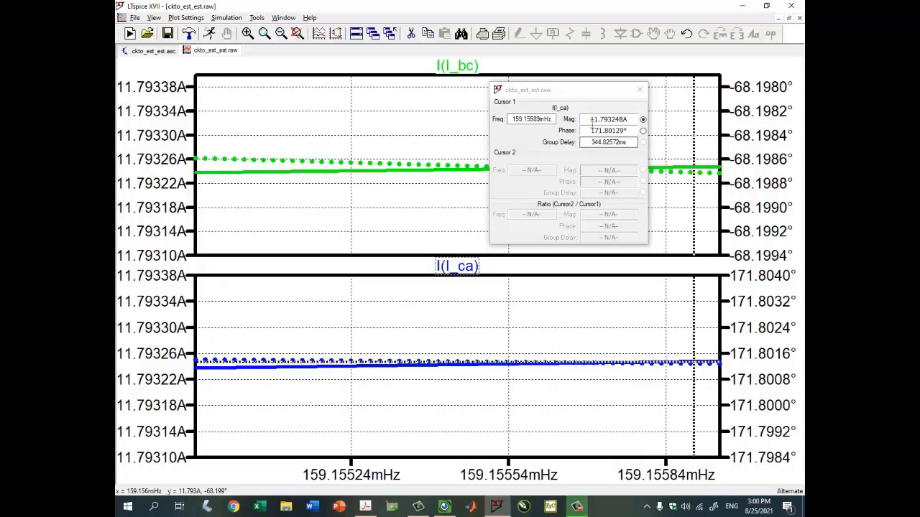
pyautogui.moveTo(592, 119); pyautogui.dragTo(606, 127)
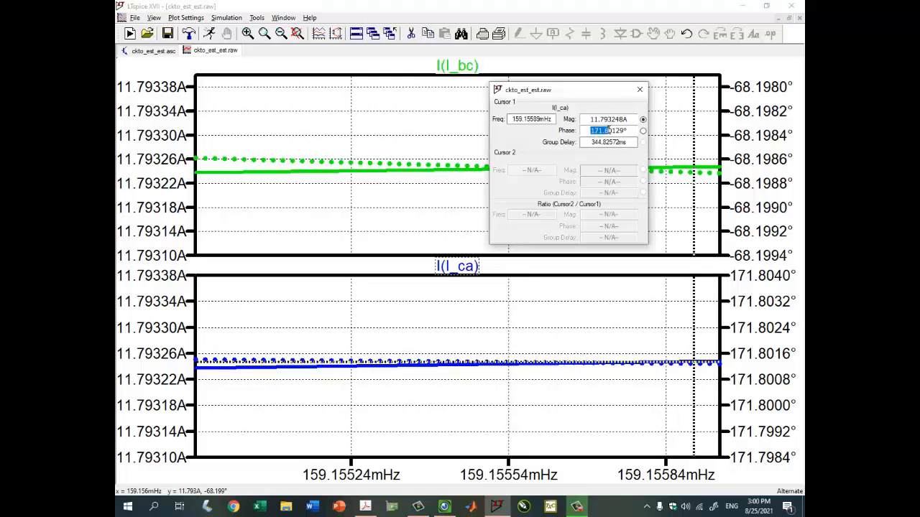
pyautogui.click(444, 506)
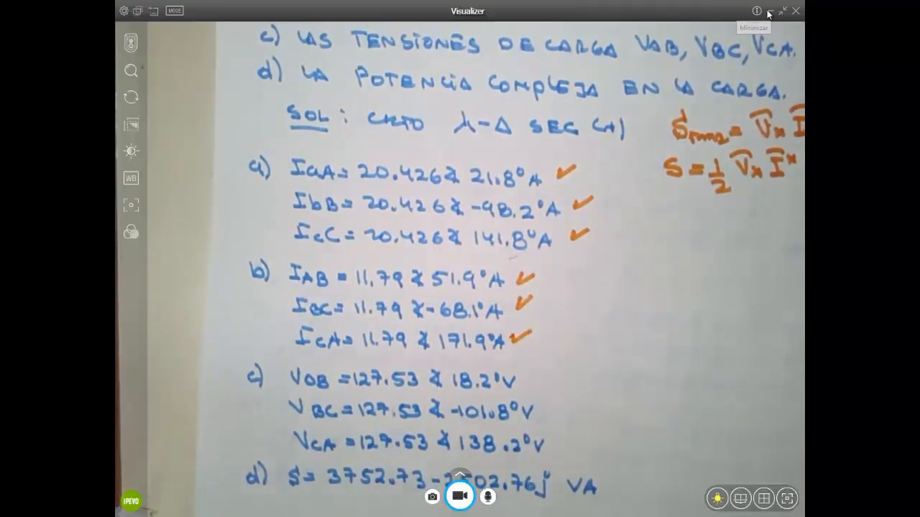
pyautogui.click(769, 12)
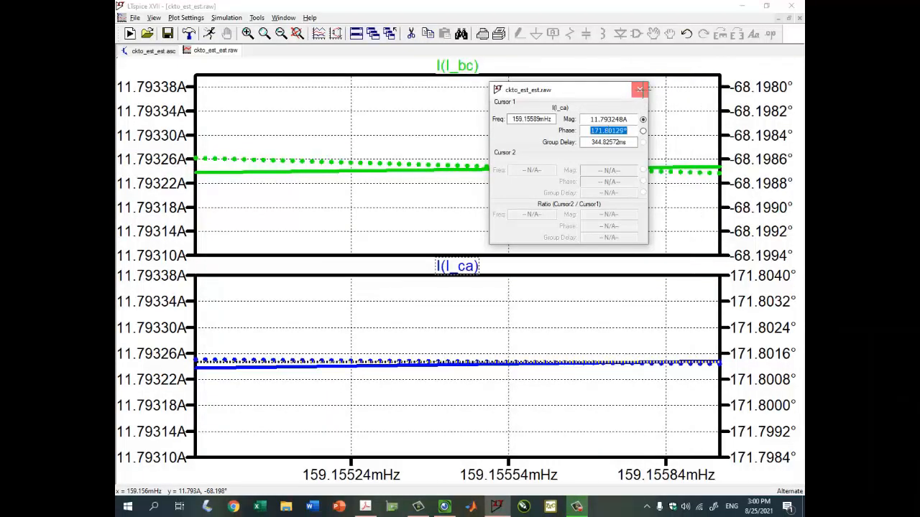
pyautogui.click(640, 90)
# Restore the tiled windows and delete the I(I_bc) and I(I_ca) traces.
pyautogui.click(789, 19)
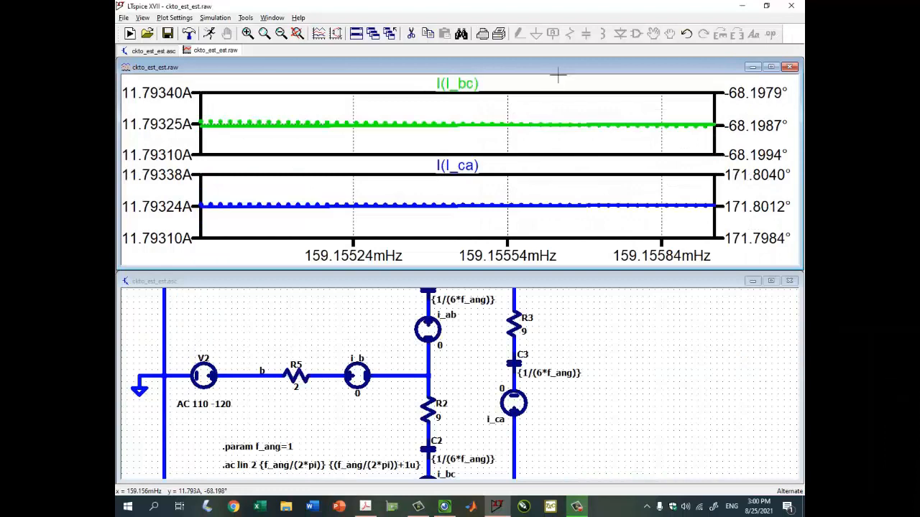
pyautogui.click(466, 86)
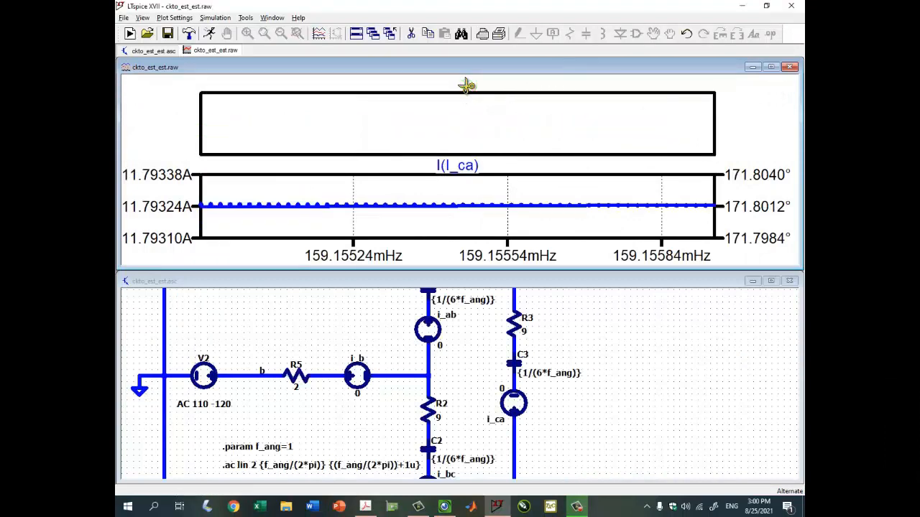
pyautogui.click(466, 165)
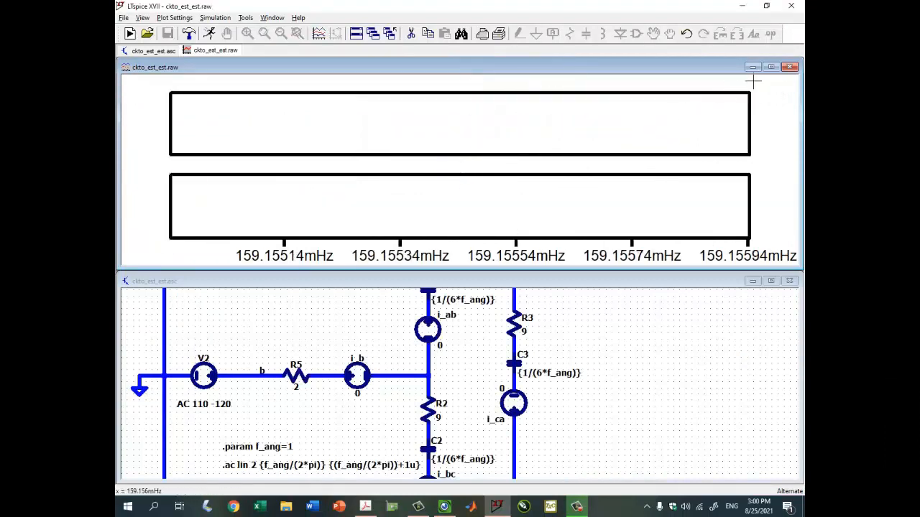
# Add a third plot pane to the waveform window and return to the tiled windows with the schematic active.
pyautogui.click(771, 67)
pyautogui.rightClick(470, 142)
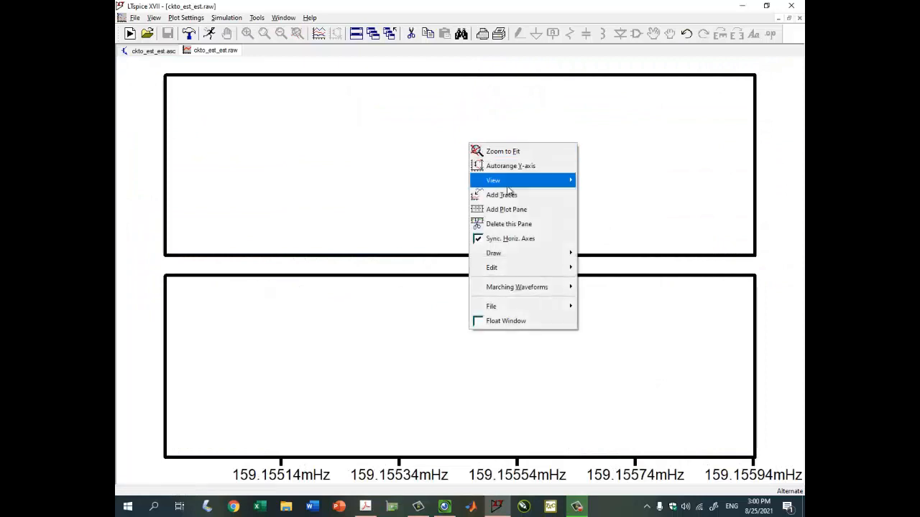
pyautogui.click(507, 210)
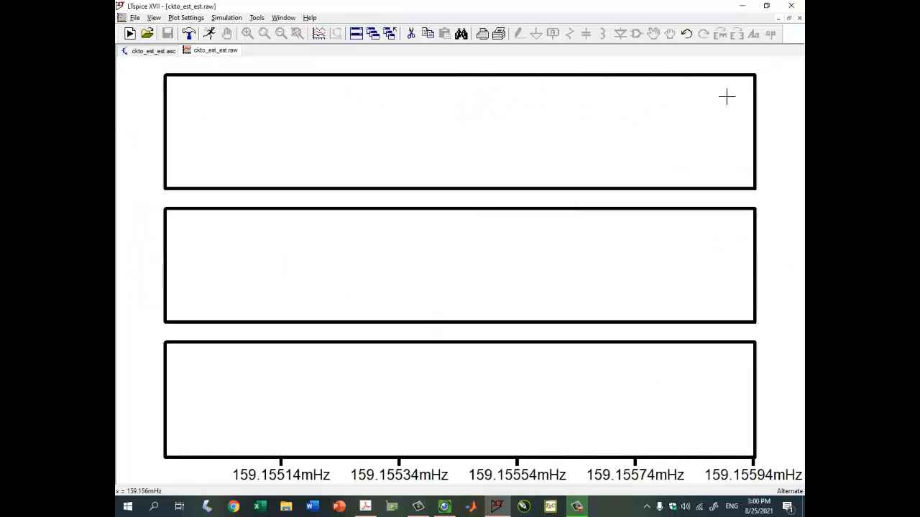
pyautogui.click(788, 17)
pyautogui.click(617, 351)
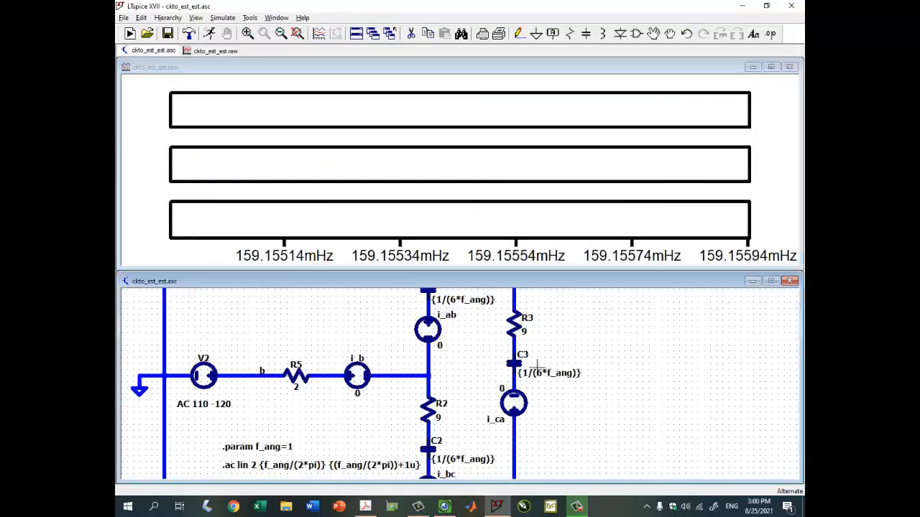
# Check the handwritten circuit in the Visualizer and plot the AB load voltage V(N002,N007) in the first pane.
pyautogui.click(444, 506)
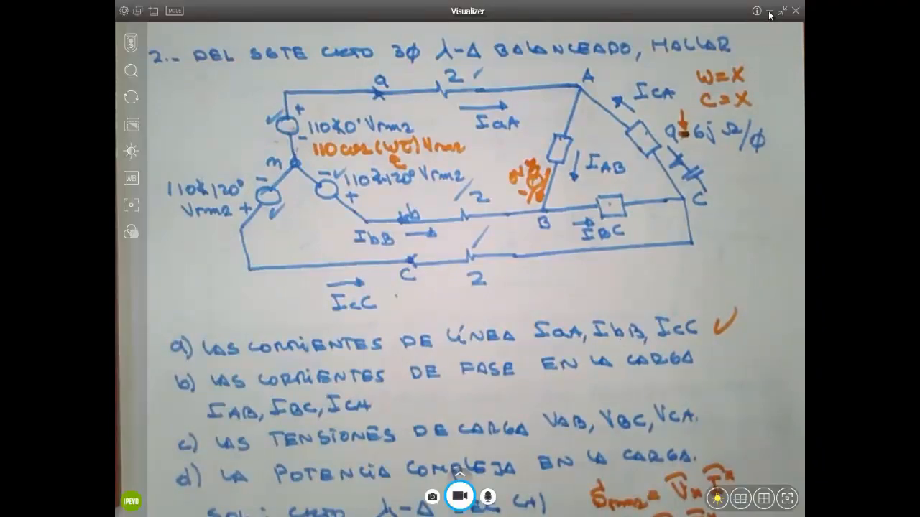
pyautogui.click(769, 12)
pyautogui.scroll(2, 602, 330)
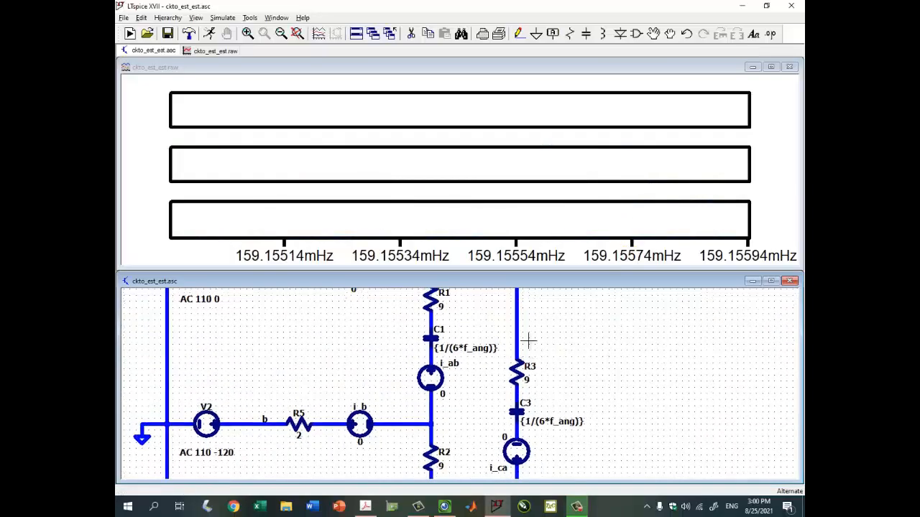
pyautogui.scroll(5, 657, 376)
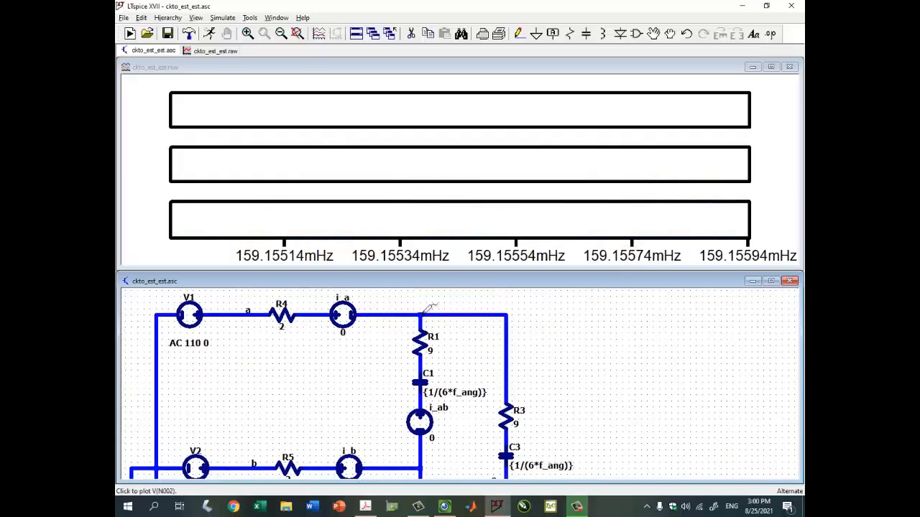
pyautogui.moveTo(424, 312); pyautogui.dragTo(424, 313)
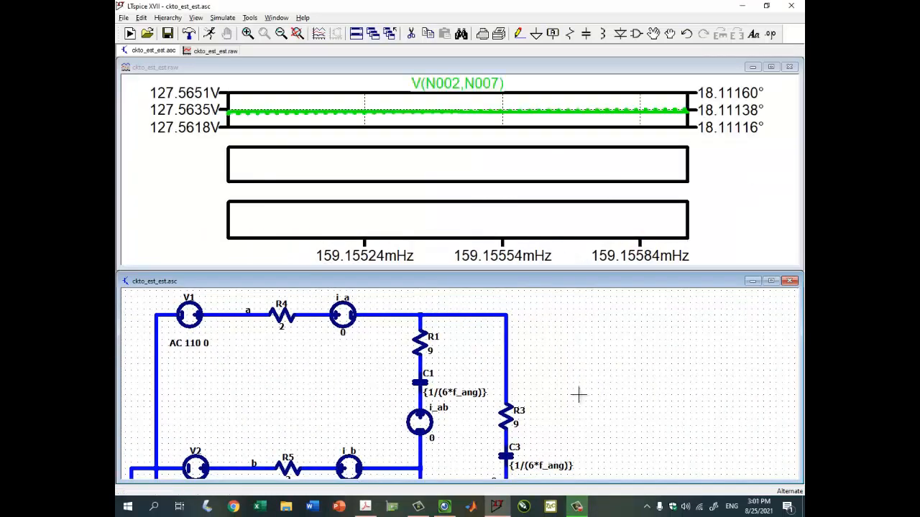
# Plot the BC load voltage V(N007,N012) across the R2-C2 branch in the second pane.
pyautogui.scroll(-5, 609, 376)
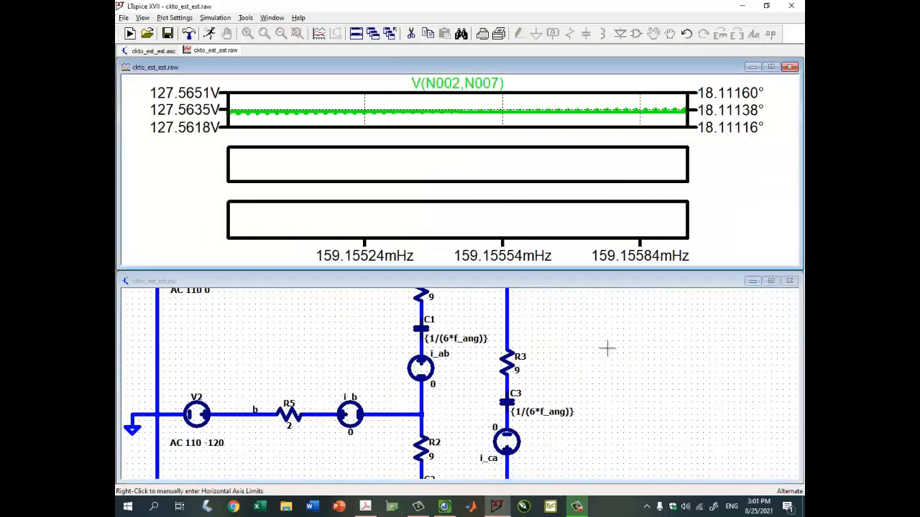
pyautogui.scroll(-3, 610, 335)
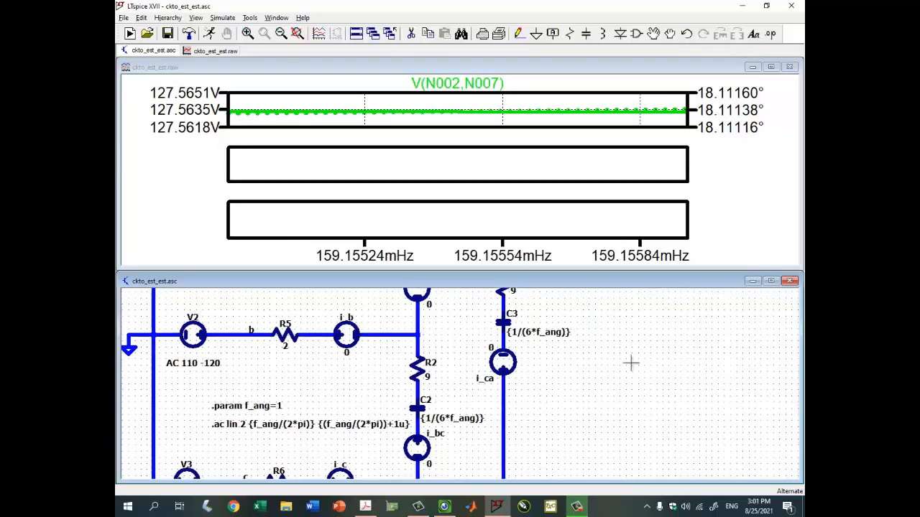
pyautogui.moveTo(630, 364); pyautogui.dragTo(631, 335)
pyautogui.click(419, 307)
pyautogui.moveTo(421, 303); pyautogui.dragTo(423, 440)
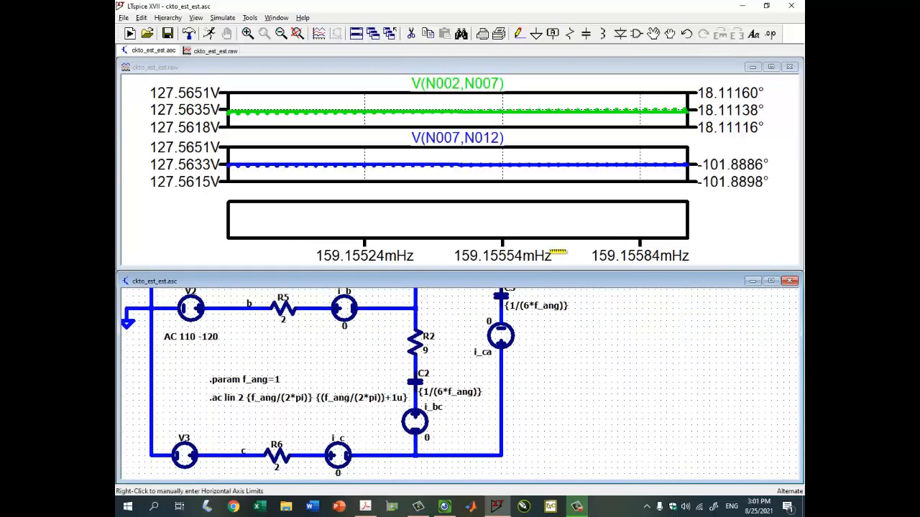
# Plot the CA load voltage V(N012,N002) in the third pane and check the polarity of source i_ca in the schematic.
pyautogui.moveTo(580, 368); pyautogui.dragTo(548, 416)
pyautogui.scroll(-4, 547, 417)
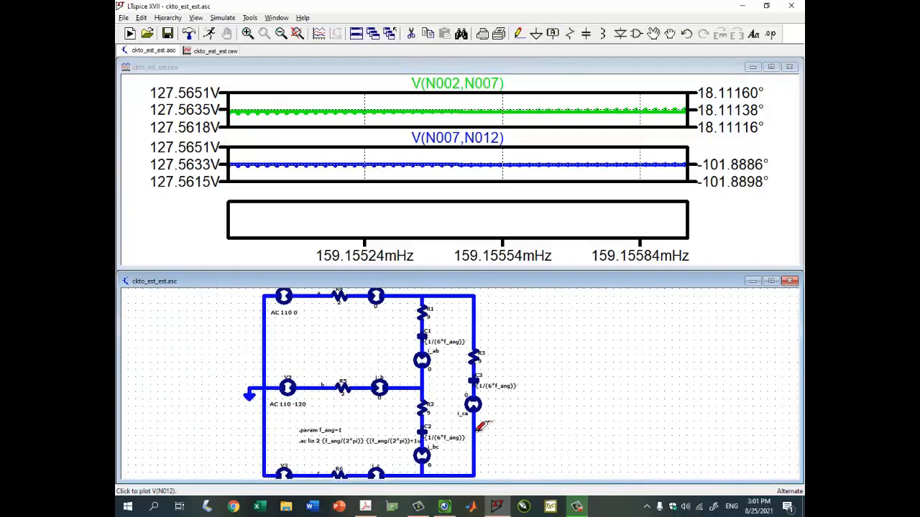
pyautogui.moveTo(485, 301); pyautogui.dragTo(487, 305)
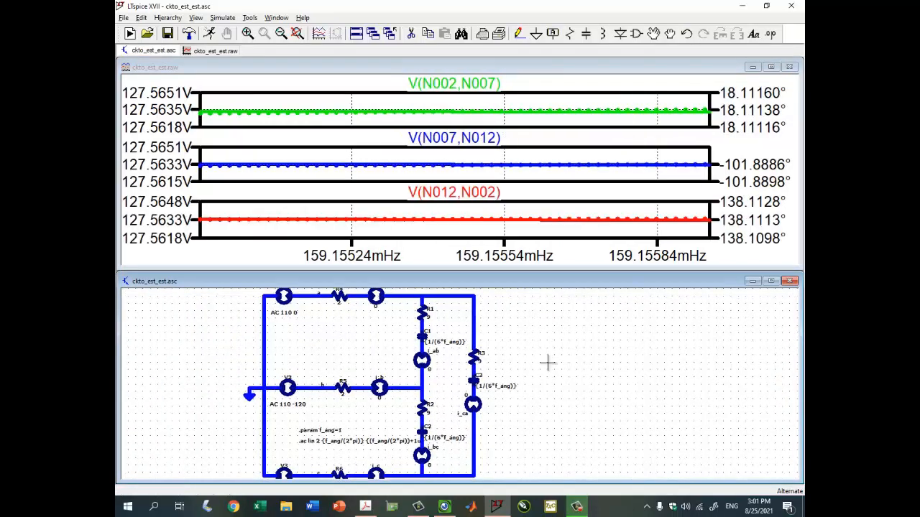
pyautogui.scroll(2, 524, 414)
pyautogui.scroll(1, 446, 393)
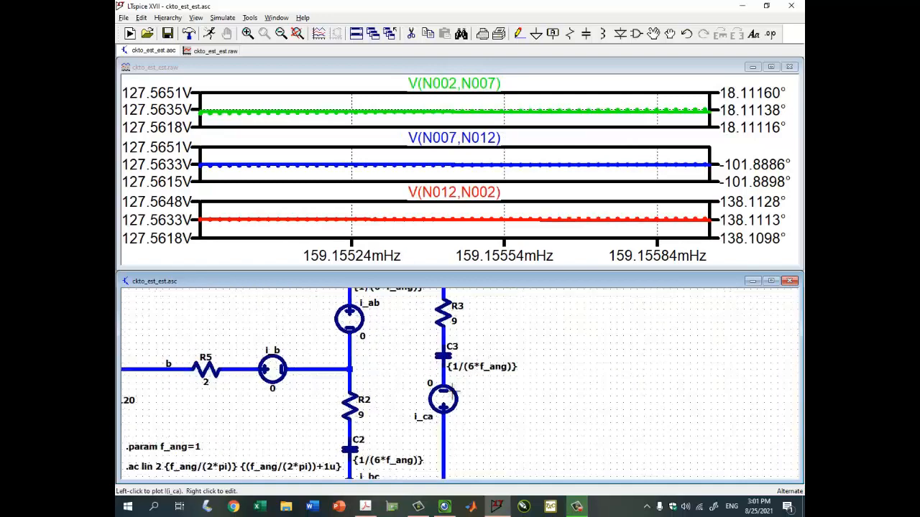
pyautogui.scroll(1, 446, 397)
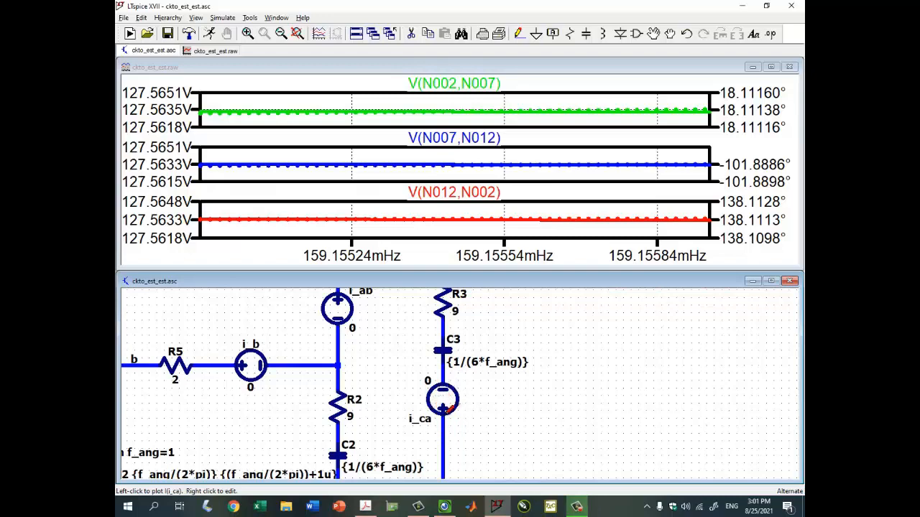
pyautogui.scroll(1, 460, 399)
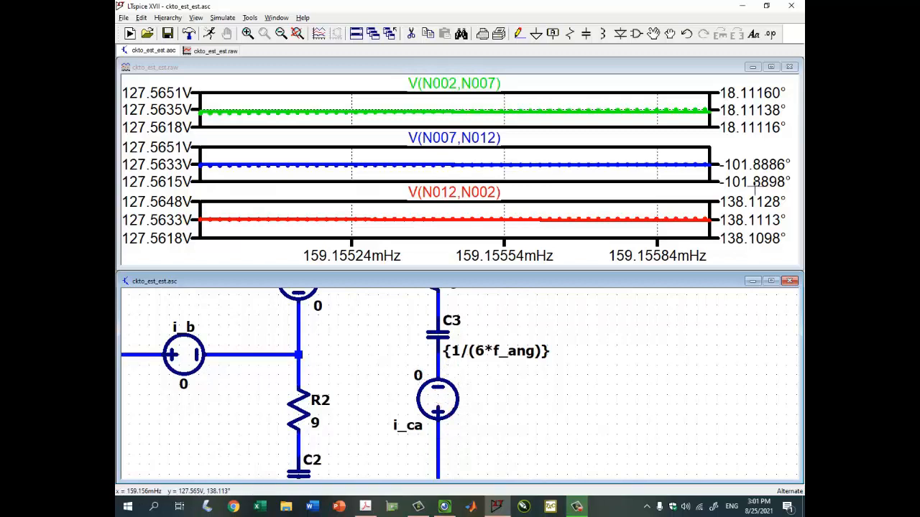
# Maximize the waveform window, read magnitude and phase of V(N002,N007) with a cursor and switch to the Visualizer to compare them.
pyautogui.click(771, 68)
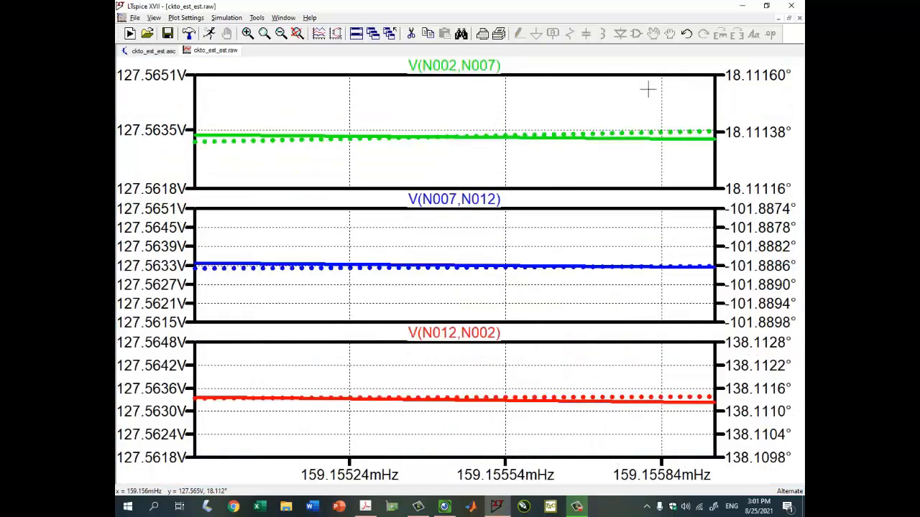
pyautogui.click(464, 63)
pyautogui.moveTo(449, 136)
pyautogui.mouseDown()
pyautogui.moveTo(305, 138)
pyautogui.moveTo(464, 135)
pyautogui.mouseUp()
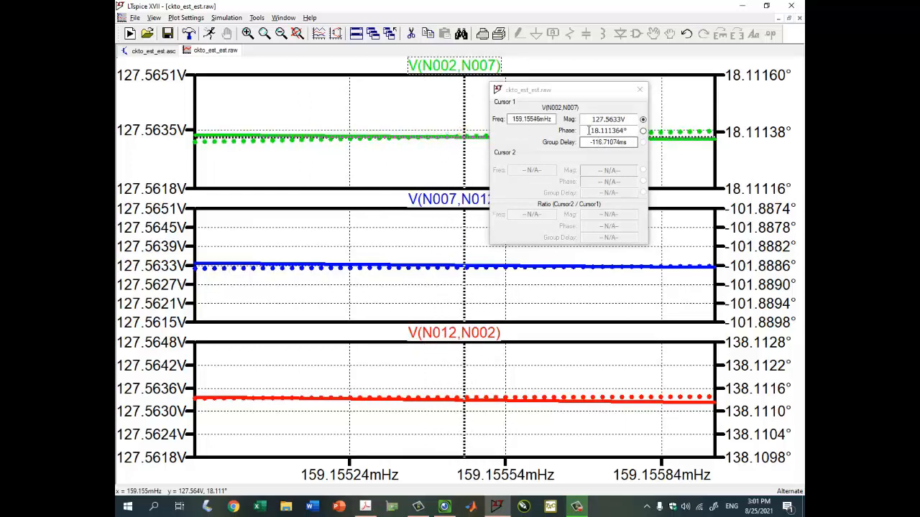
pyautogui.moveTo(589, 131); pyautogui.dragTo(613, 128)
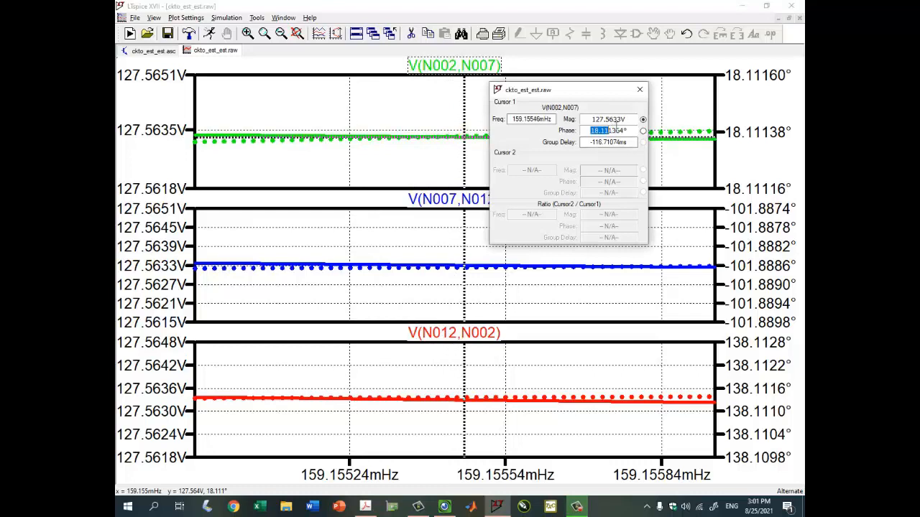
pyautogui.click(444, 507)
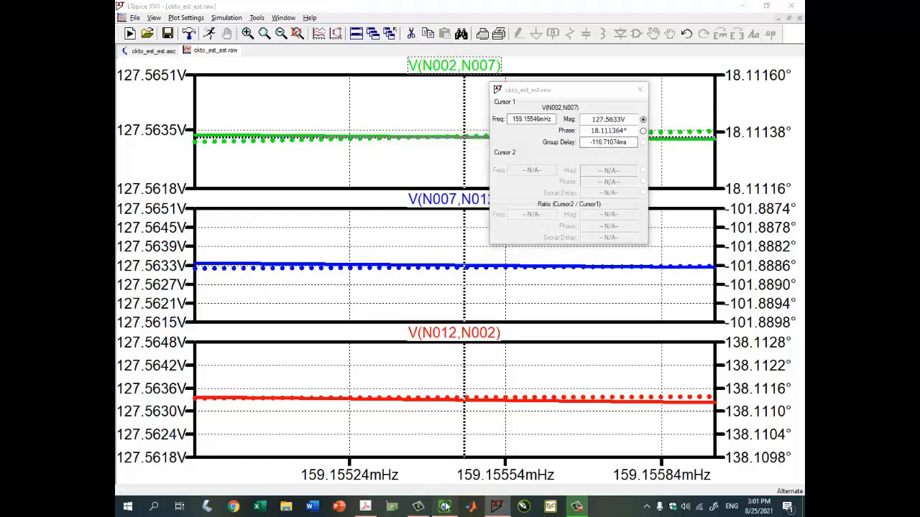
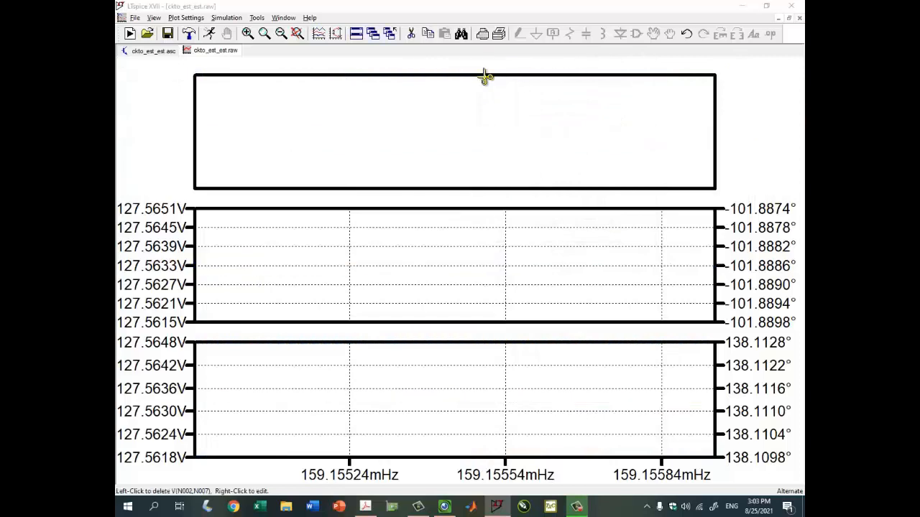
# Delete the remaining V(N007,N012) and V(N012,N002) traces and the two extra panes, and restore the tiled windows.
pyautogui.click(478, 200)
pyautogui.click(473, 335)
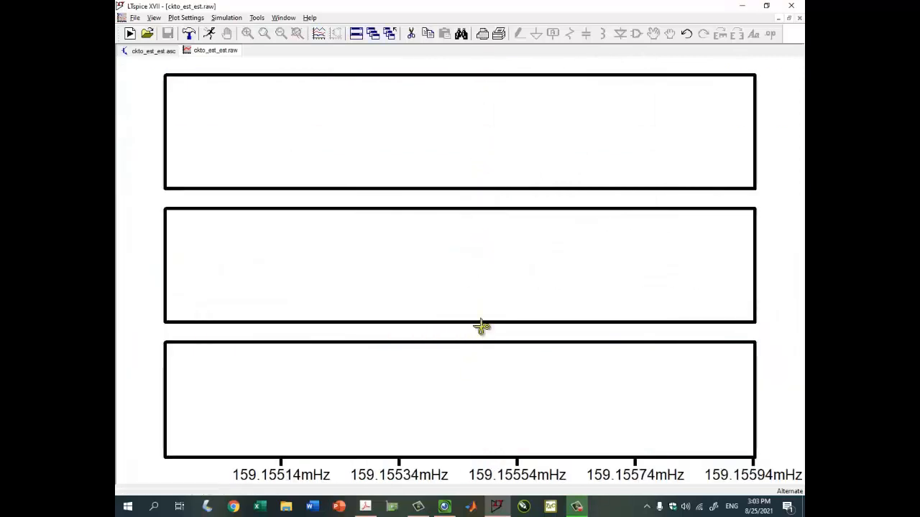
pyautogui.click(480, 324)
pyautogui.click(488, 313)
pyautogui.press('Escape')
pyautogui.click(789, 18)
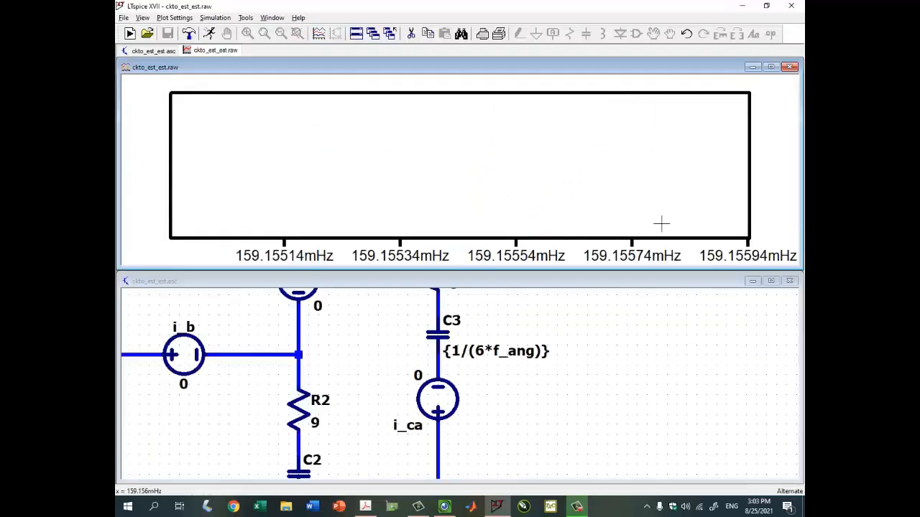
# Plot the AB load voltage V(N002,N007) across the R1-C1 branch in the single remaining pane.
pyautogui.scroll(-4, 546, 328)
pyautogui.click(580, 327)
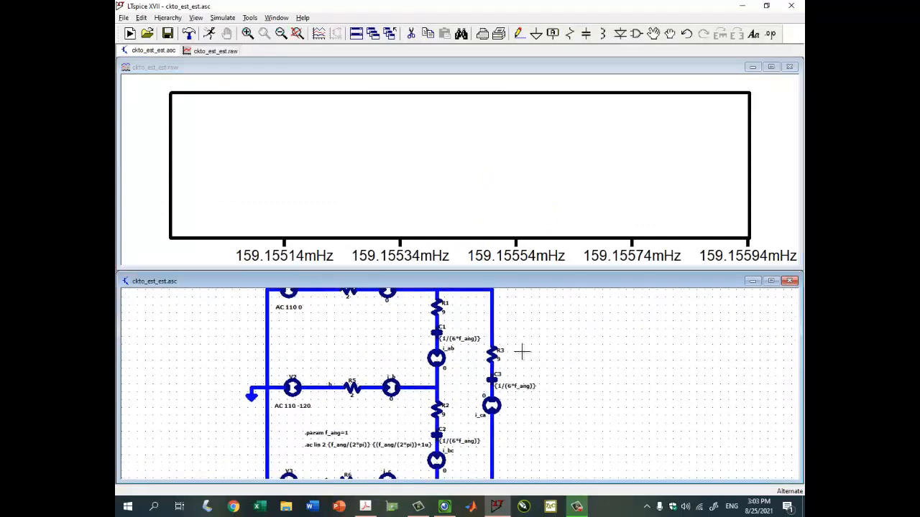
pyautogui.scroll(3, 446, 329)
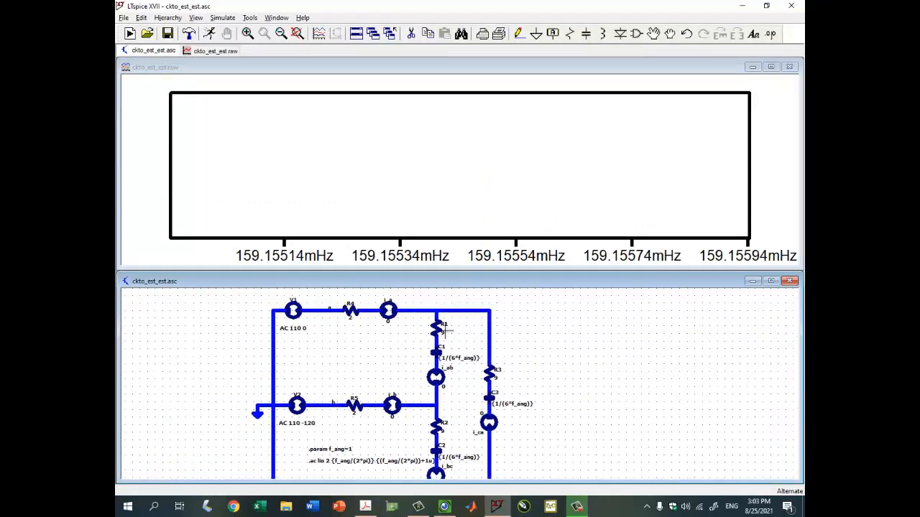
pyautogui.moveTo(439, 293)
pyautogui.mouseDown()
pyautogui.moveTo(421, 345)
pyautogui.moveTo(425, 421)
pyautogui.moveTo(439, 435)
pyautogui.moveTo(431, 442)
pyautogui.moveTo(435, 433)
pyautogui.mouseUp()
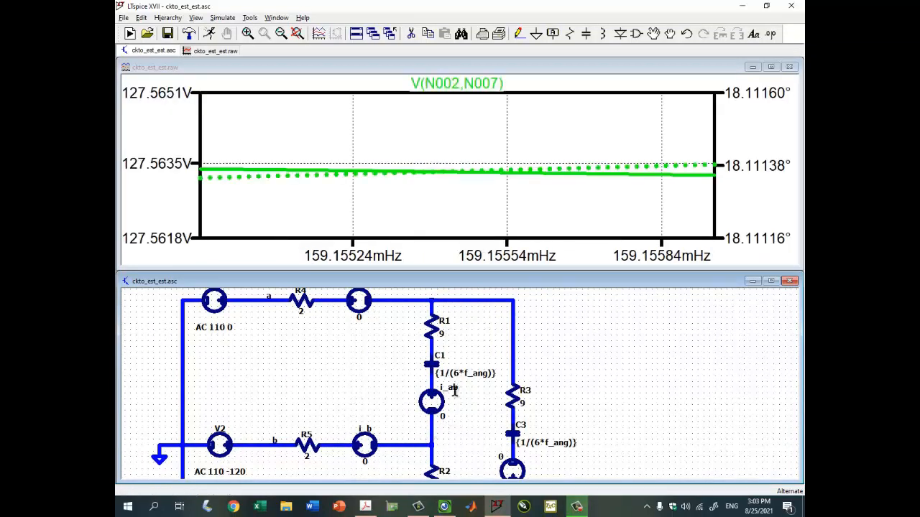
# Add the current trace I(I_ab) beside the voltage, clear its expression in the Expression Editor and delete that trace.
pyautogui.click(432, 399)
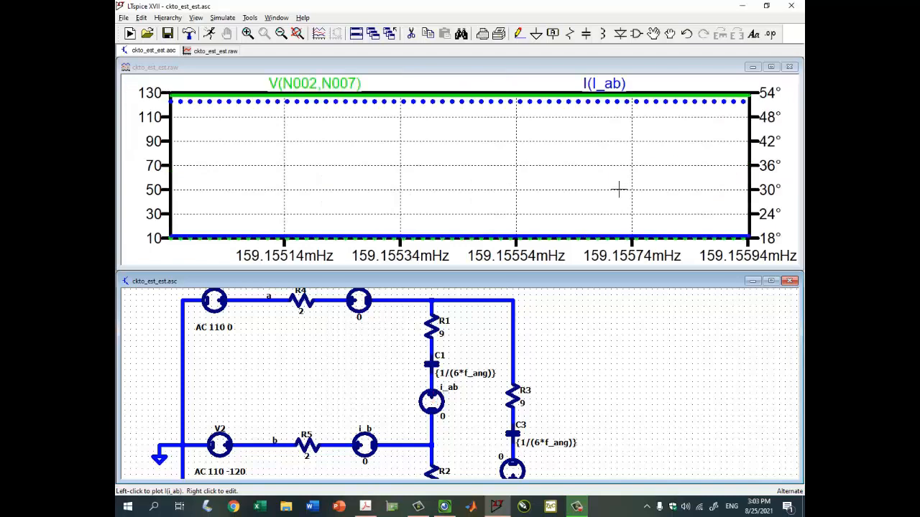
pyautogui.rightClick(597, 92)
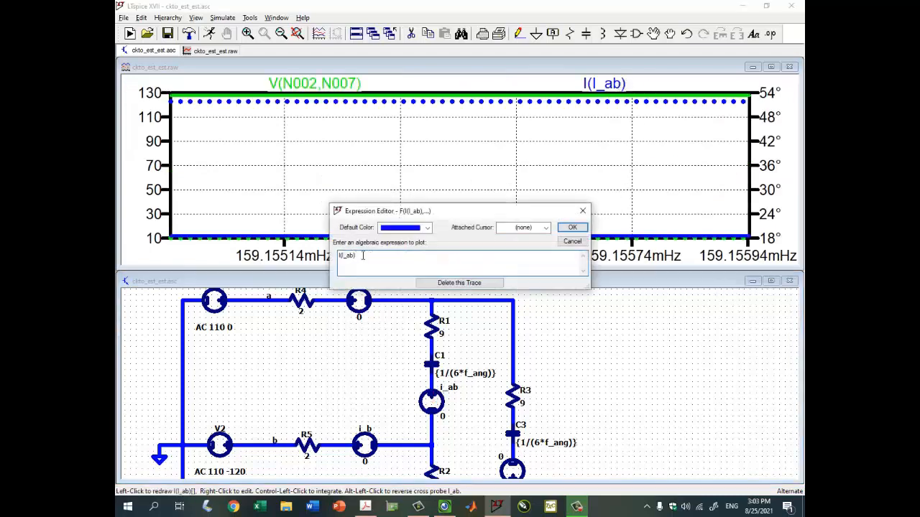
pyautogui.moveTo(363, 256); pyautogui.dragTo(334, 257)
pyautogui.press('BackSpace')
pyautogui.click(431, 282)
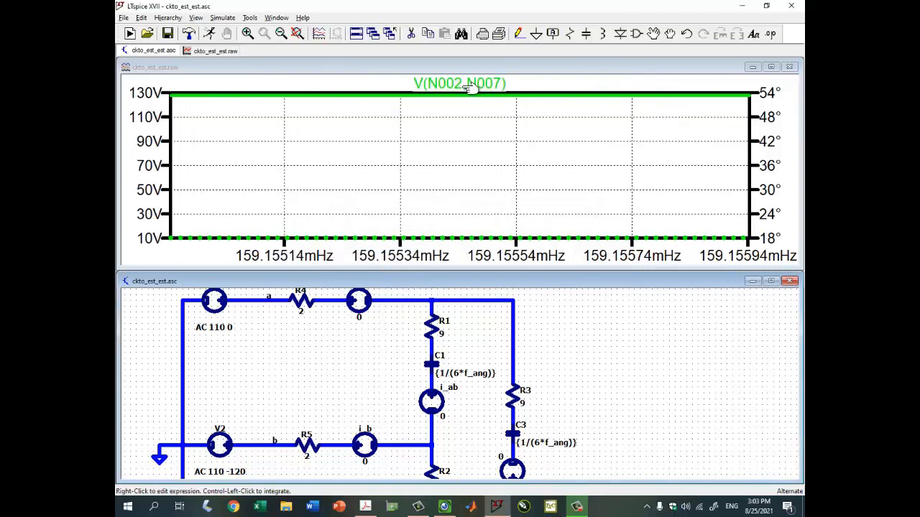
# Fit the schematic and plot to their windows and change the V(N002,N007) trace expression to V(N002,N007)*conj(I(I_ab)).
pyautogui.click(297, 34)
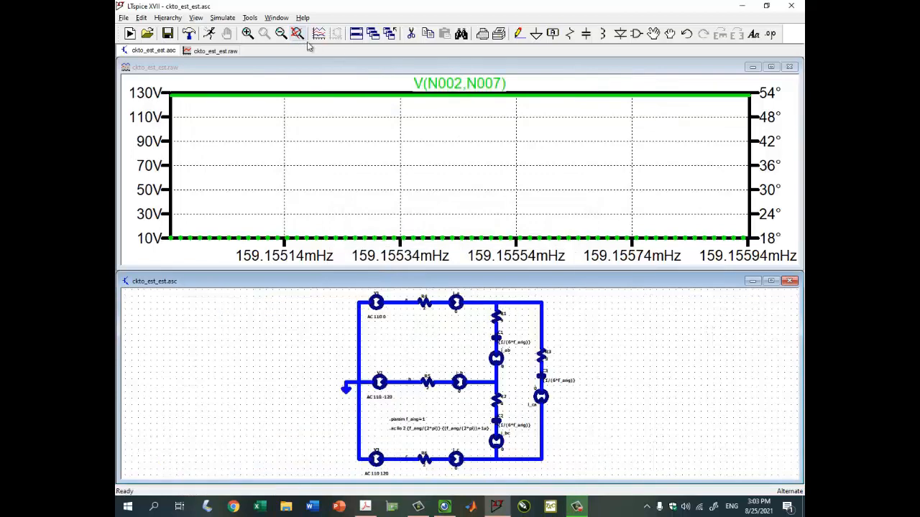
pyautogui.click(383, 102)
pyautogui.click(297, 33)
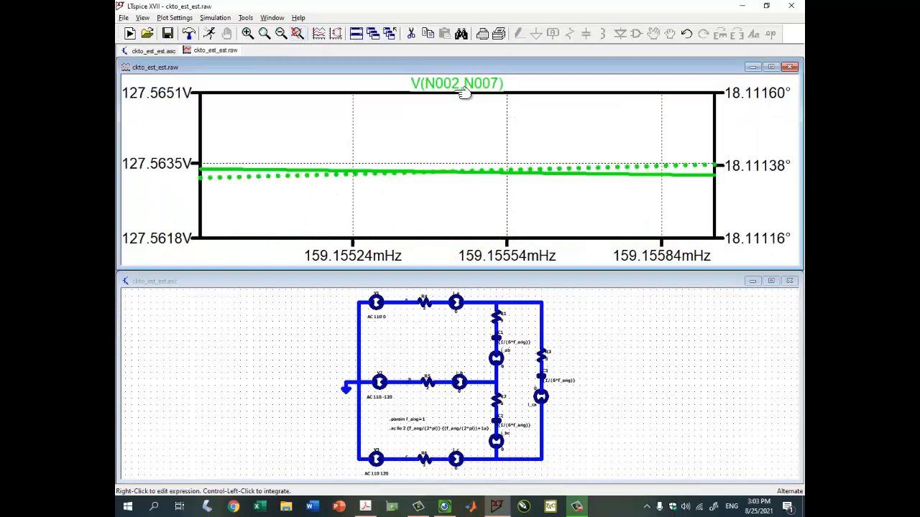
pyautogui.rightClick(480, 84)
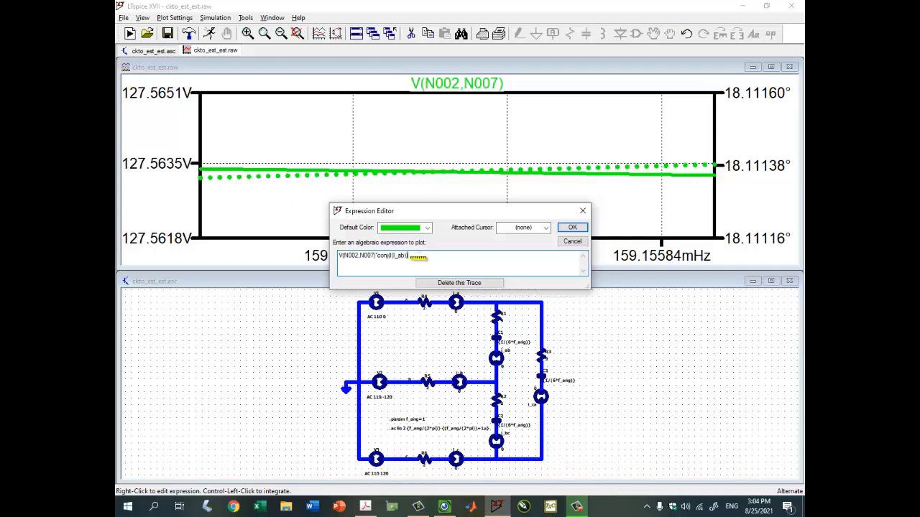
pyautogui.press('Return')
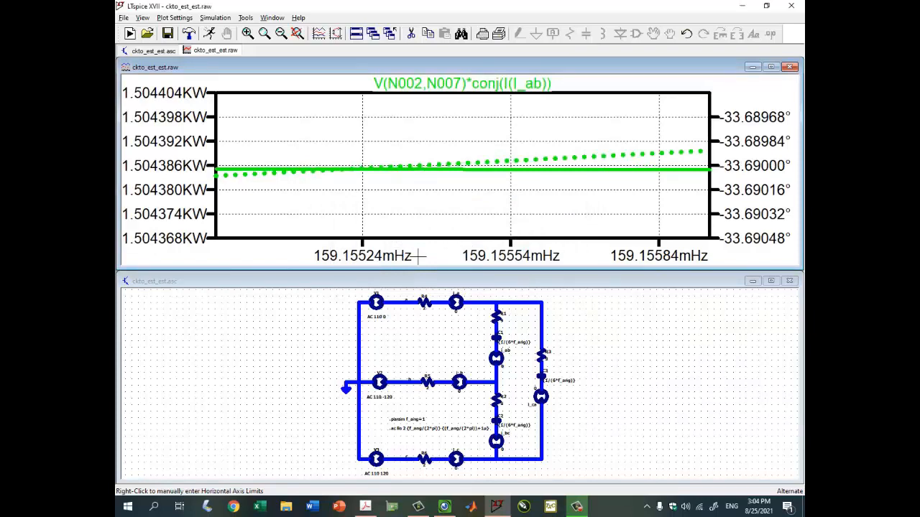
# Maximize the power plot and check the handwritten complex power formulas in Visualizer before returning to LTspice.
pyautogui.click(770, 67)
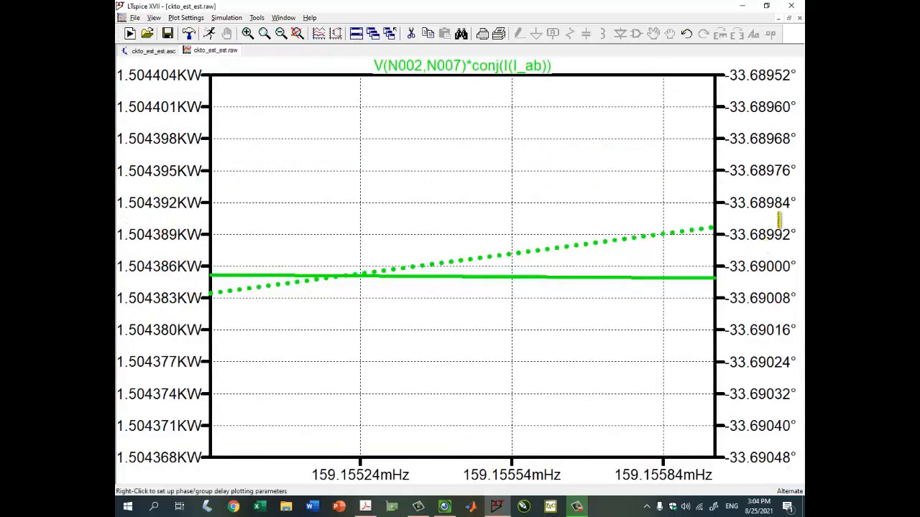
pyautogui.click(445, 507)
pyautogui.doubleClick(583, 340)
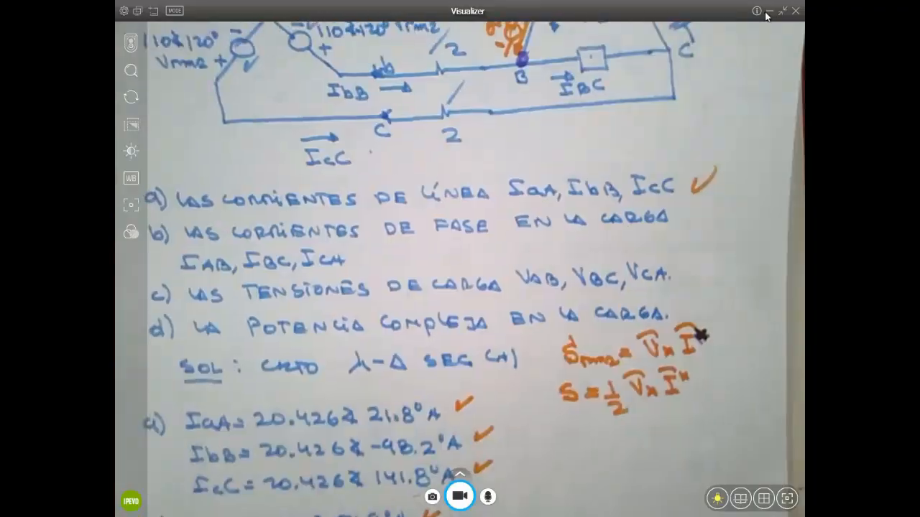
pyautogui.click(768, 14)
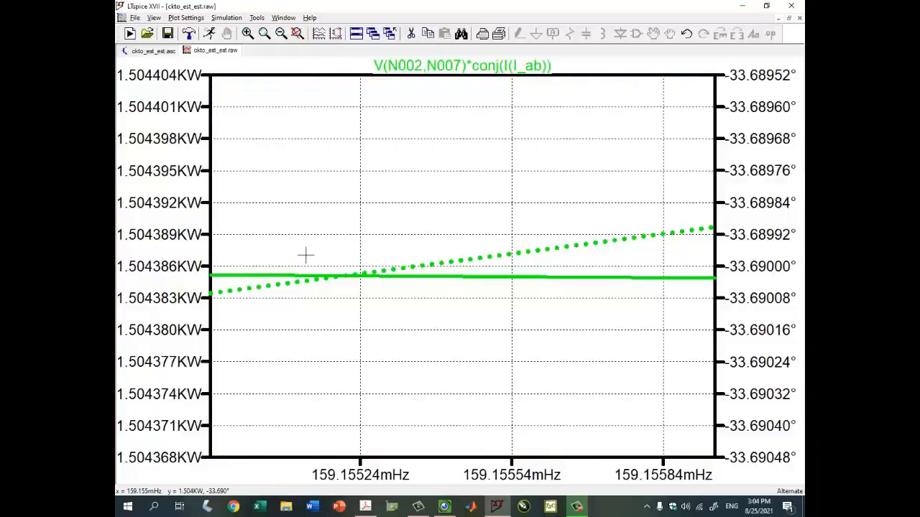
# Set the vertical axis representation of the V(N002,N007)*conj(I(I_ab)) plot to Cartesian.
pyautogui.rightClick(189, 266)
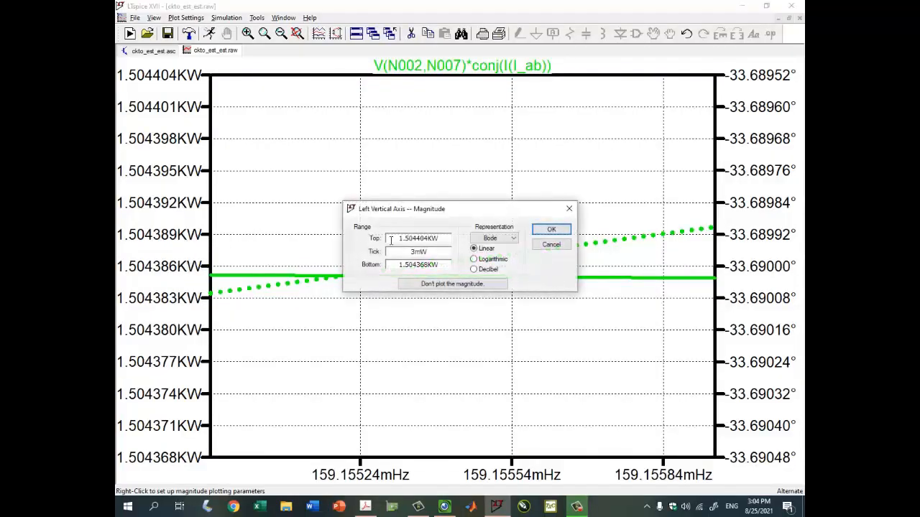
pyautogui.click(493, 239)
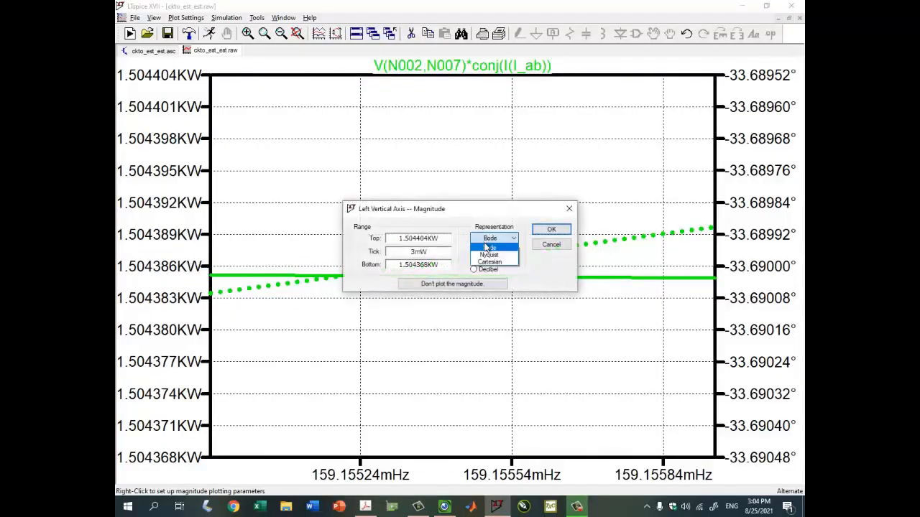
pyautogui.click(493, 263)
pyautogui.click(548, 229)
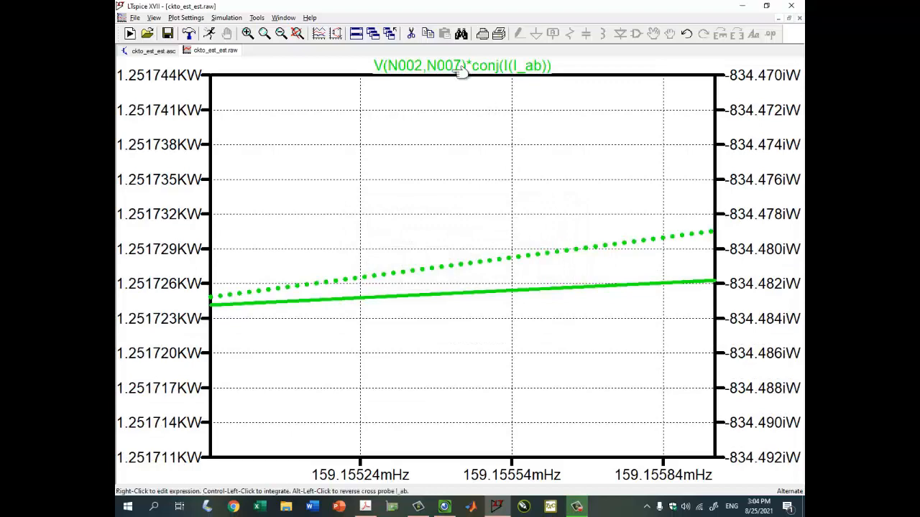
# Restore the tiled windows and examine the three delta load branches in the schematic up close.
pyautogui.click(789, 18)
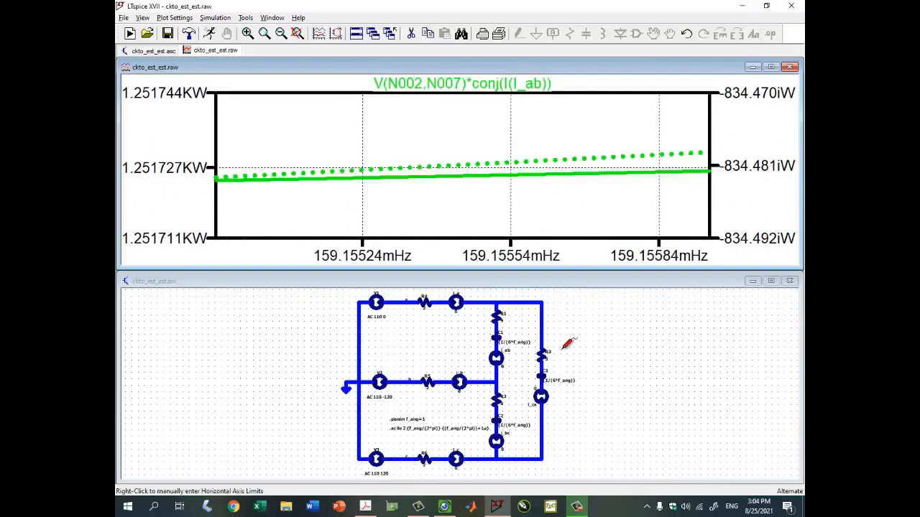
pyautogui.click(581, 314)
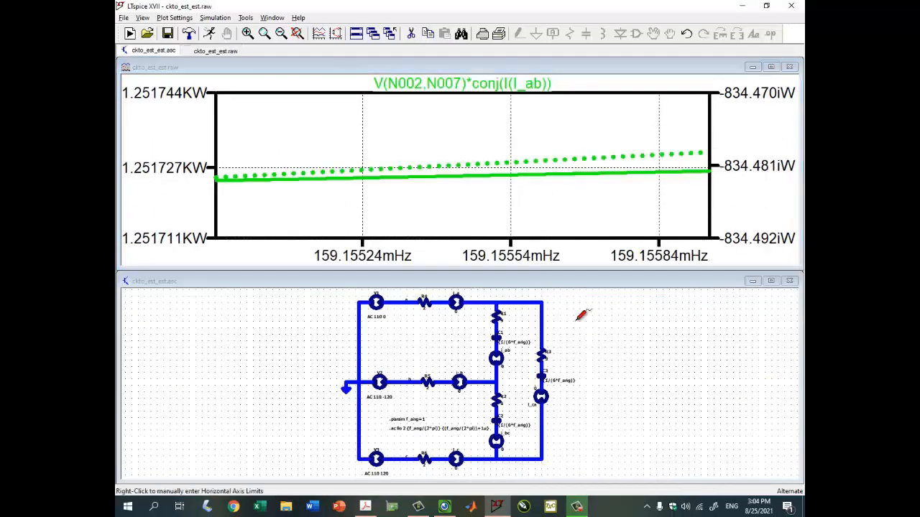
pyautogui.scroll(1, 567, 324)
pyautogui.moveTo(564, 334); pyautogui.dragTo(564, 357)
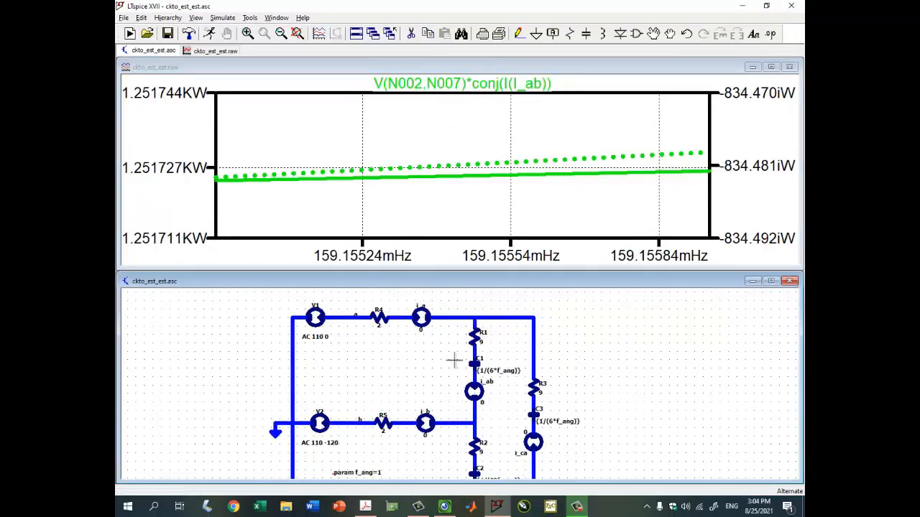
pyautogui.moveTo(456, 362); pyautogui.dragTo(469, 368)
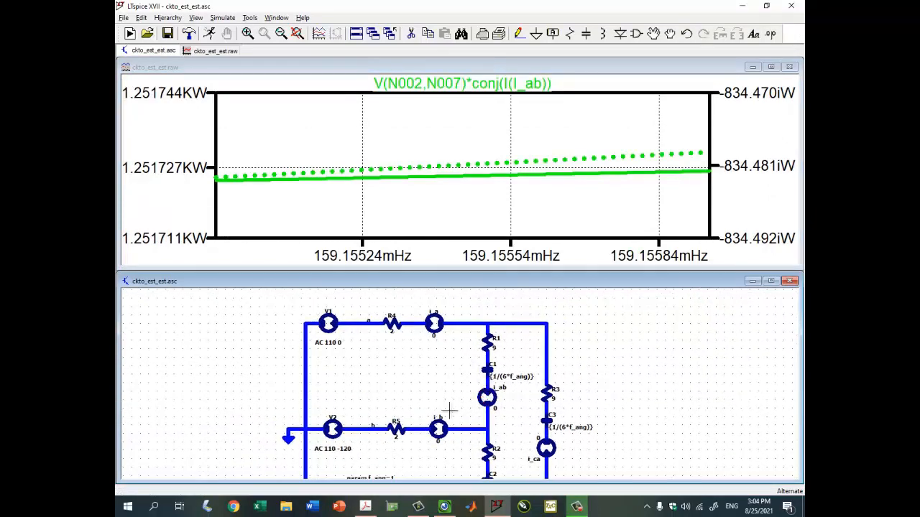
# Maximize the plot and change the power trace expression to 3*V(N002,N007)*conj(I(I_ab)) for the total load power.
pyautogui.click(770, 66)
pyautogui.rightClick(410, 68)
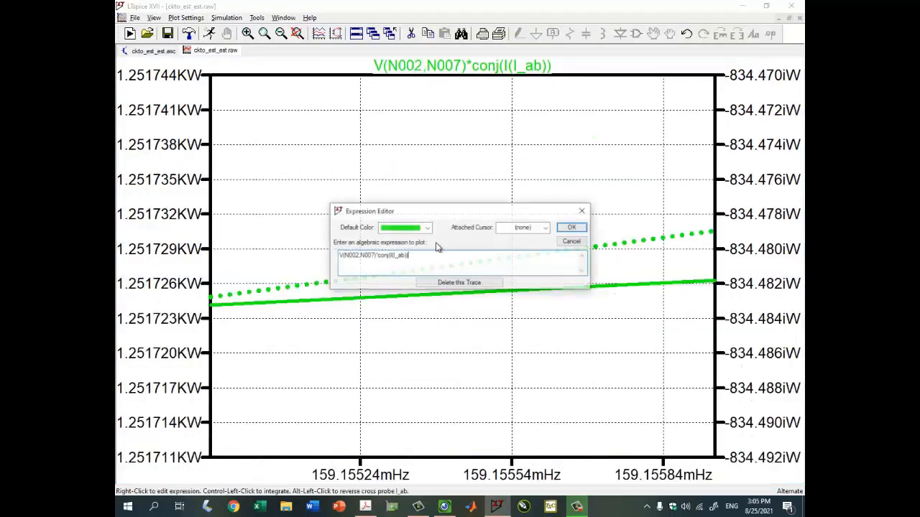
pyautogui.click(340, 256)
pyautogui.write('3*')
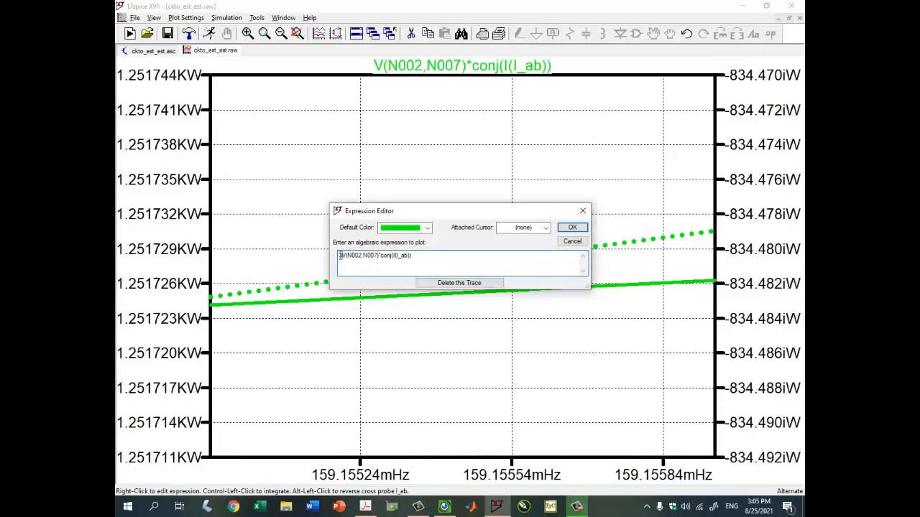
pyautogui.press('Return')
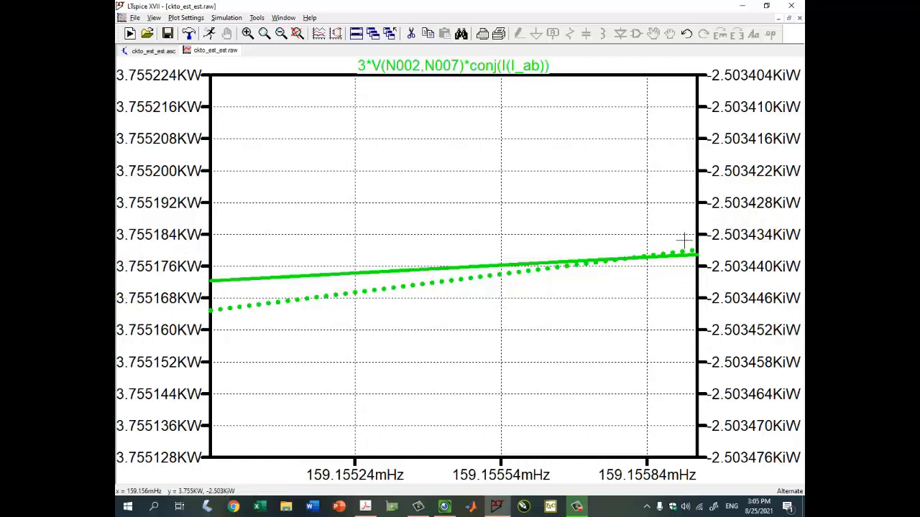
# Attach a cursor to the total power trace, move it to about 159.15584 mHz and read the real and imaginary parts.
pyautogui.click(501, 66)
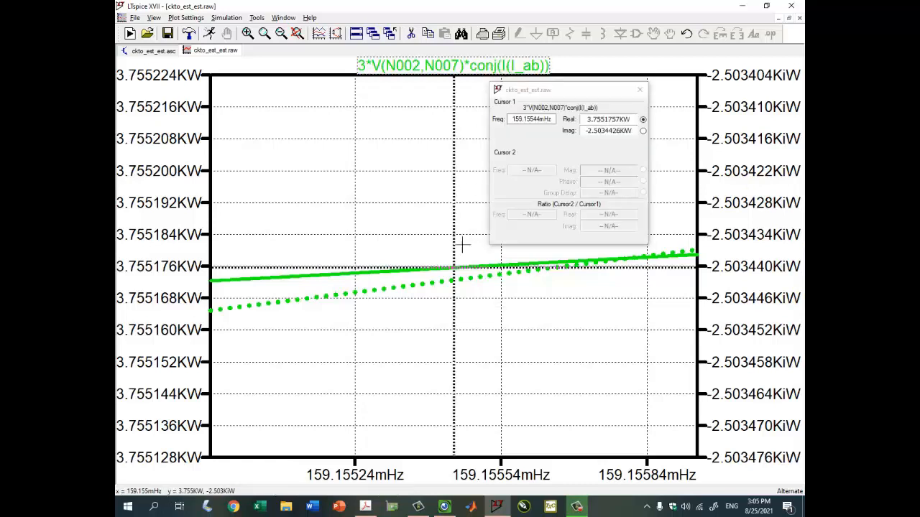
pyautogui.moveTo(451, 268)
pyautogui.mouseDown()
pyautogui.moveTo(214, 294)
pyautogui.moveTo(321, 285)
pyautogui.moveTo(899, 284)
pyautogui.mouseUp()
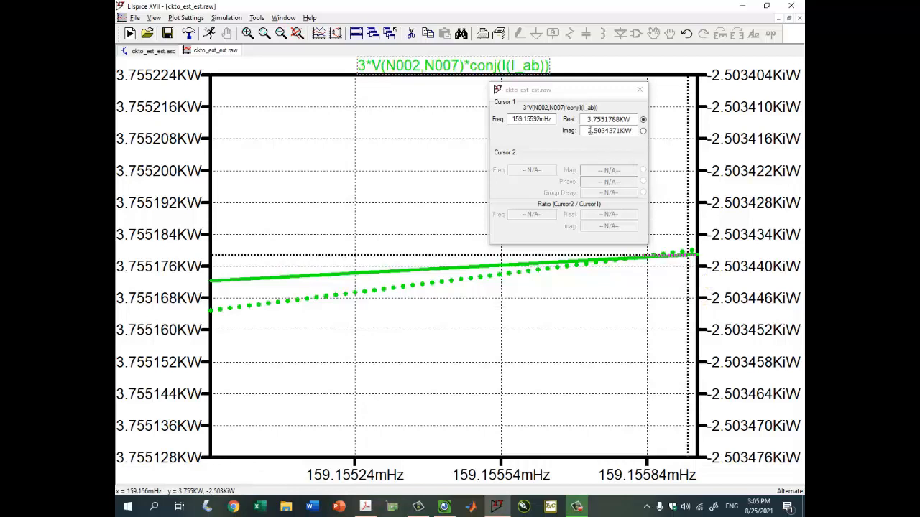
pyautogui.moveTo(587, 119)
pyautogui.mouseDown()
pyautogui.moveTo(600, 121)
pyautogui.moveTo(598, 132)
pyautogui.mouseUp()
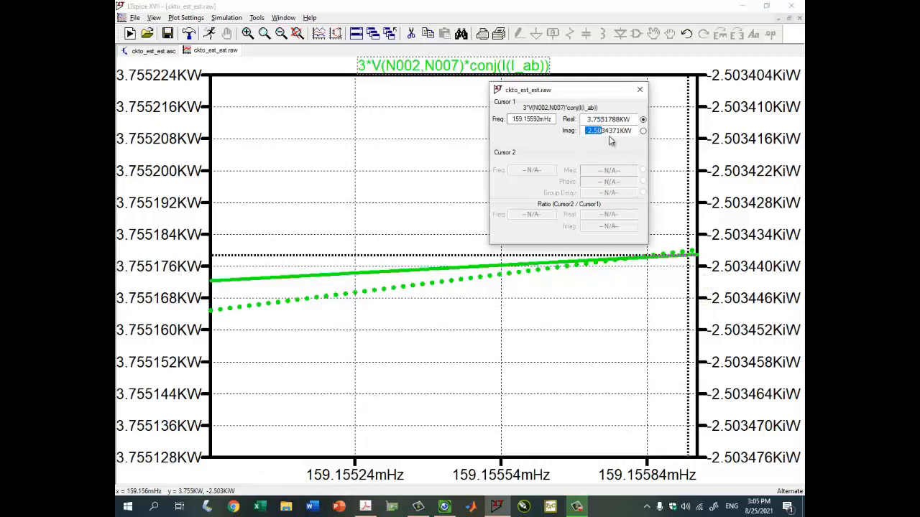
pyautogui.click(628, 130)
pyautogui.click(669, 262)
pyautogui.moveTo(668, 262); pyautogui.dragTo(621, 258)
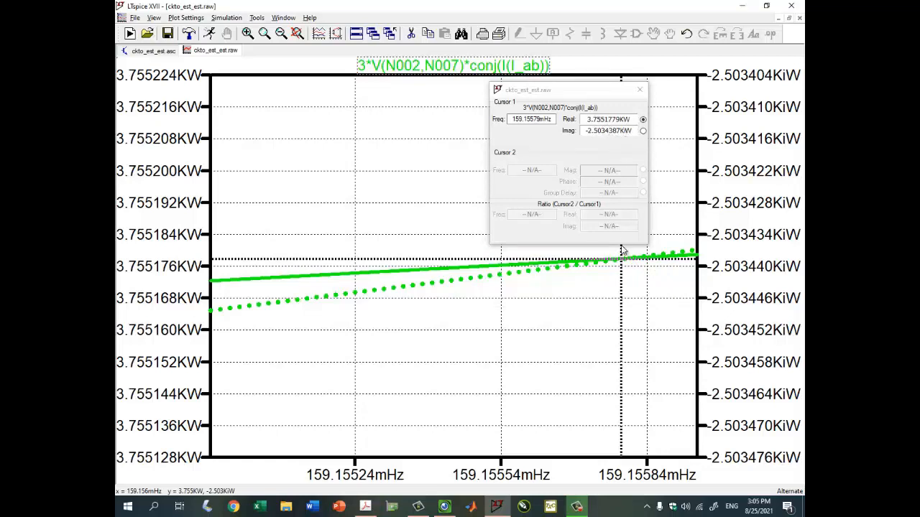
pyautogui.click(628, 131)
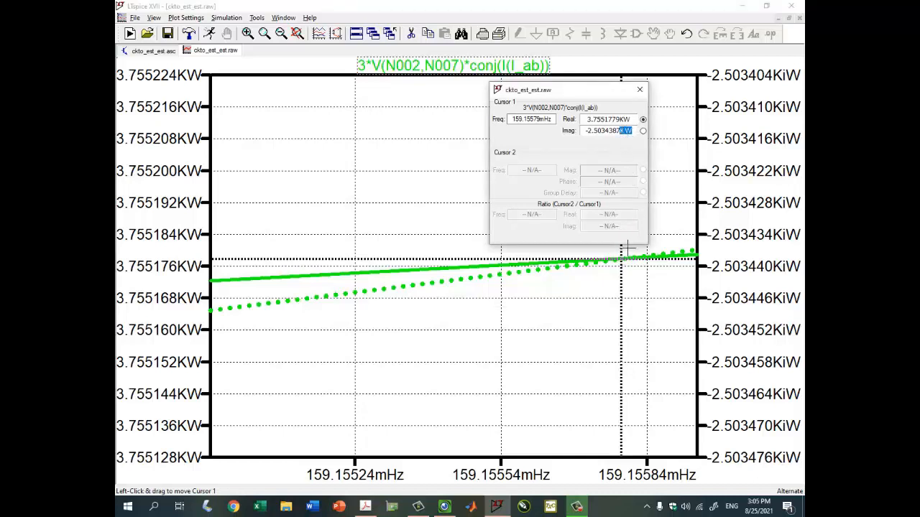
pyautogui.moveTo(625, 253)
pyautogui.mouseDown()
pyautogui.moveTo(386, 300)
pyautogui.moveTo(308, 280)
pyautogui.moveTo(248, 287)
pyautogui.moveTo(434, 300)
pyautogui.moveTo(646, 256)
pyautogui.mouseUp()
pyautogui.moveTo(612, 120); pyautogui.dragTo(622, 121)
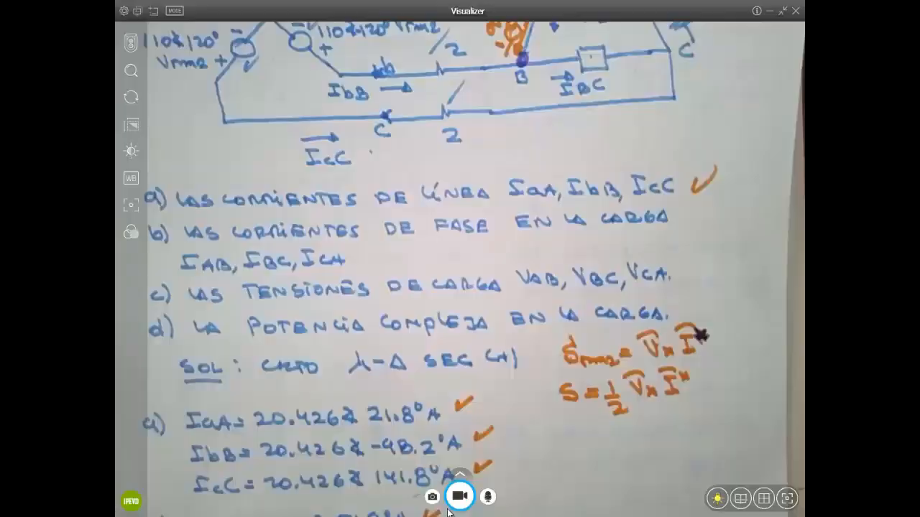
# Compare the cursor reading with handwritten answer d in Visualizer, and close the cursor readout in LTspice.
pyautogui.click(444, 506)
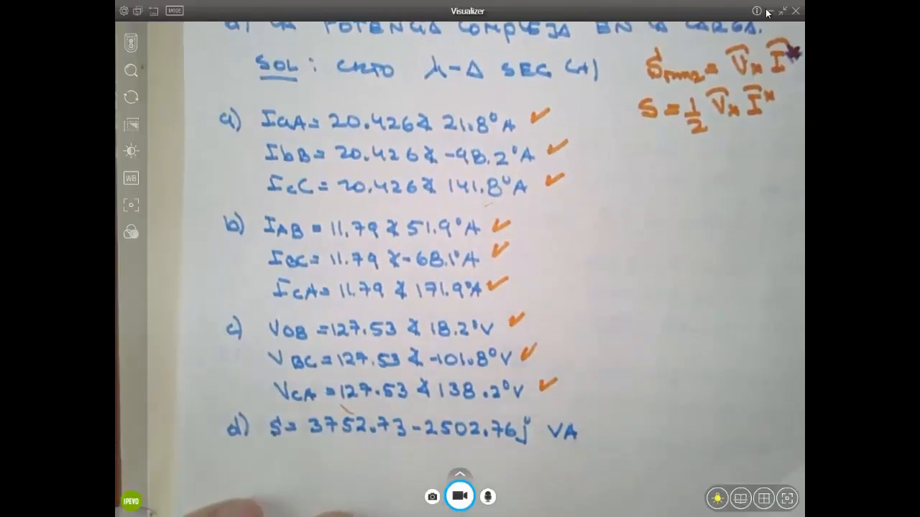
pyautogui.hotkey('alt', 'Tab')
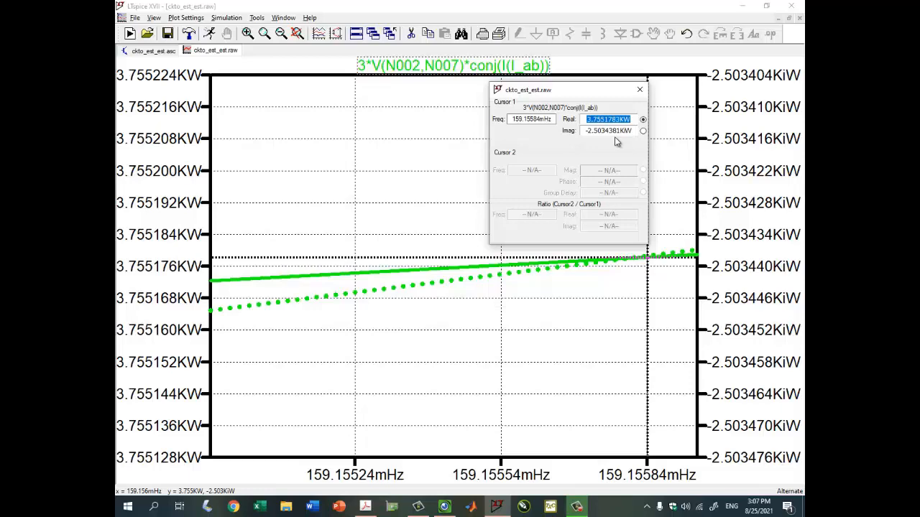
pyautogui.click(639, 90)
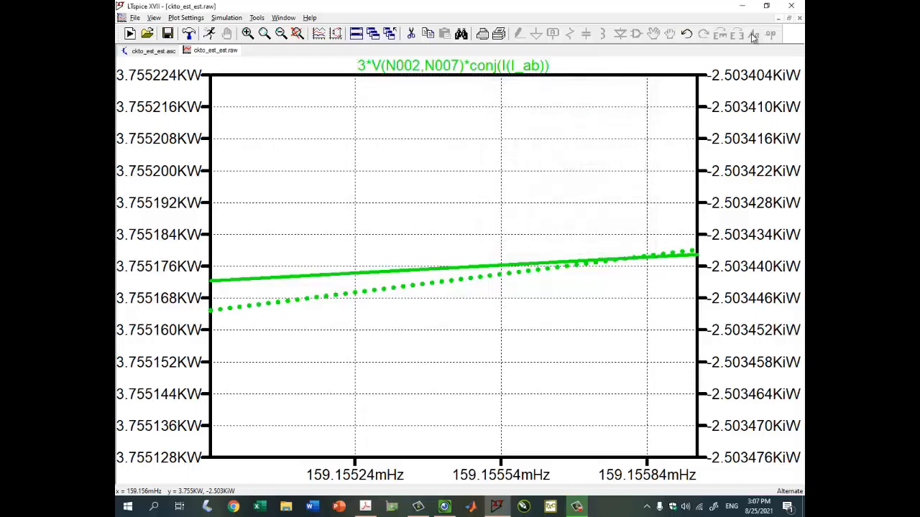
pyautogui.click(444, 507)
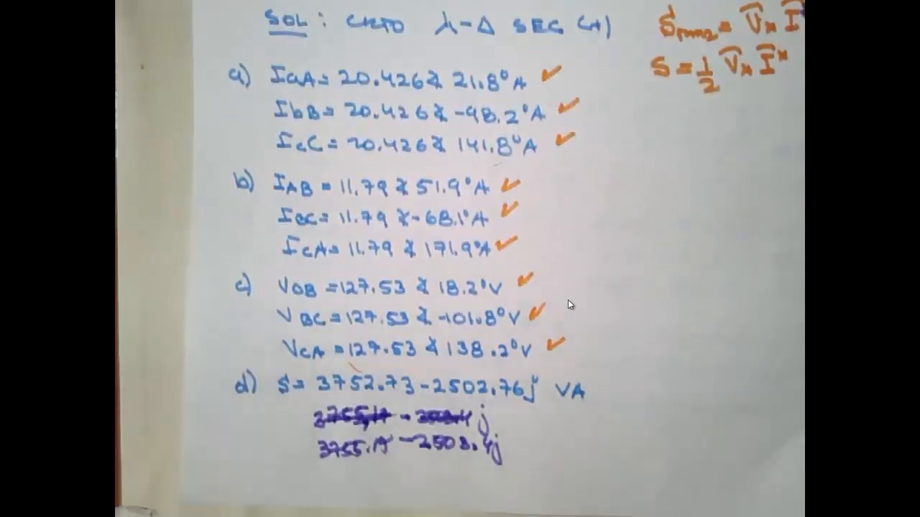